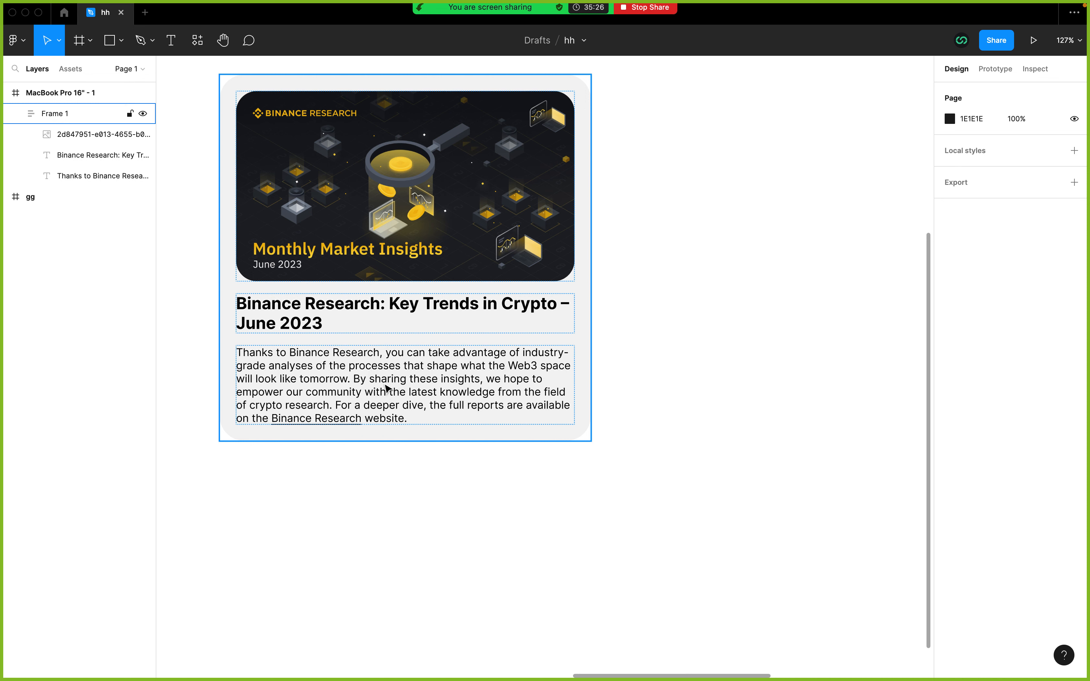
Step: Shorten the card's description text so it ends with "empower our community", using the Binance blog card as reference
{"action": "key", "text": "ctrl+Left"}
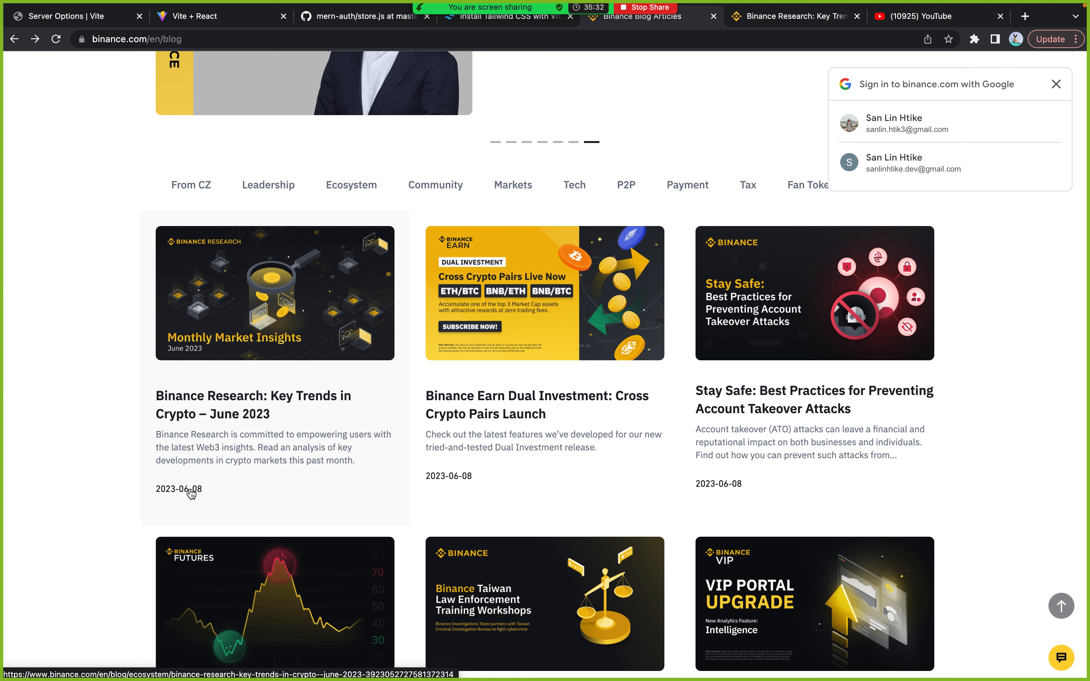
{"action": "key", "text": "ctrl+Right"}
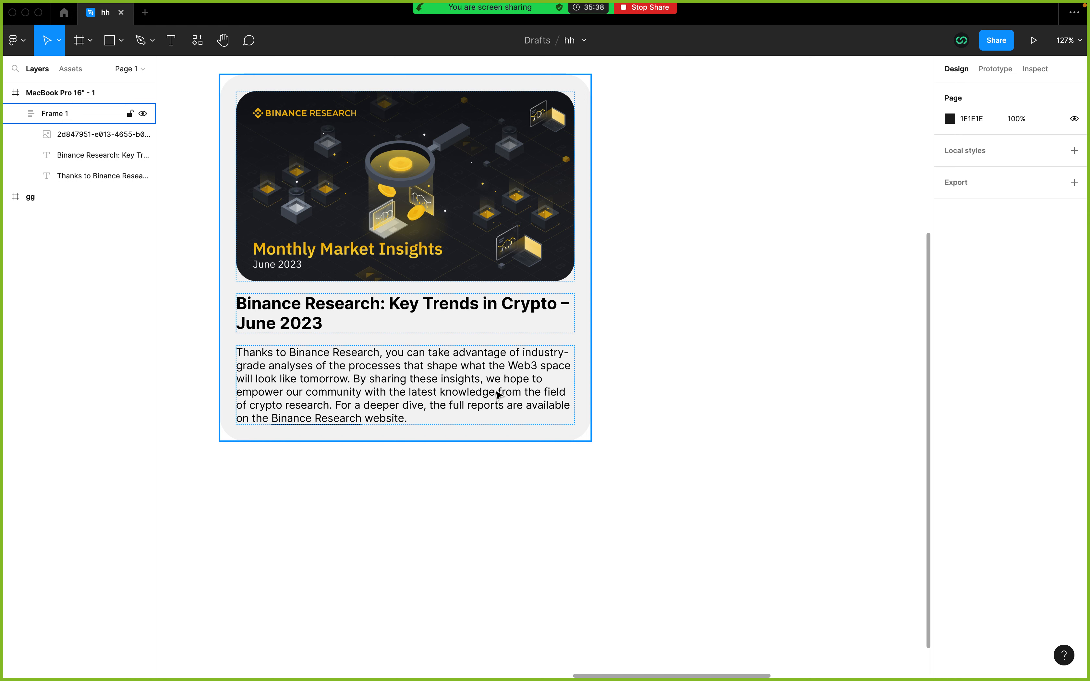
{"action": "left_click", "coordinate": [369, 394]}
{"action": "left_click", "coordinate": [369, 394]}
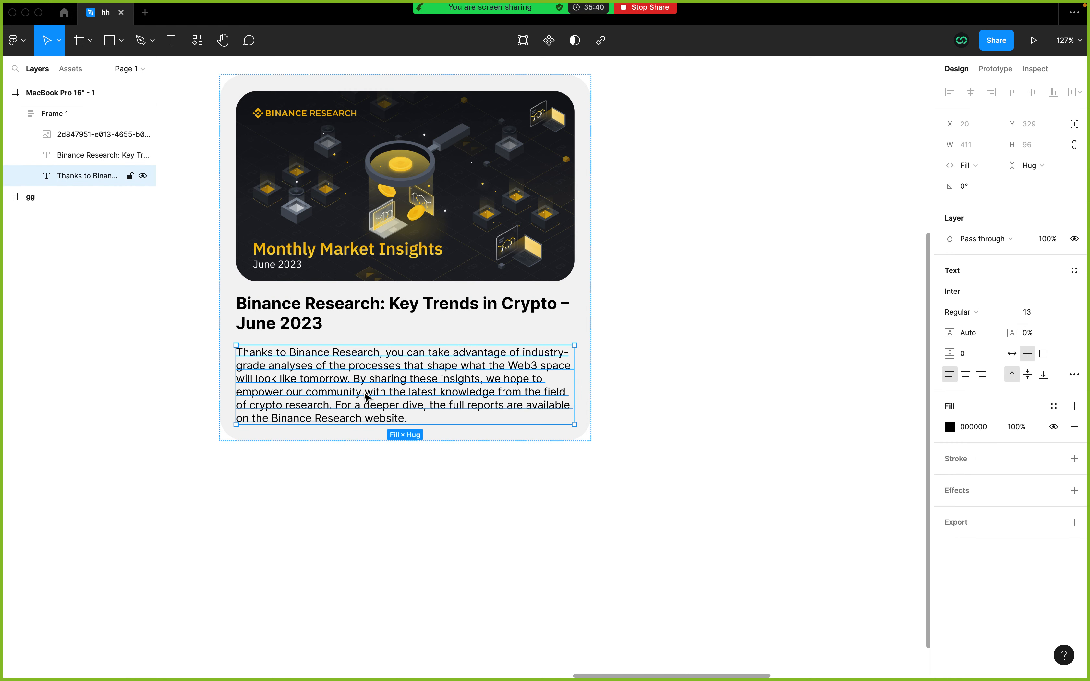
{"action": "double_click", "coordinate": [382, 372]}
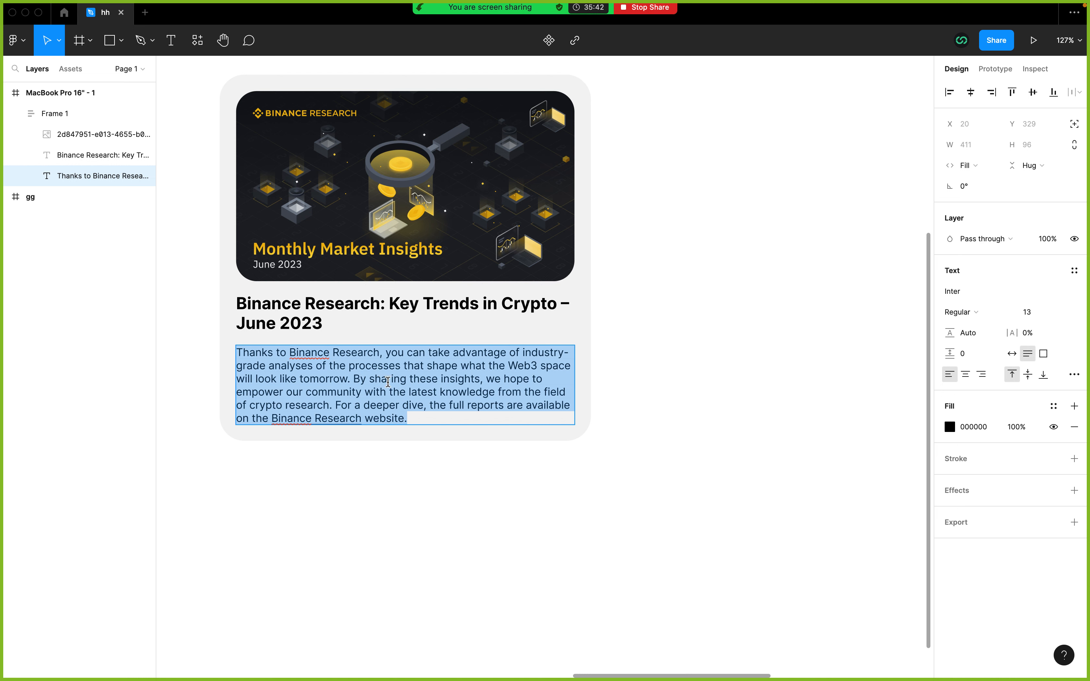
{"action": "left_click", "coordinate": [392, 392]}
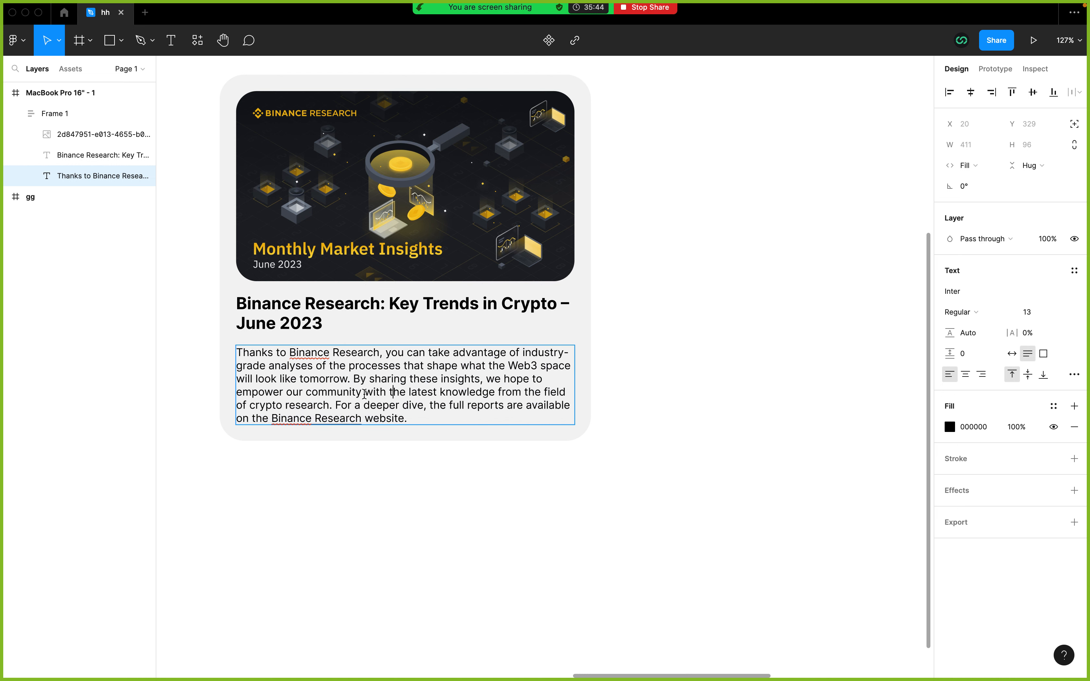
{"action": "left_click_drag", "start_coordinate": [364, 393], "coordinate": [429, 421]}
{"action": "key", "text": "BackSpace"}
{"action": "key", "text": "Escape"}
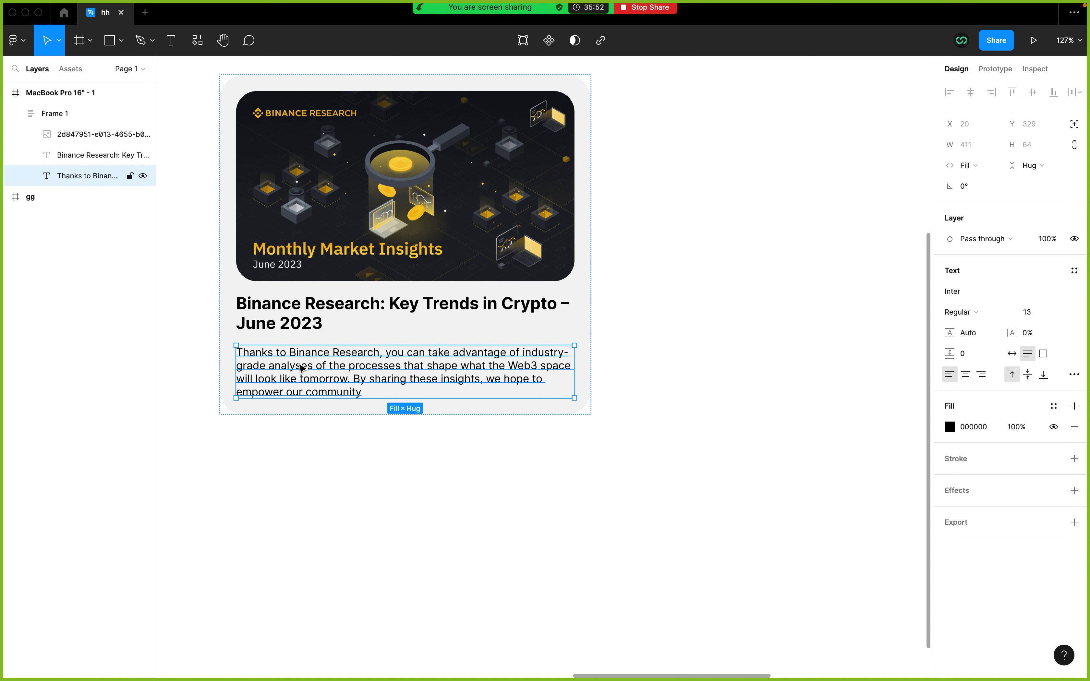
Step: Duplicate the description text inside the card frame as a fourth item beneath the original
{"action": "key", "text": "super+d"}
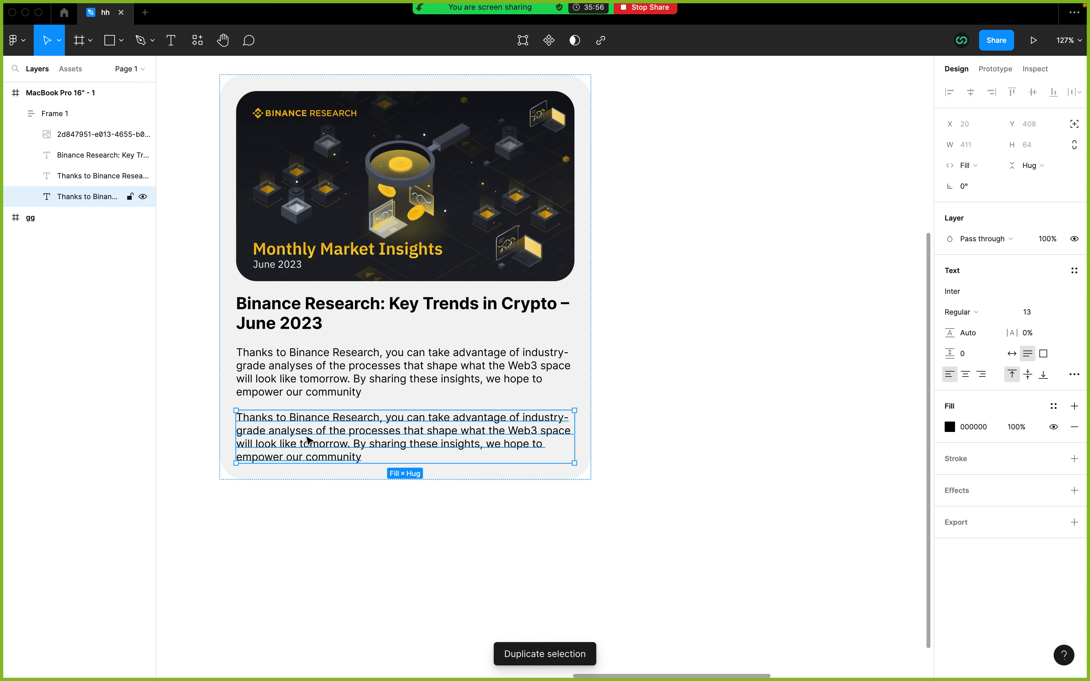
{"action": "key", "text": "super+z"}
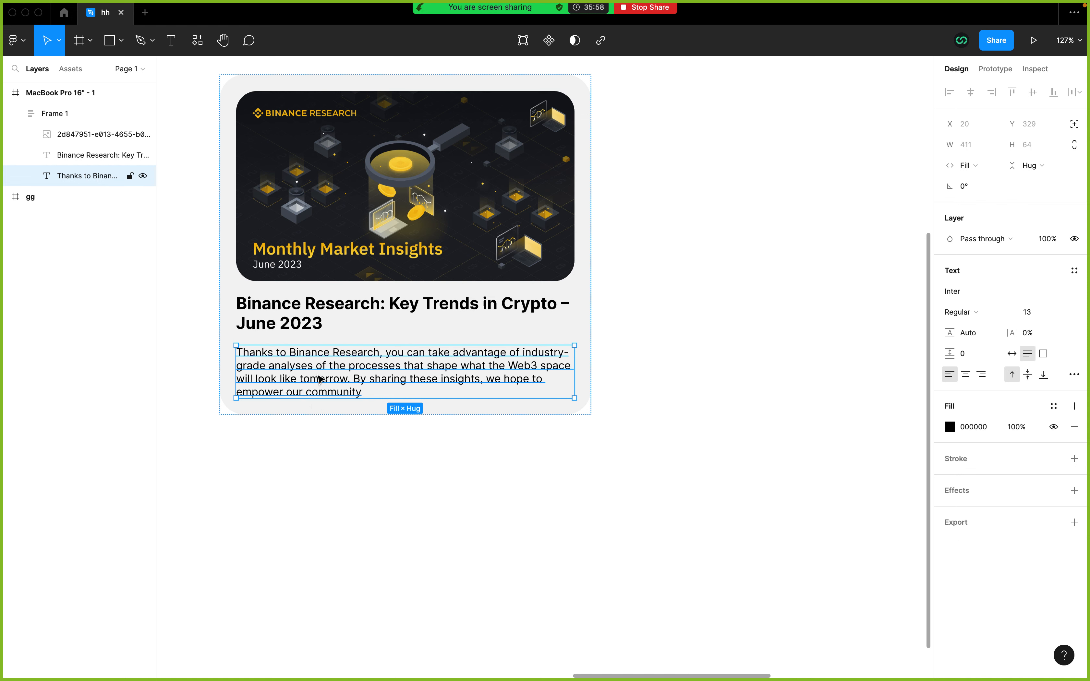
{"action": "key", "text": "super+d"}
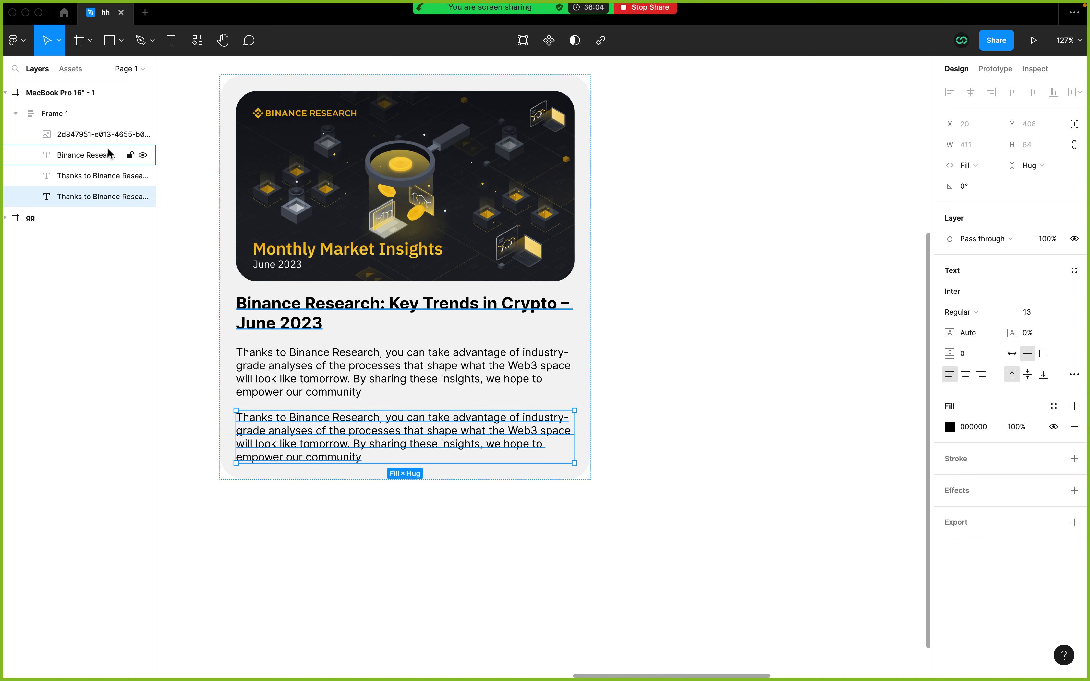
{"action": "left_click", "coordinate": [57, 116]}
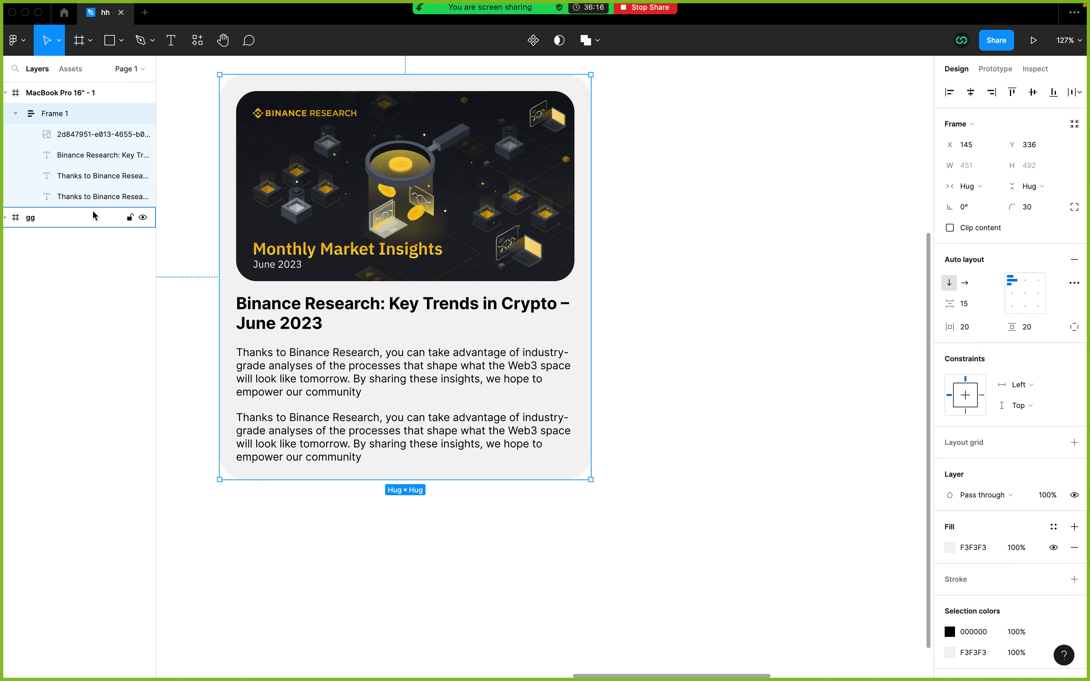
{"action": "left_click", "coordinate": [89, 198]}
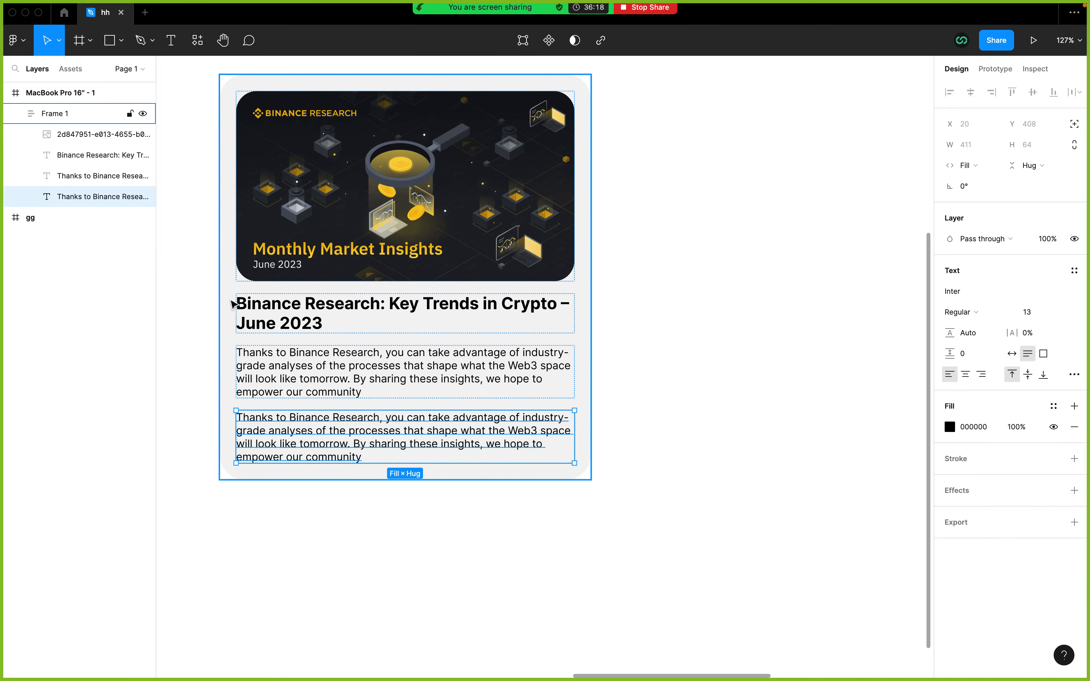
Step: Replace the duplicated description's text with the date "2023-06-08" from the matching Binance blog card
{"action": "key", "text": "ctrl+Left"}
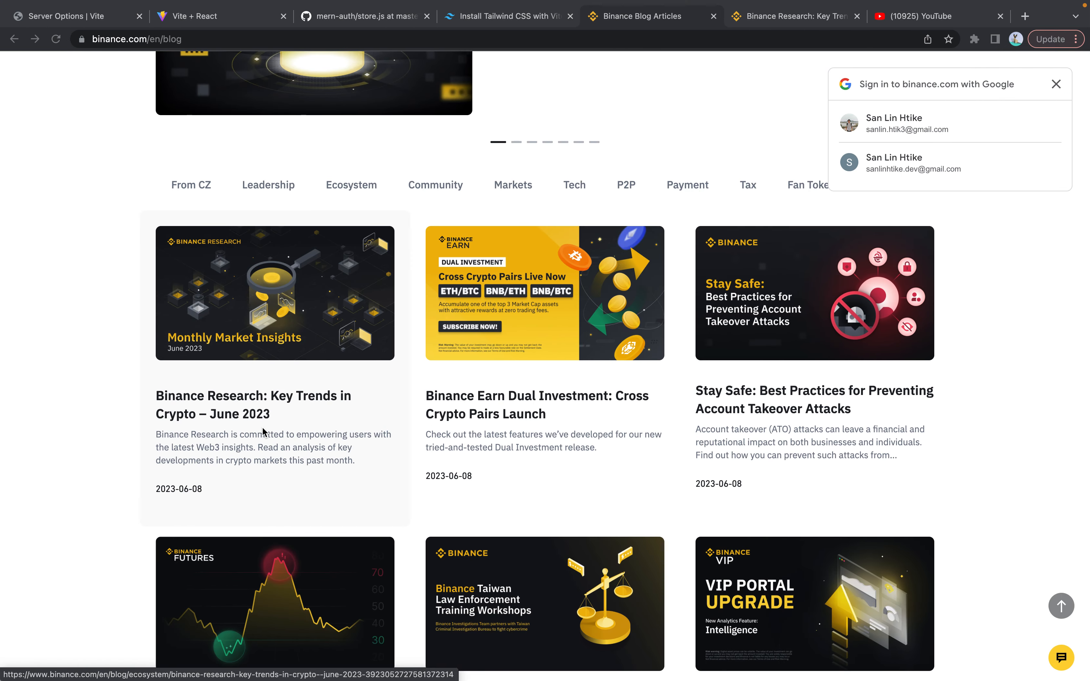
{"action": "key", "text": "ctrl+Right"}
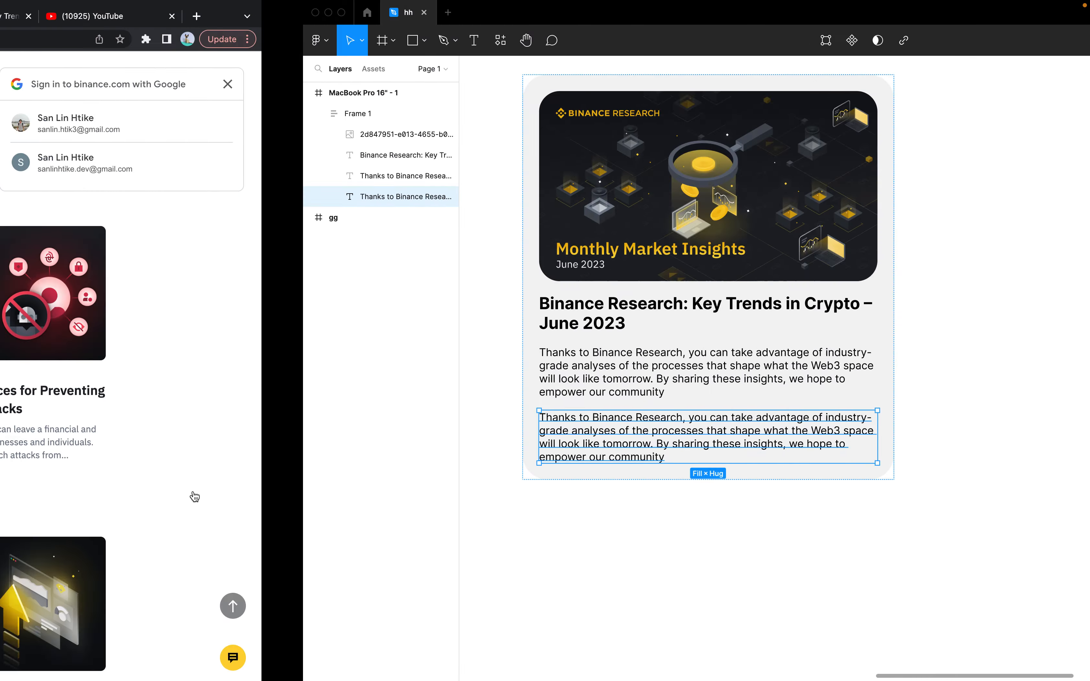
{"action": "double_click", "coordinate": [313, 421]}
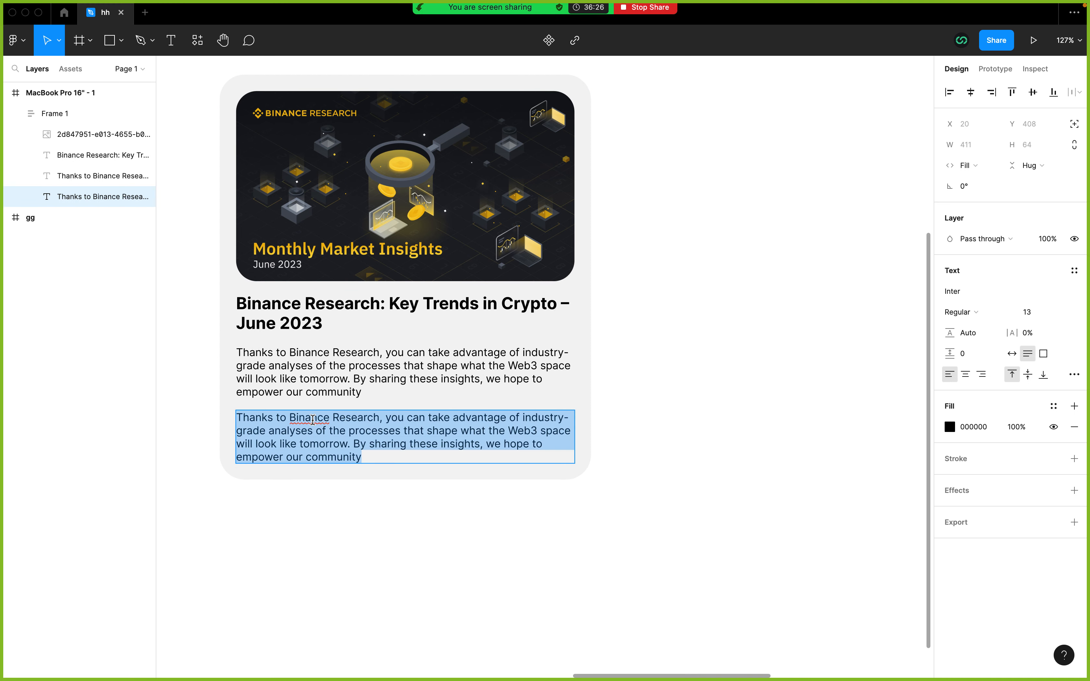
{"action": "type", "text": "2023-"}
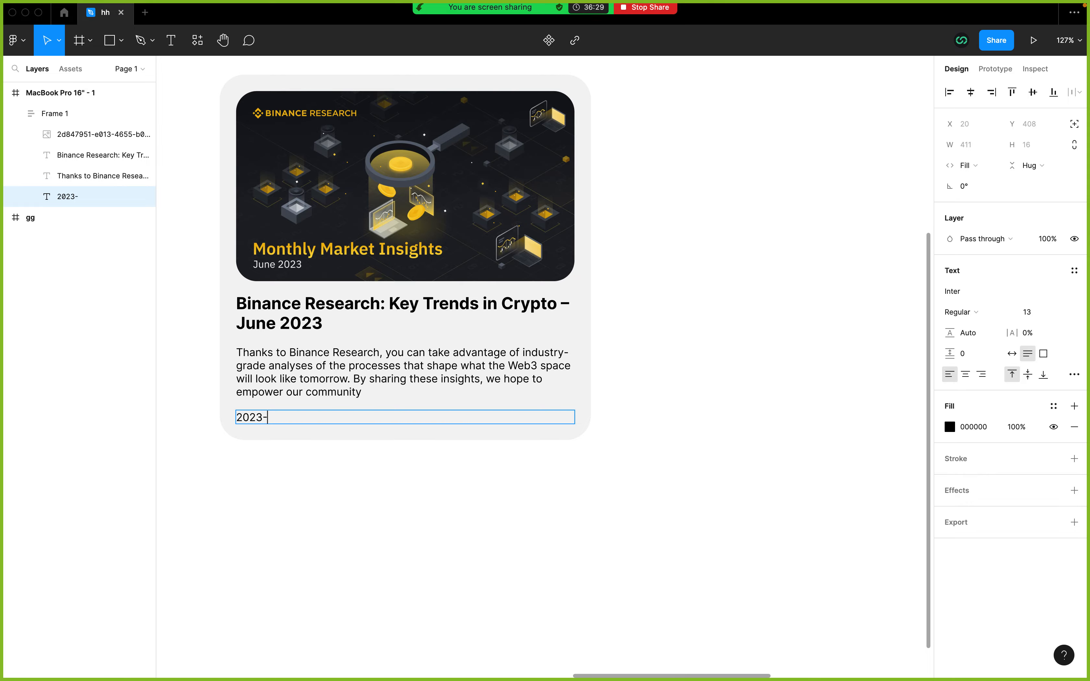
{"action": "key", "text": "ctrl+Left"}
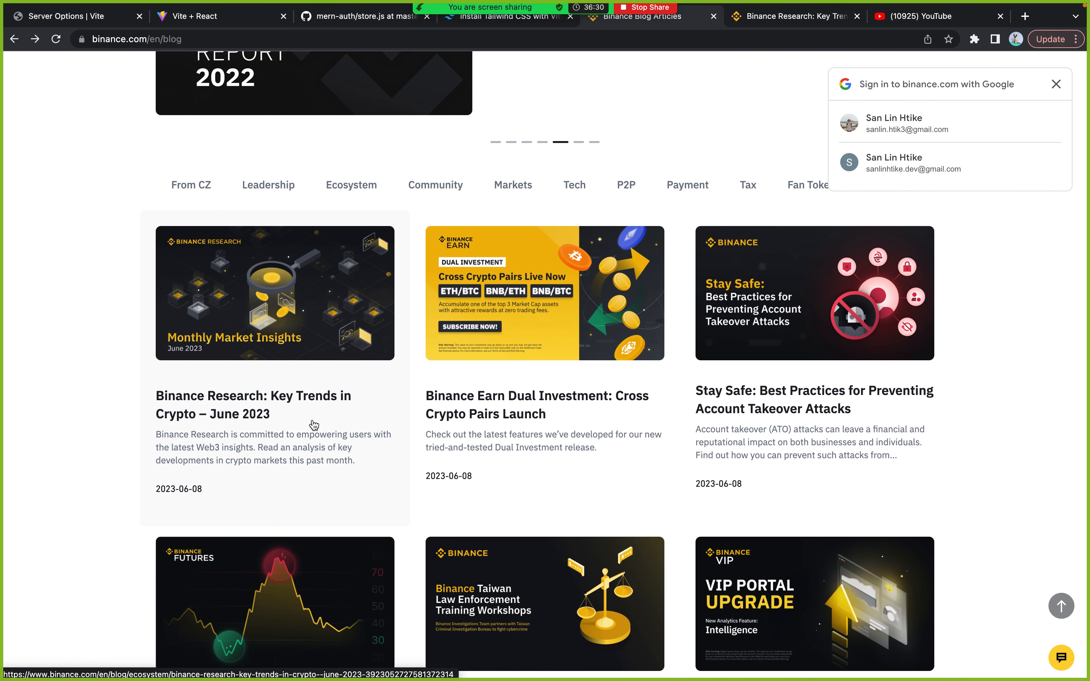
{"action": "key", "text": "ctrl+Right"}
{"action": "type", "text": "-06"}
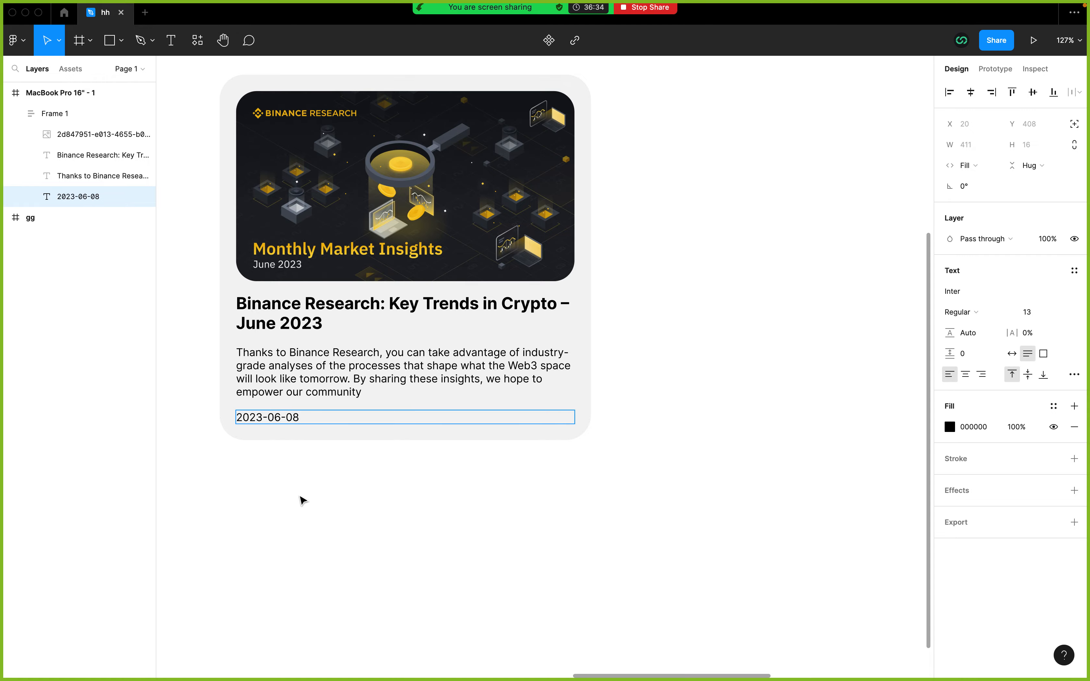
{"action": "key", "text": "Escape"}
Step: Change the description text's fill to dark grey 515151, following the muted description style on the Binance blog
{"action": "key", "text": "ctrl+Left"}
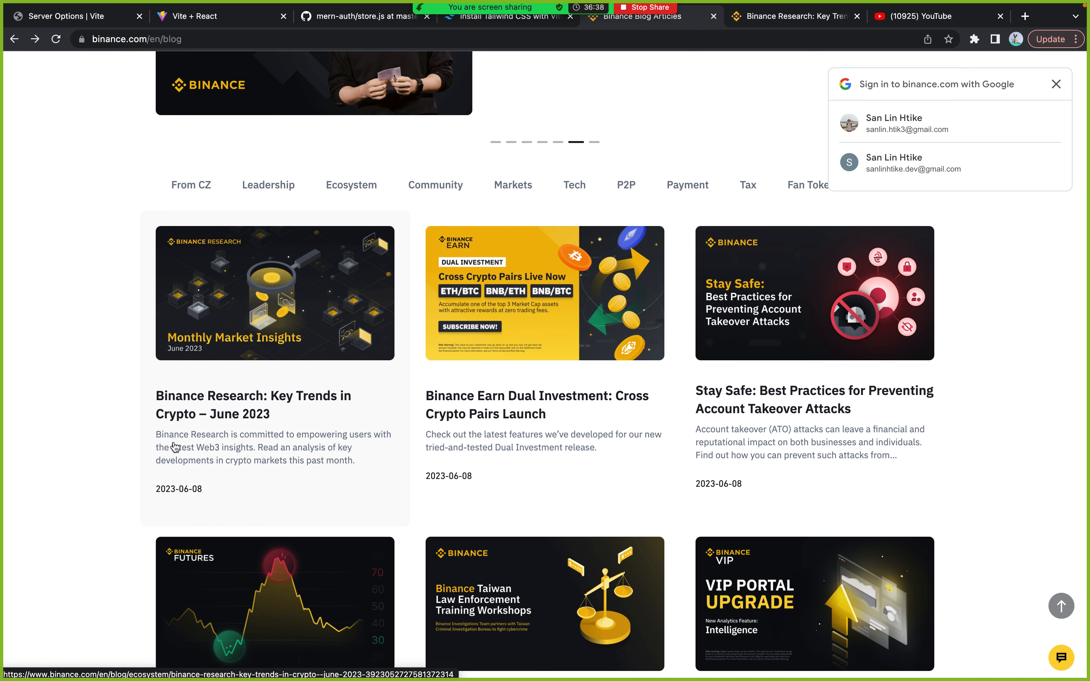
{"action": "key", "text": "ctrl+Right"}
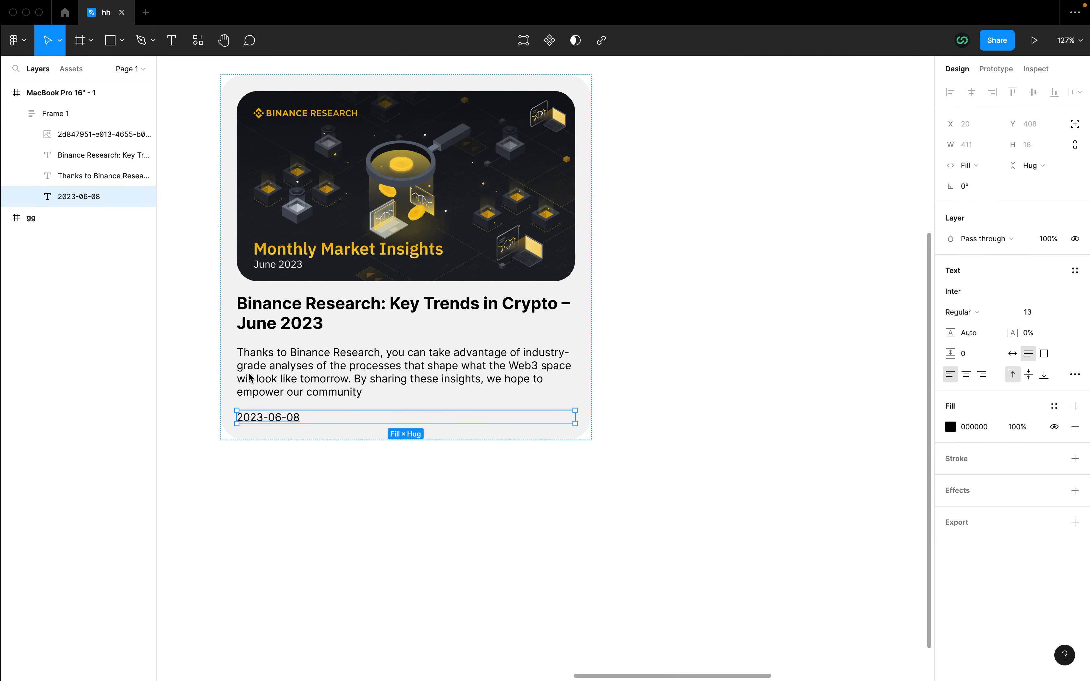
{"action": "left_click", "coordinate": [280, 371]}
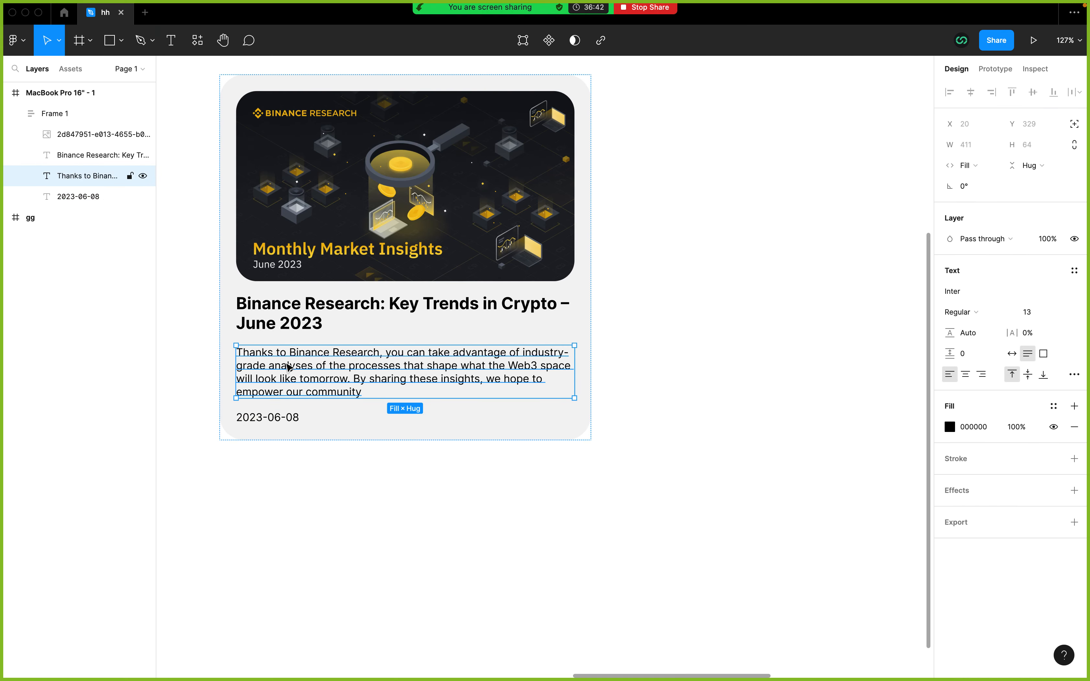
{"action": "left_click", "coordinate": [950, 426]}
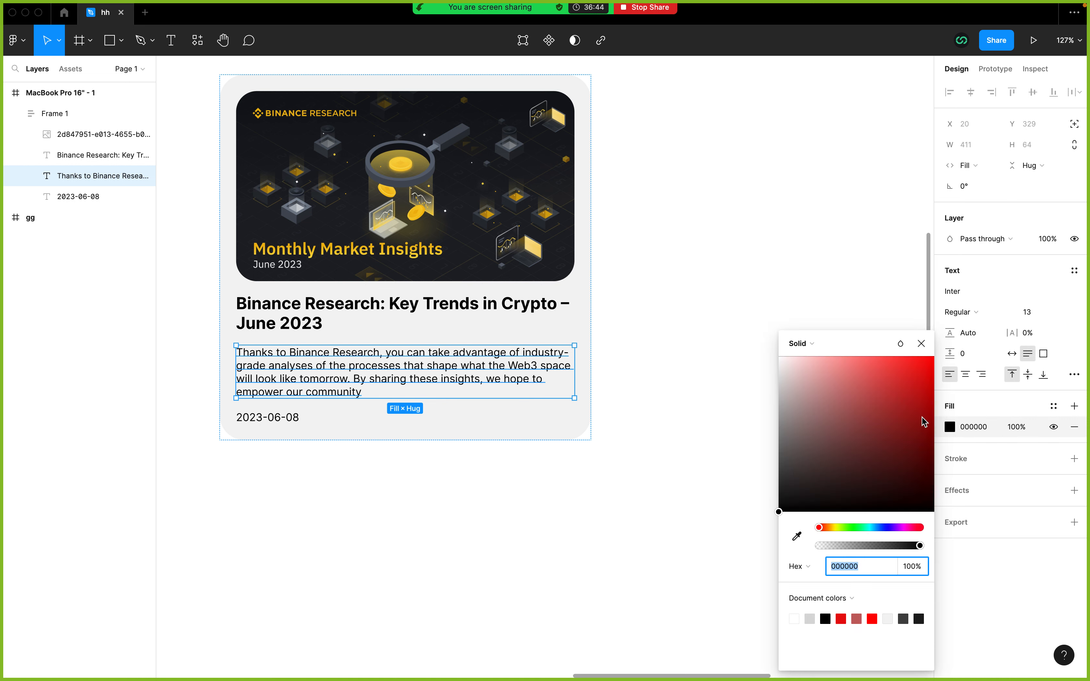
{"action": "left_click_drag", "start_coordinate": [784, 412], "coordinate": [759, 472]}
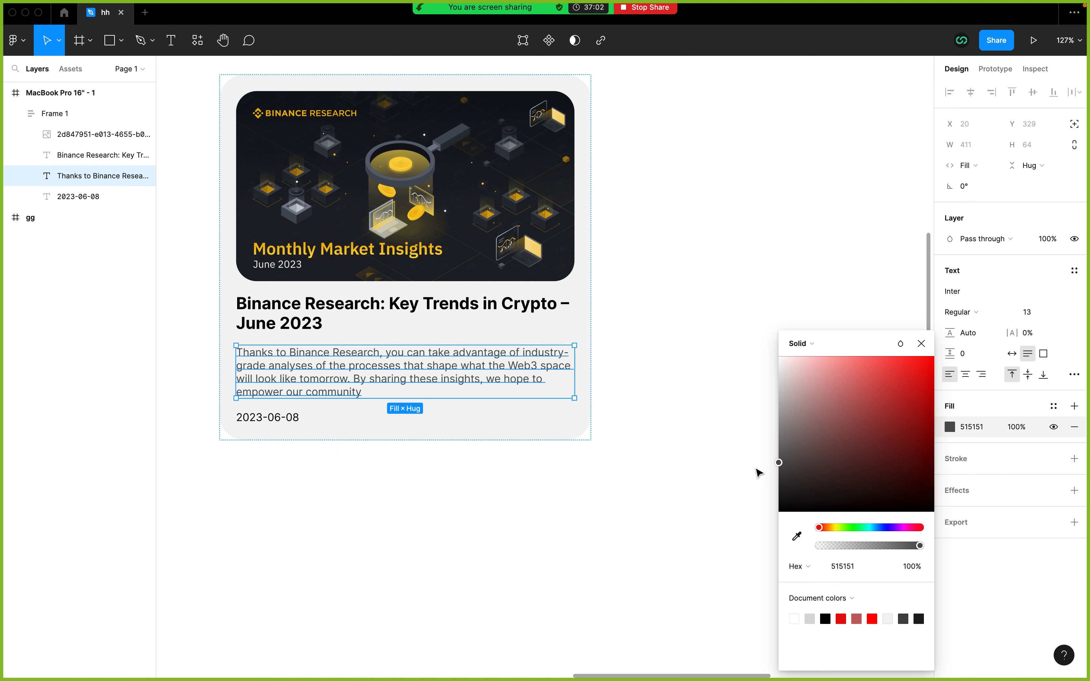
{"action": "left_click", "coordinate": [759, 473]}
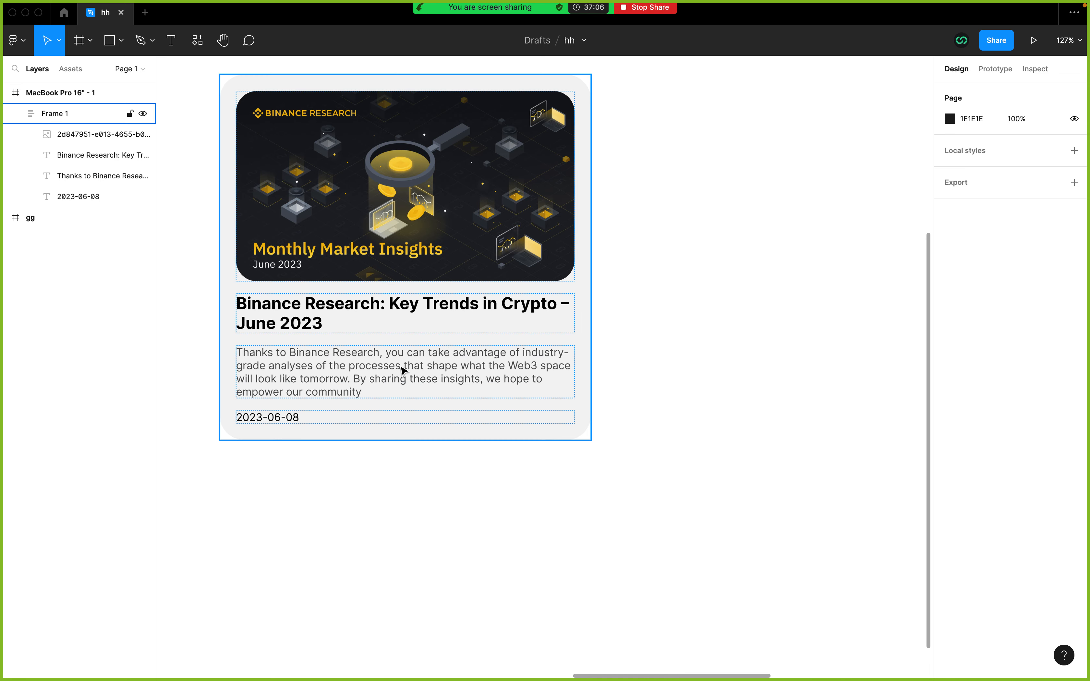
Step: Set the card frame's vertical auto layout spacing between items to 20
{"action": "left_click", "coordinate": [404, 331]}
{"action": "left_click", "coordinate": [980, 311]}
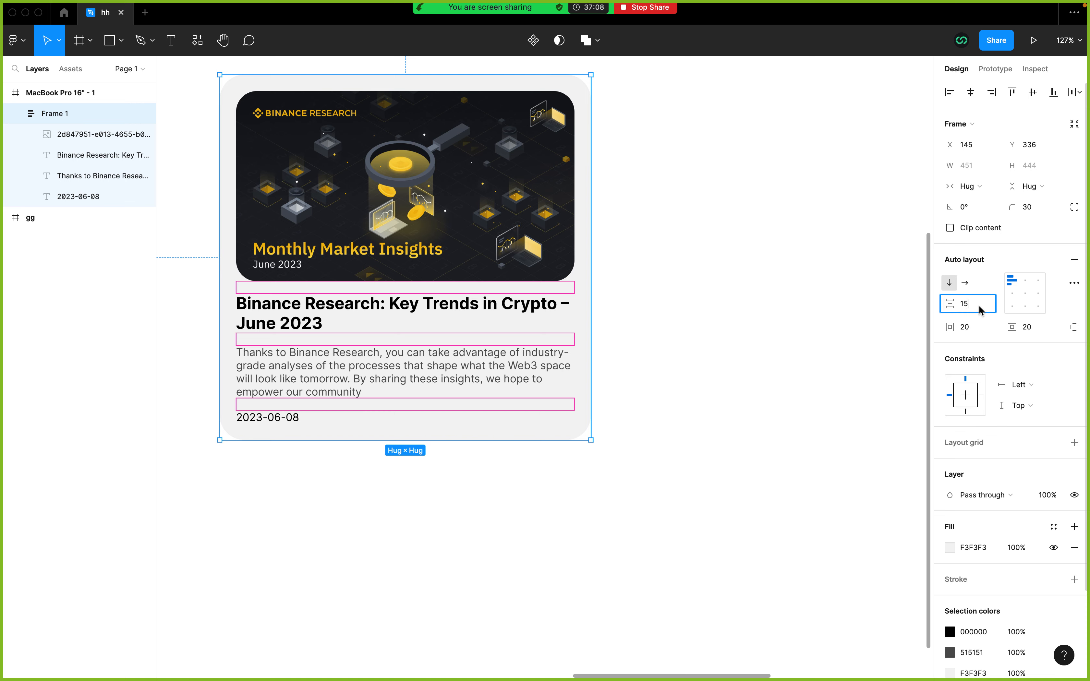
{"action": "type", "text": "20"}
{"action": "key", "text": "Return"}
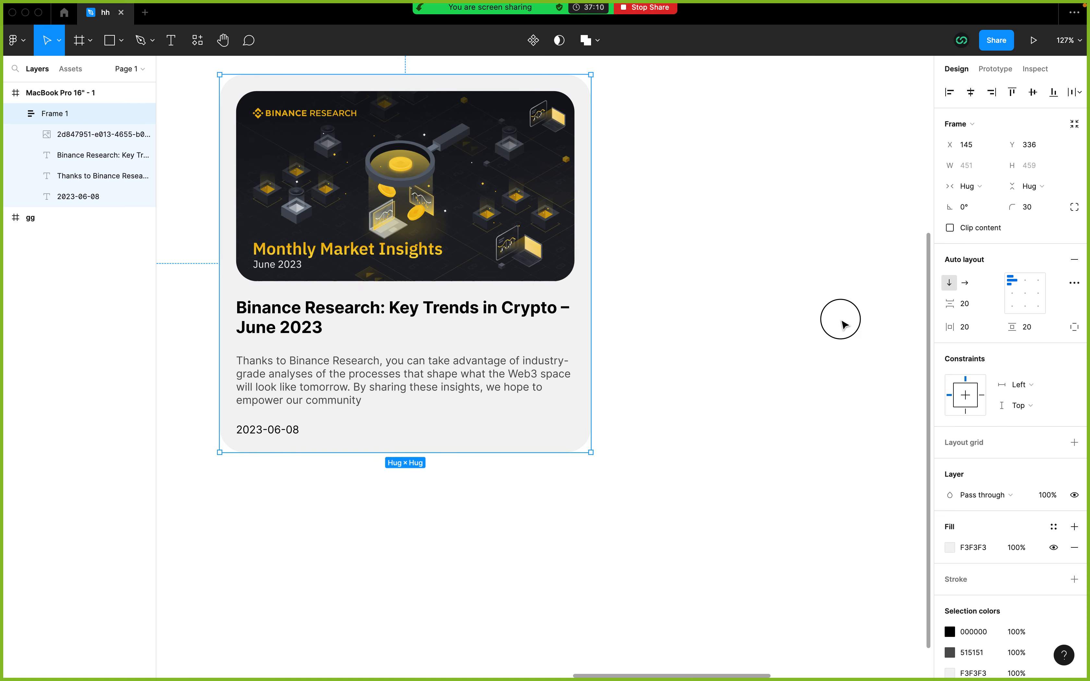
{"action": "left_click", "coordinate": [840, 319]}
Step: Lighten the card frame's background fill to F9F9F9
{"action": "scroll", "coordinate": [696, 371], "scroll_direction": "down", "scroll_amount": 5}
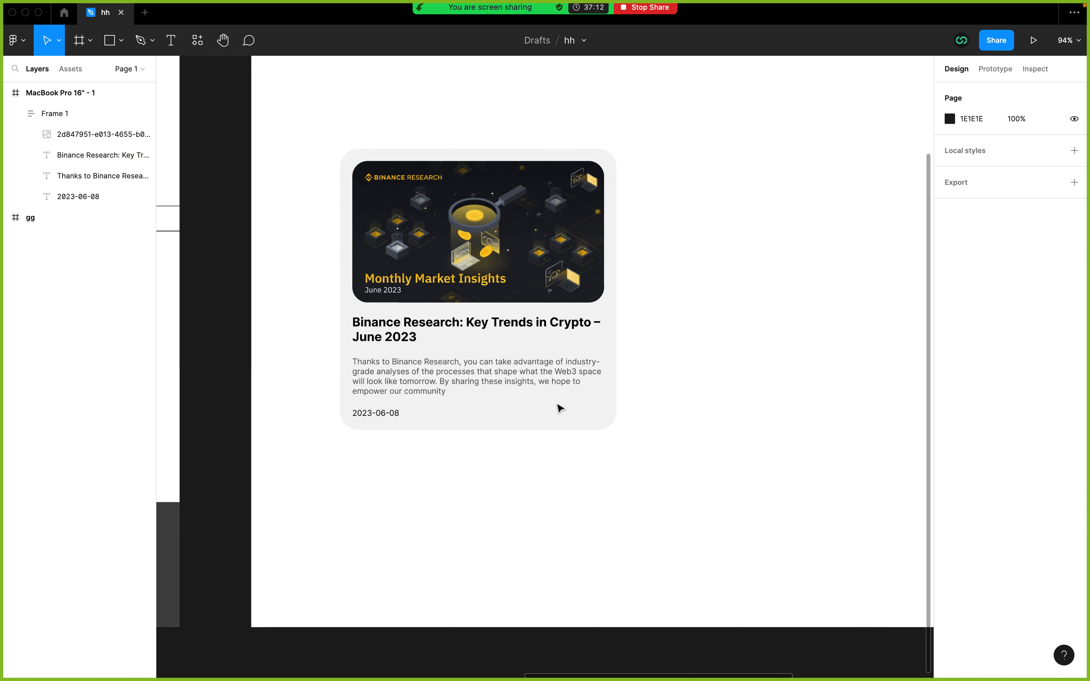
{"action": "left_click", "coordinate": [560, 407]}
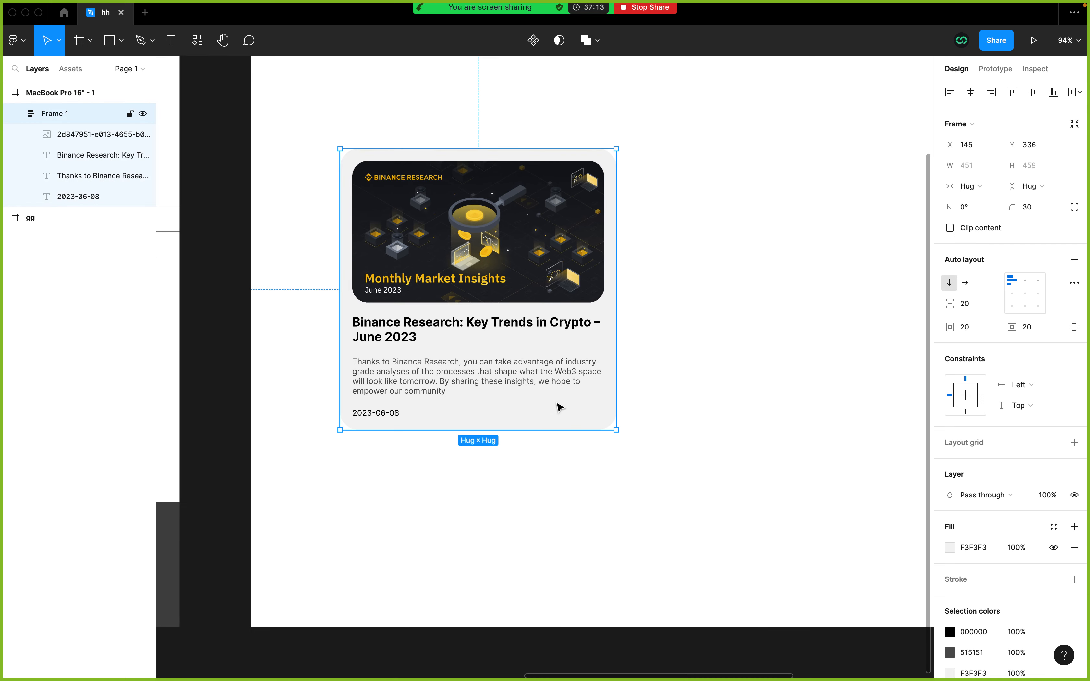
{"action": "left_click", "coordinate": [951, 548]}
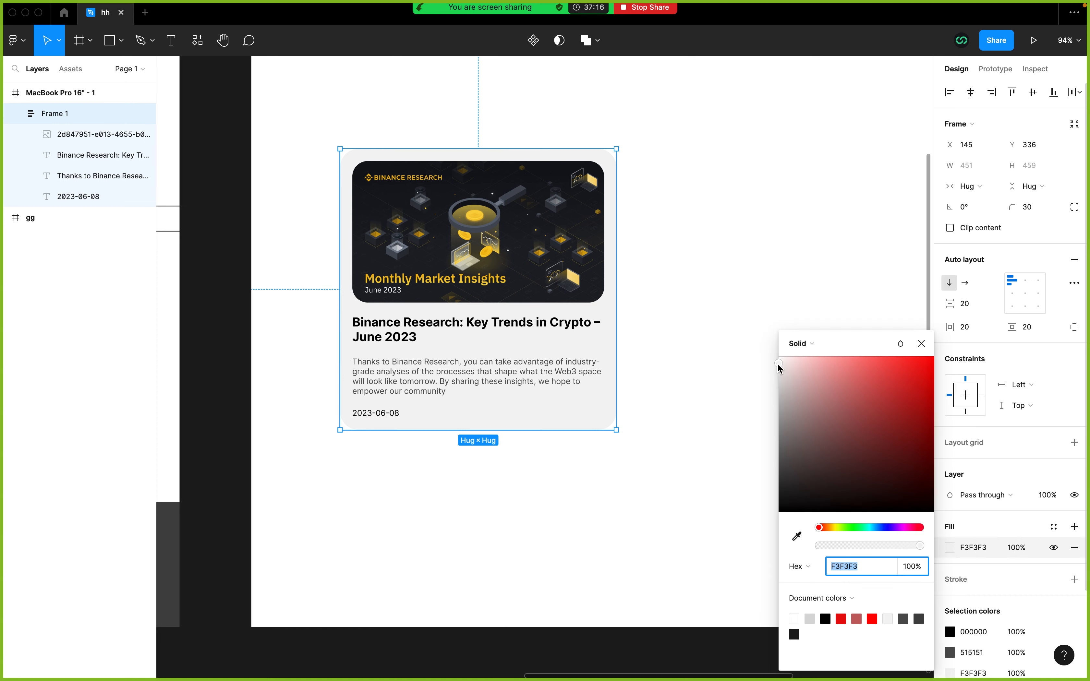
{"action": "left_click_drag", "start_coordinate": [780, 367], "coordinate": [770, 364]}
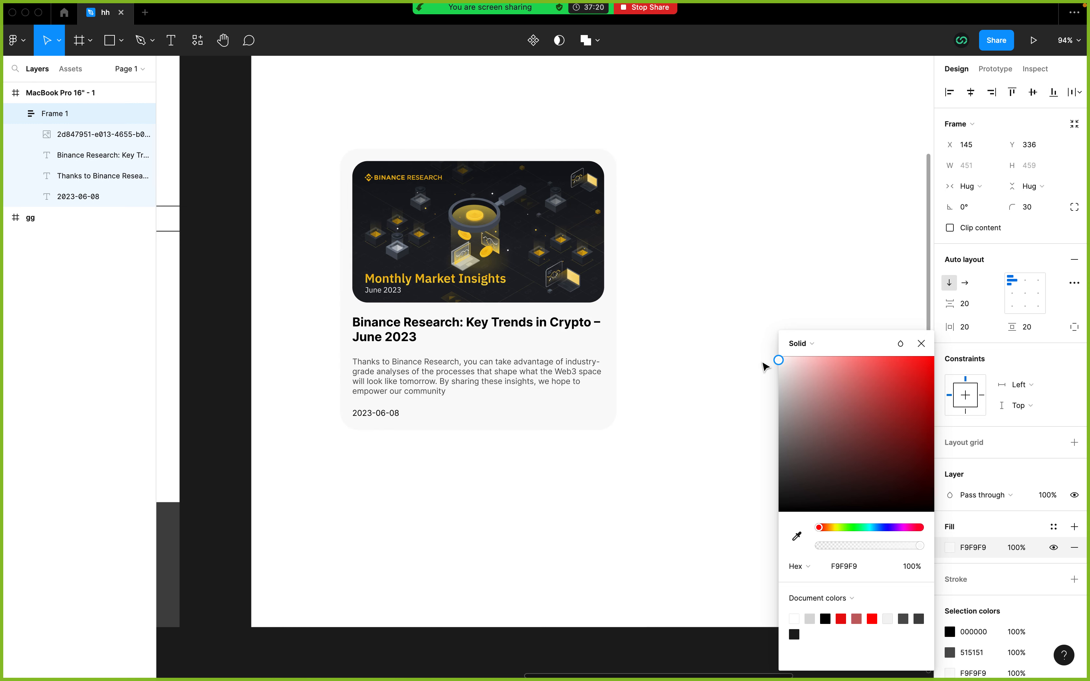
{"action": "left_click", "coordinate": [700, 361]}
Step: Examine the card's look and placement within the whole MacBook Pro 16" frame, with the card selected
{"action": "scroll", "coordinate": [699, 362], "scroll_direction": "right", "scroll_amount": 5}
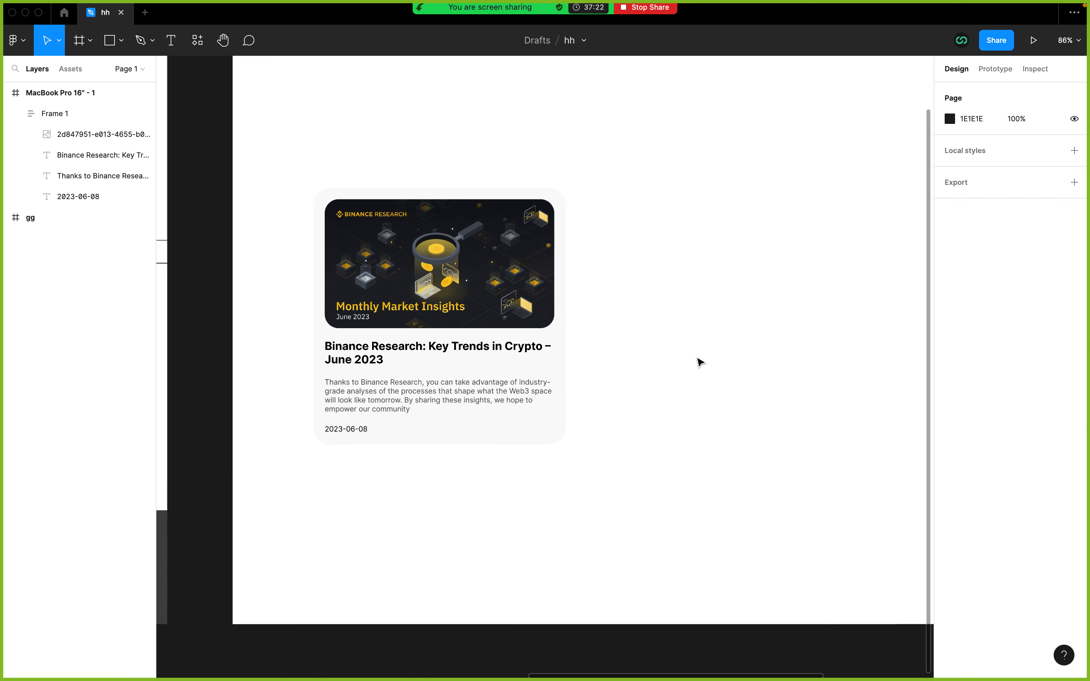
{"action": "scroll", "coordinate": [700, 362], "scroll_direction": "down", "scroll_amount": 2}
{"action": "scroll", "coordinate": [700, 362], "scroll_direction": "right", "scroll_amount": 1}
{"action": "scroll", "coordinate": [700, 362], "scroll_direction": "up", "scroll_amount": 1}
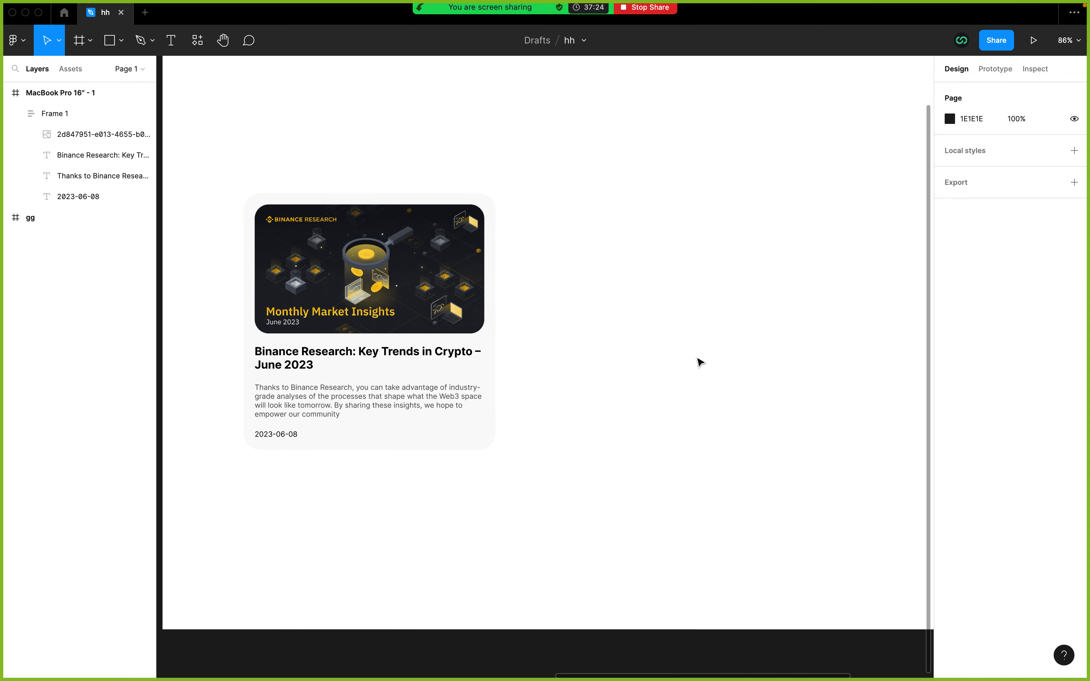
{"action": "scroll", "coordinate": [700, 362], "scroll_direction": "down", "scroll_amount": 5}
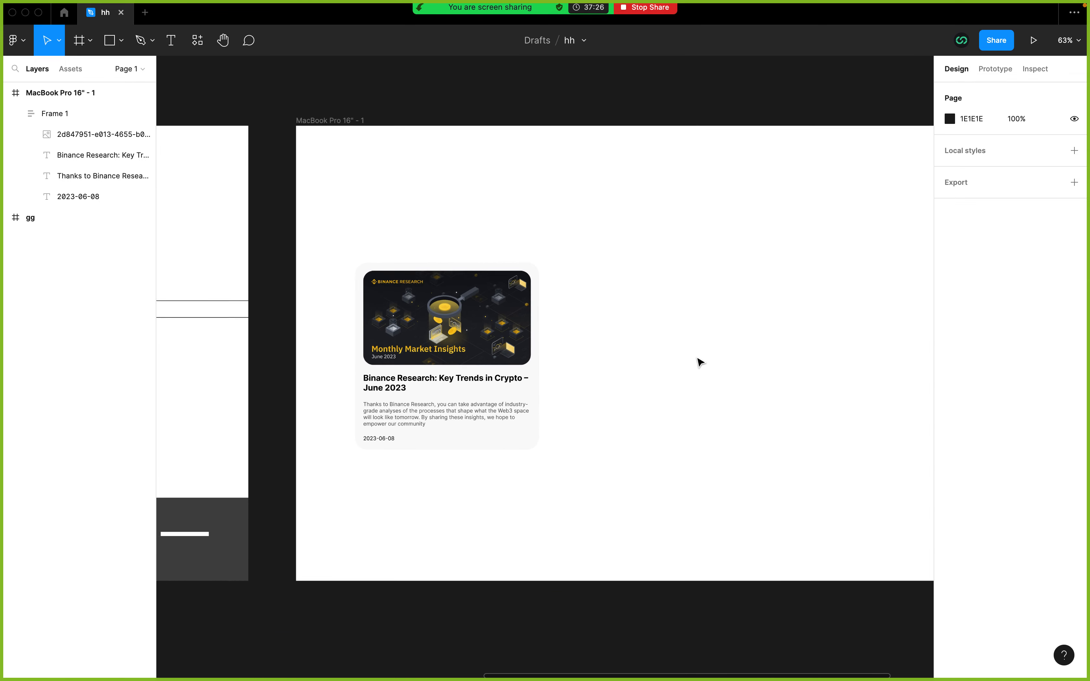
{"action": "left_click", "coordinate": [467, 325]}
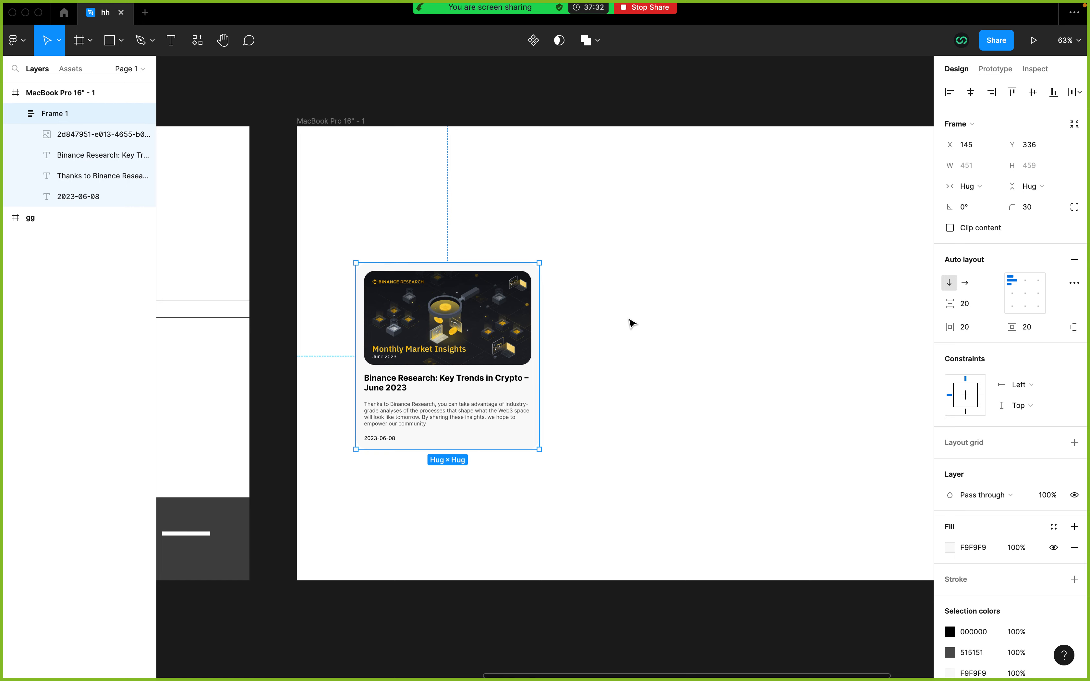
{"action": "scroll", "coordinate": [632, 323], "scroll_direction": "left", "scroll_amount": 2}
{"action": "scroll", "coordinate": [632, 322], "scroll_direction": "down", "scroll_amount": 2}
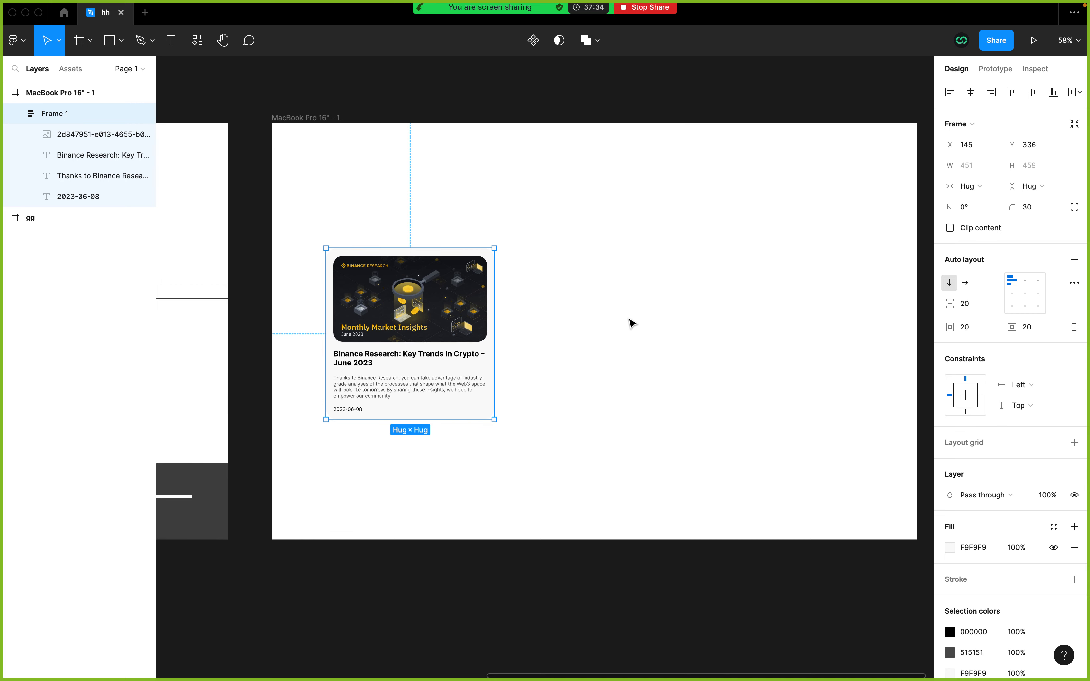
{"action": "scroll", "coordinate": [632, 323], "scroll_direction": "down", "scroll_amount": 1}
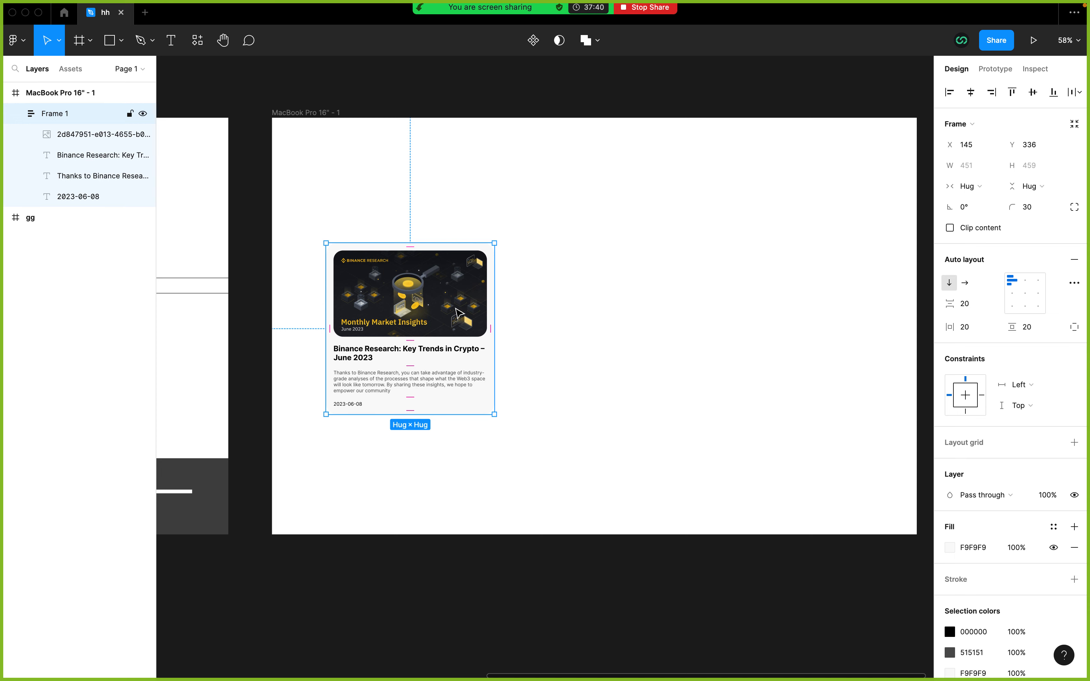
{"action": "scroll", "coordinate": [459, 314], "scroll_direction": "right", "scroll_amount": 1}
{"action": "scroll", "coordinate": [458, 314], "scroll_direction": "up", "scroll_amount": 1}
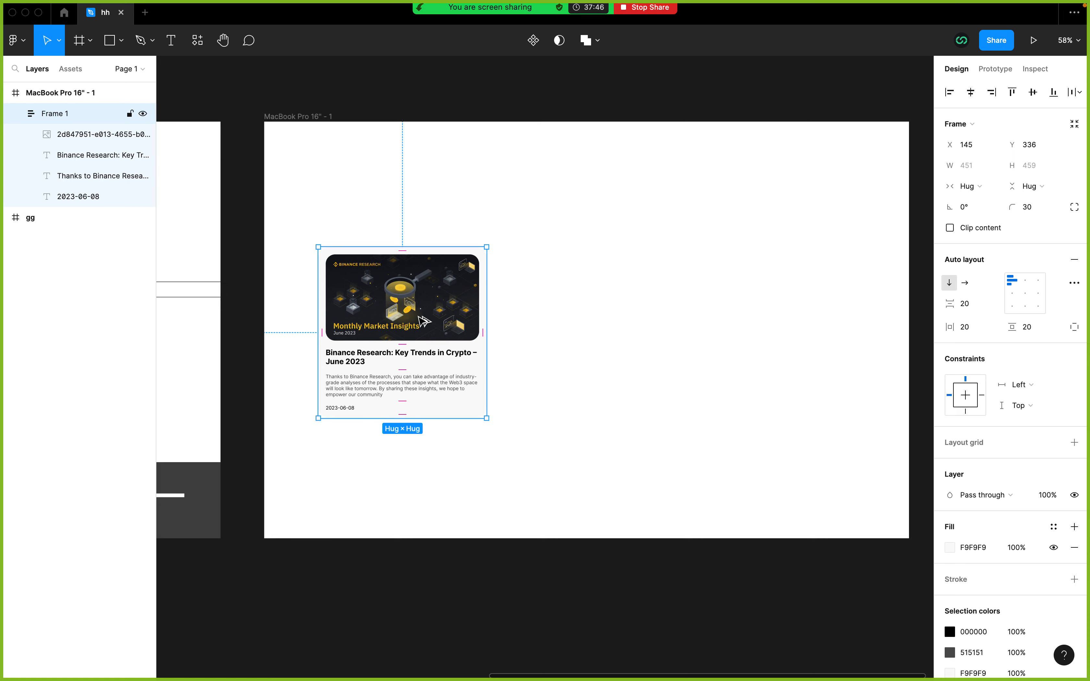
{"action": "left_click_drag", "start_coordinate": [411, 308], "coordinate": [630, 307]}
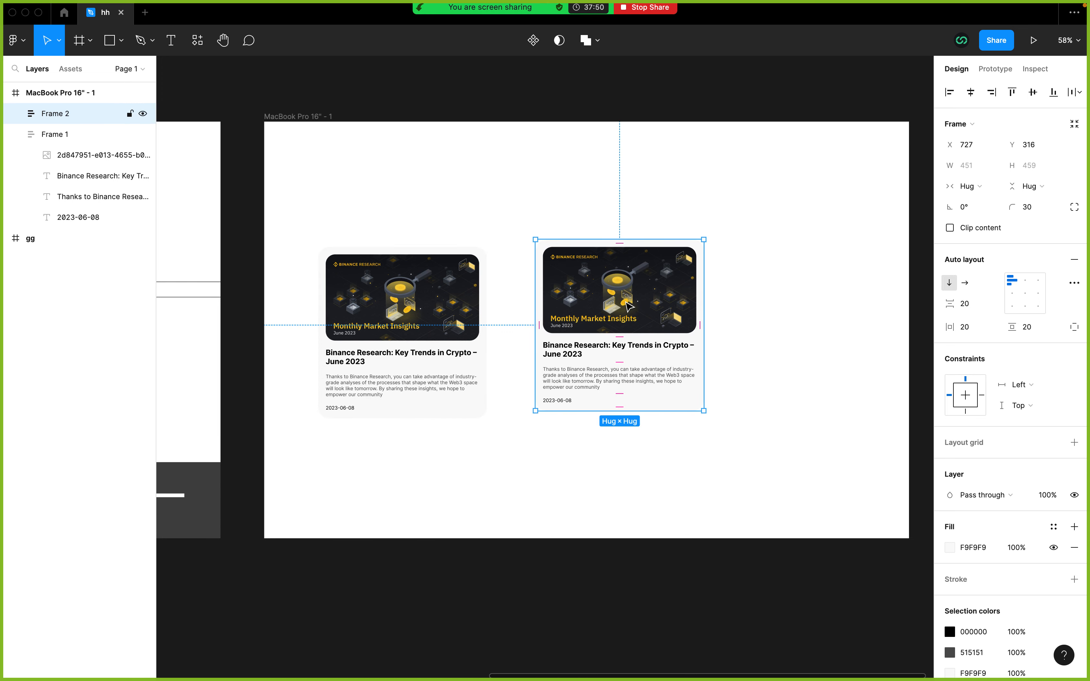
{"action": "key", "text": "Delete"}
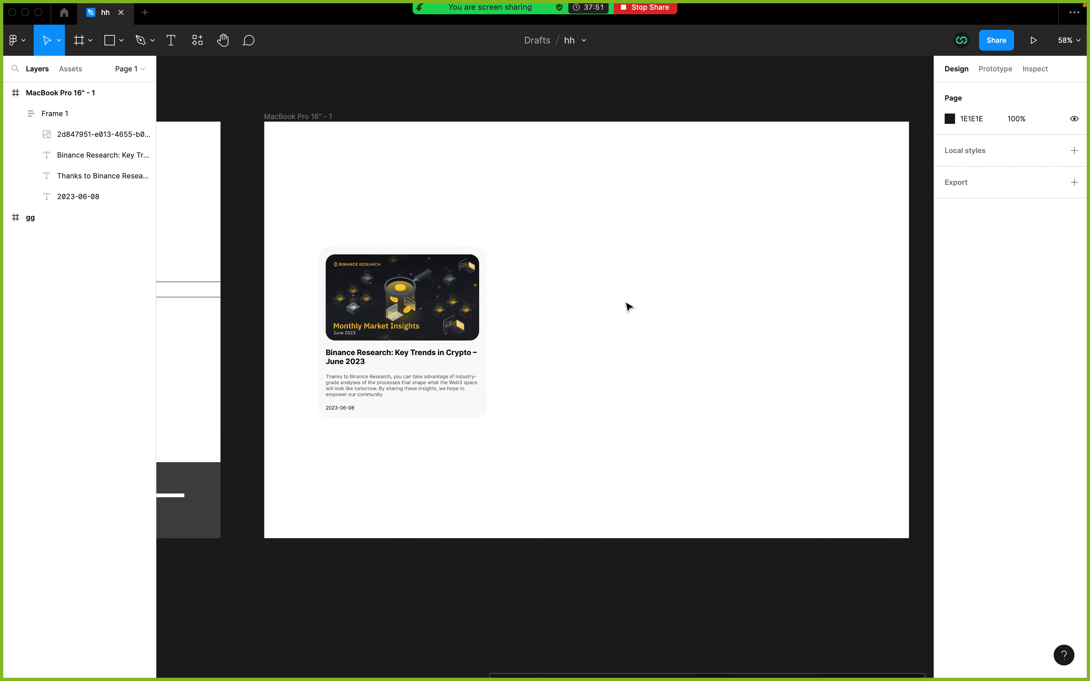
{"action": "left_click", "coordinate": [431, 325]}
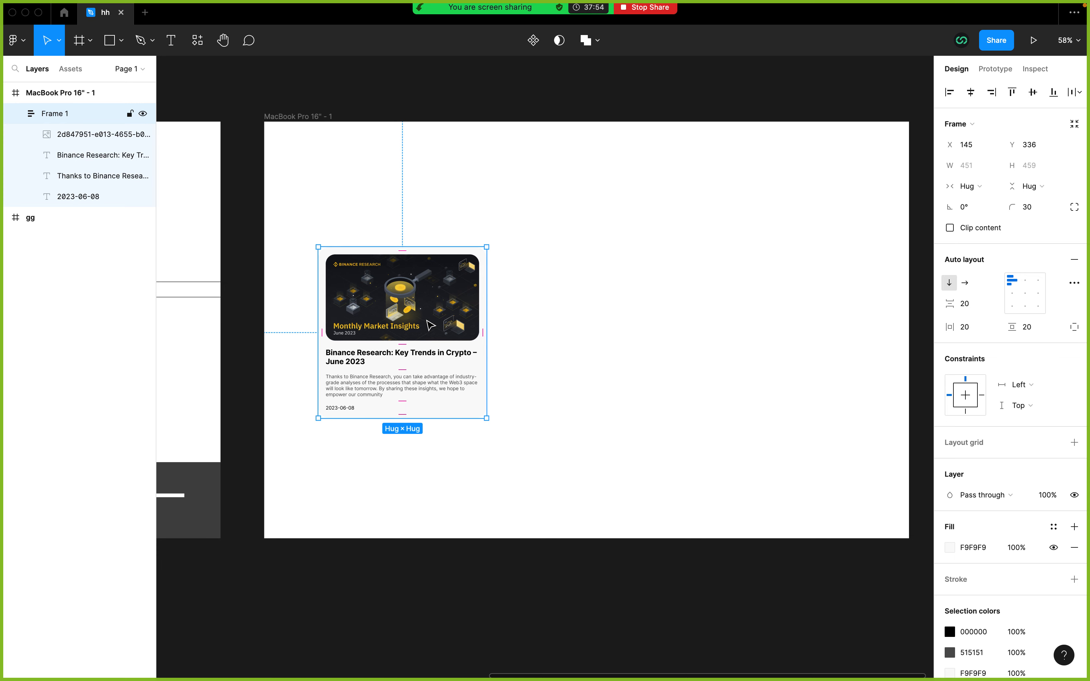
{"action": "key", "text": "super+d"}
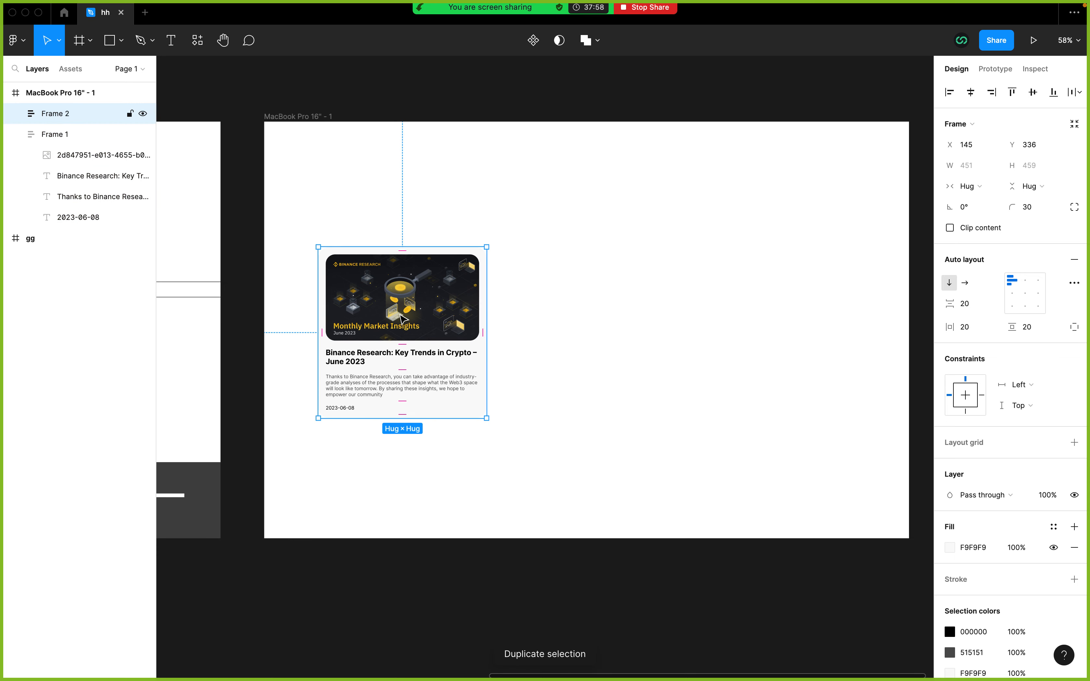
{"action": "key", "text": "super+z"}
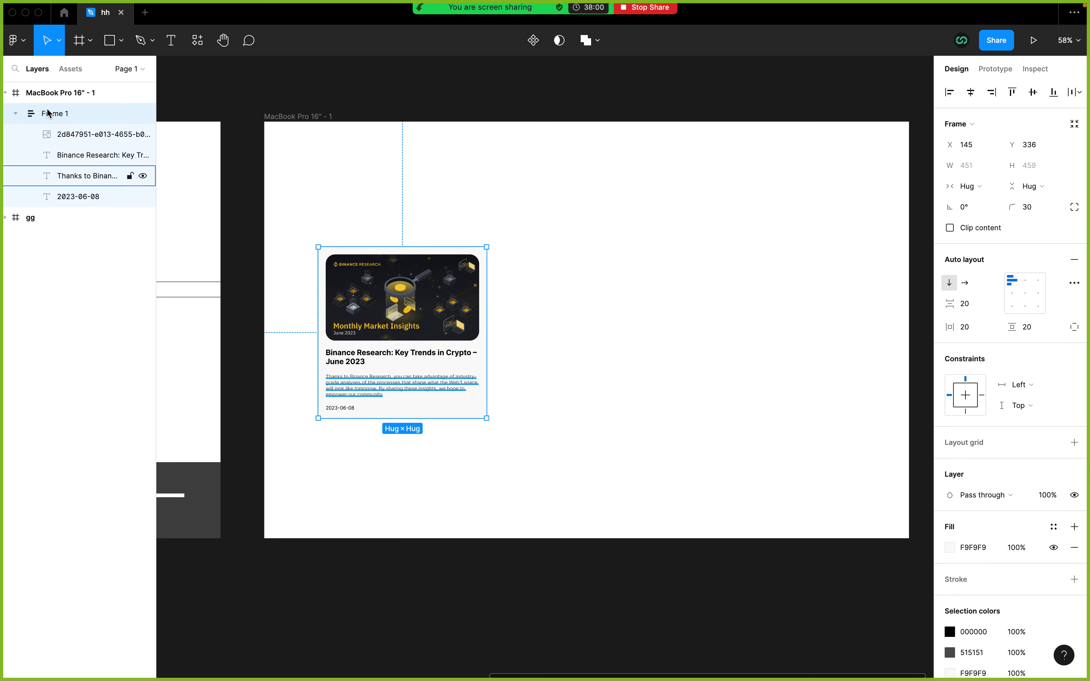
Step: Duplicate the article card and place the copy beside the original, level with it, at about X 638, Y 336
{"action": "left_click", "coordinate": [16, 113]}
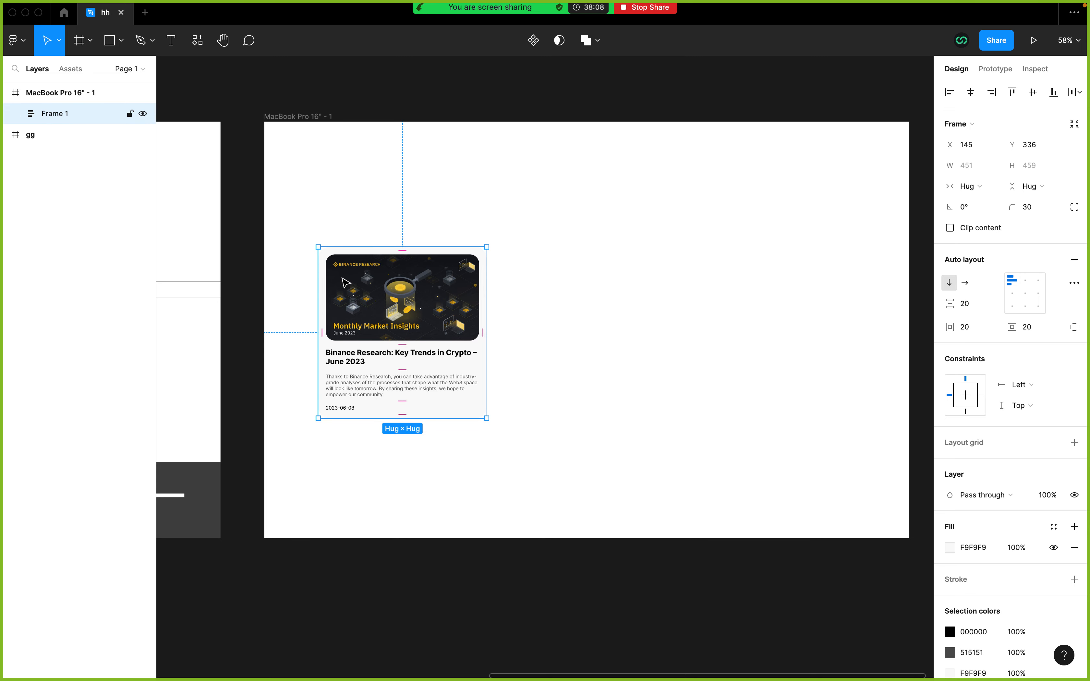
{"action": "key", "text": "super+d"}
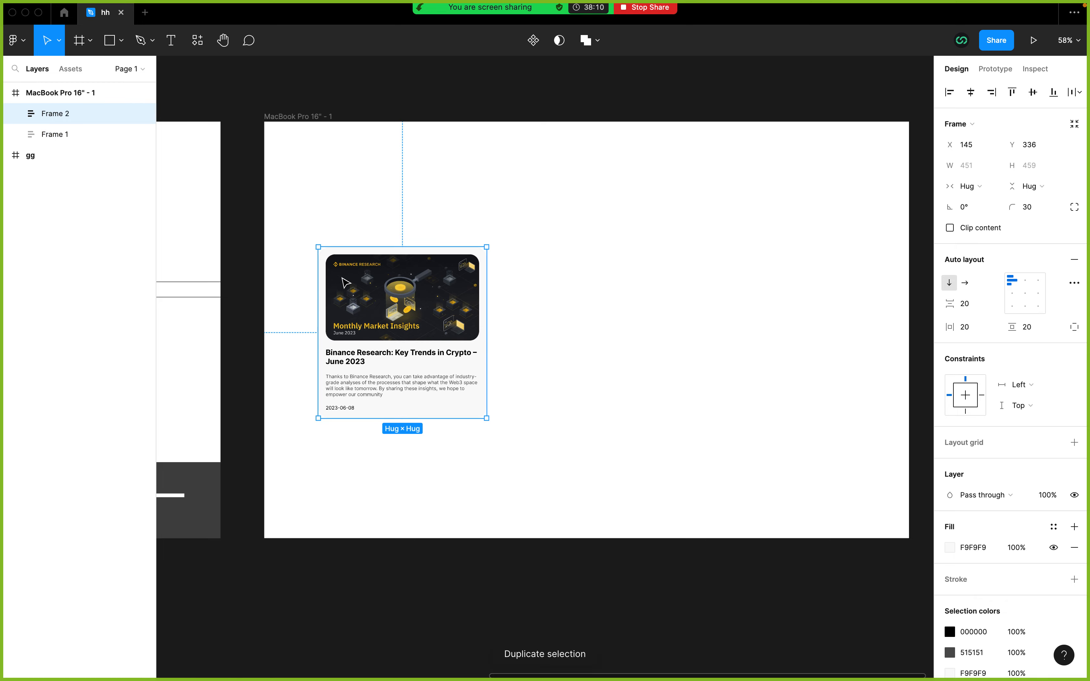
{"action": "left_click_drag", "start_coordinate": [380, 325], "coordinate": [581, 308]}
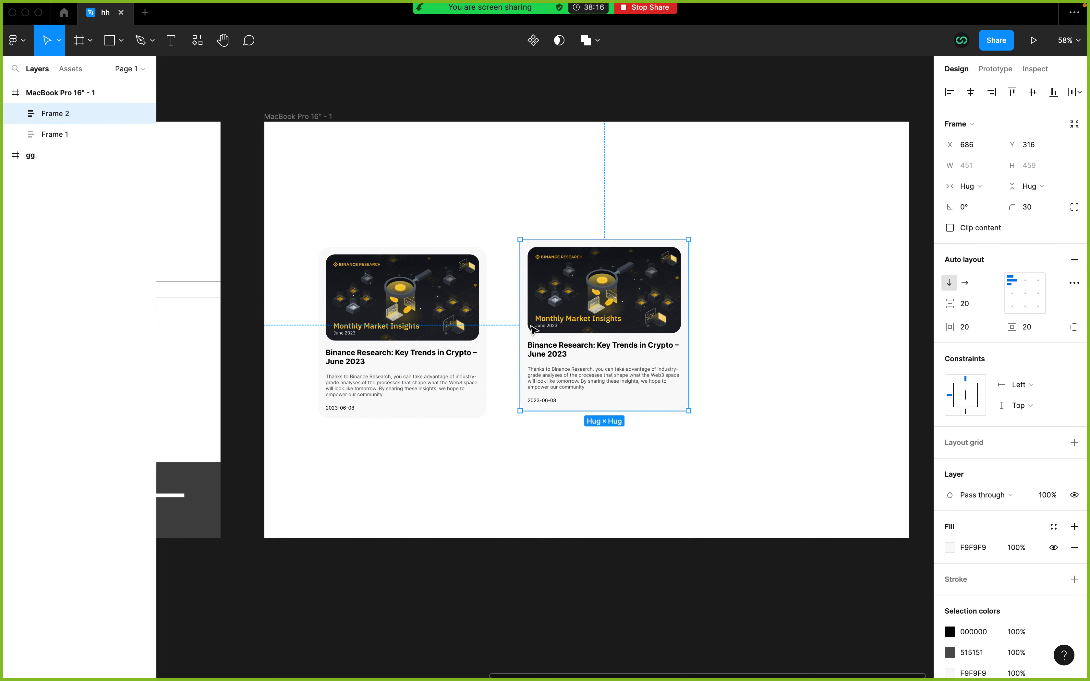
{"action": "left_click_drag", "start_coordinate": [582, 305], "coordinate": [567, 315]}
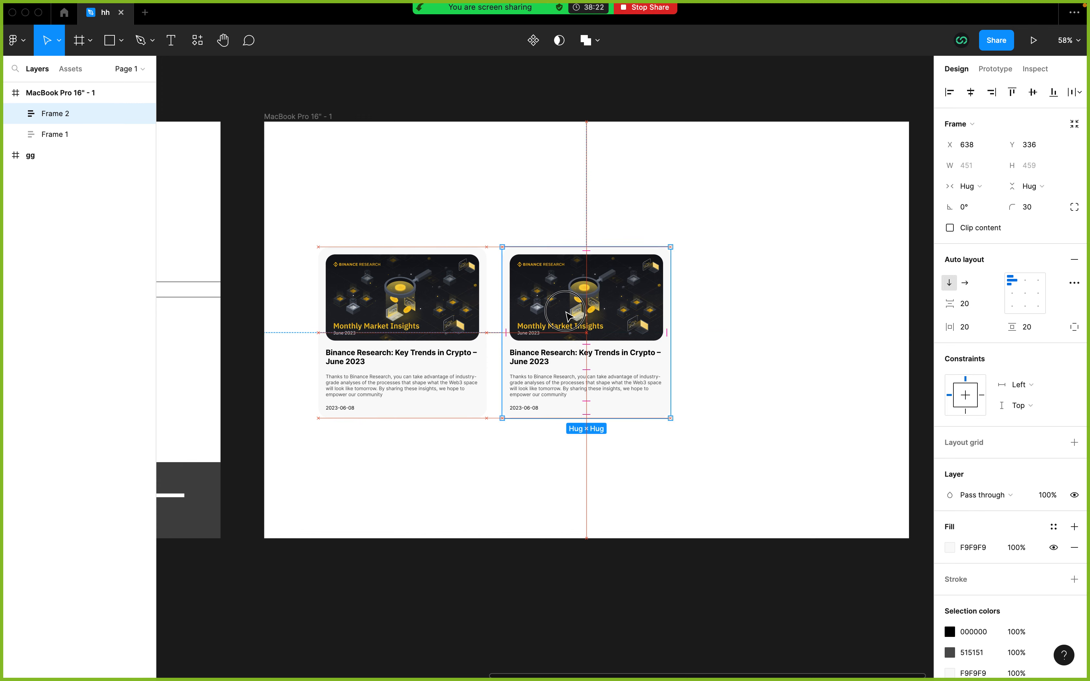
{"action": "left_click_drag", "start_coordinate": [581, 317], "coordinate": [589, 317]}
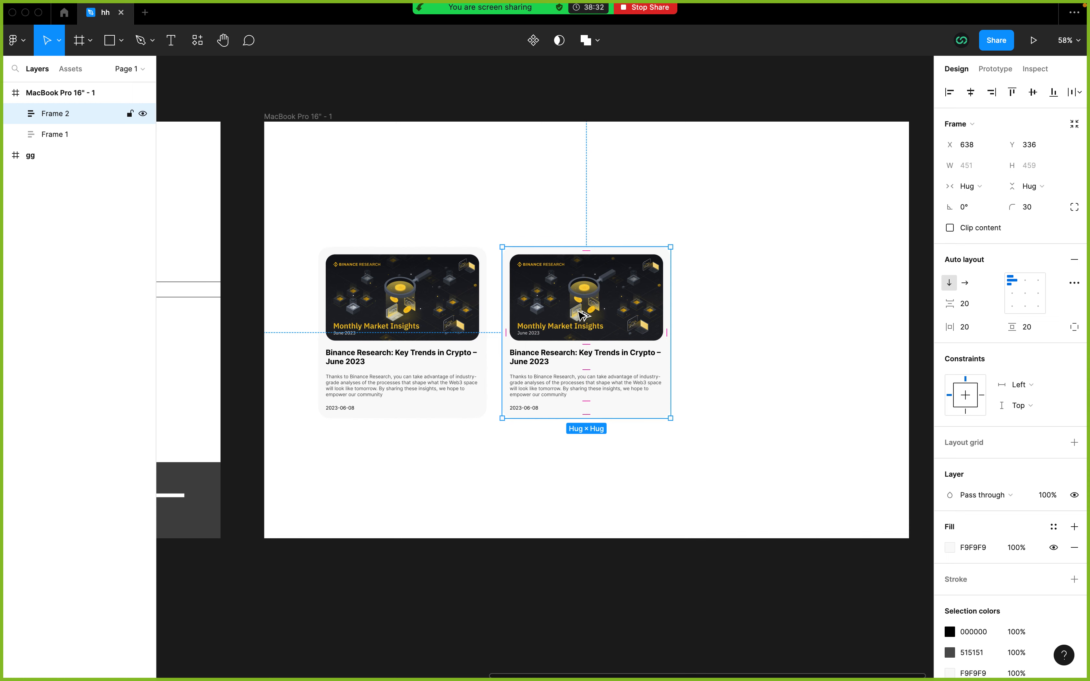
Step: Copy the second card to make a third one on its right, at about X 1131, Y 329
{"action": "left_click_drag", "start_coordinate": [582, 315], "coordinate": [760, 311]}
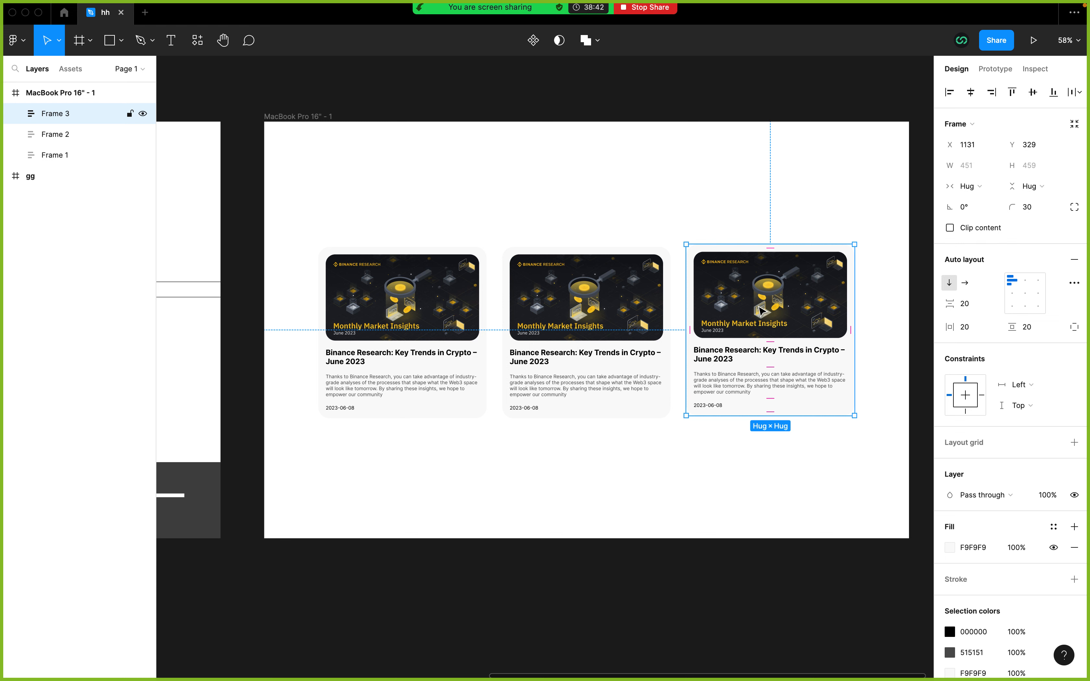
{"action": "scroll", "coordinate": [672, 320], "scroll_direction": "right", "scroll_amount": 2}
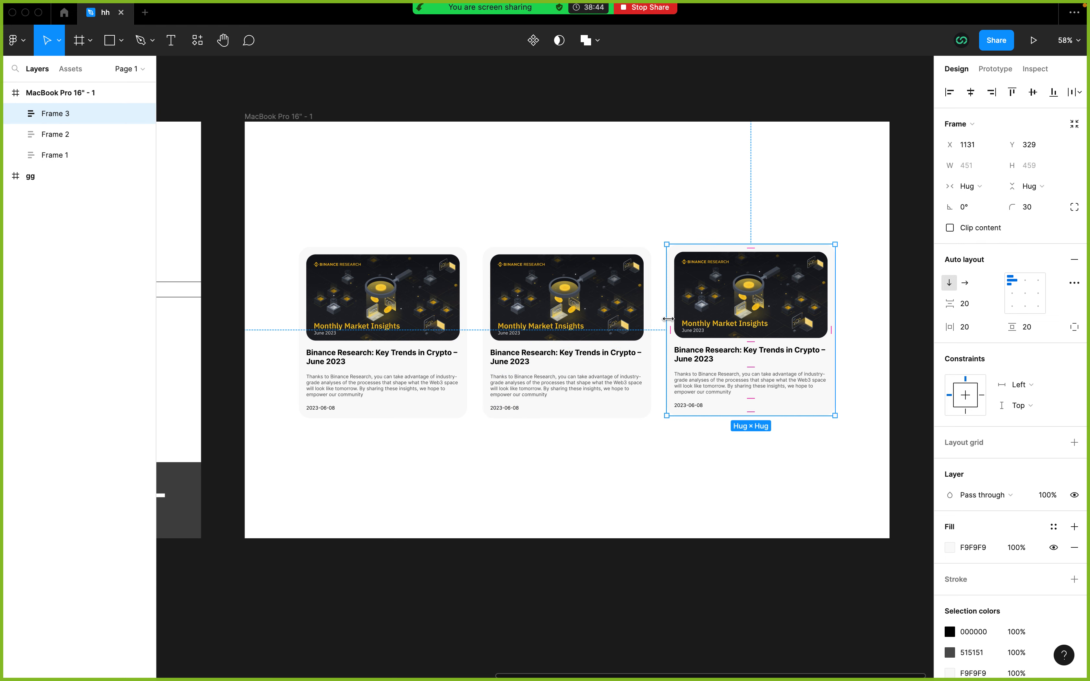
{"action": "left_click", "coordinate": [613, 499]}
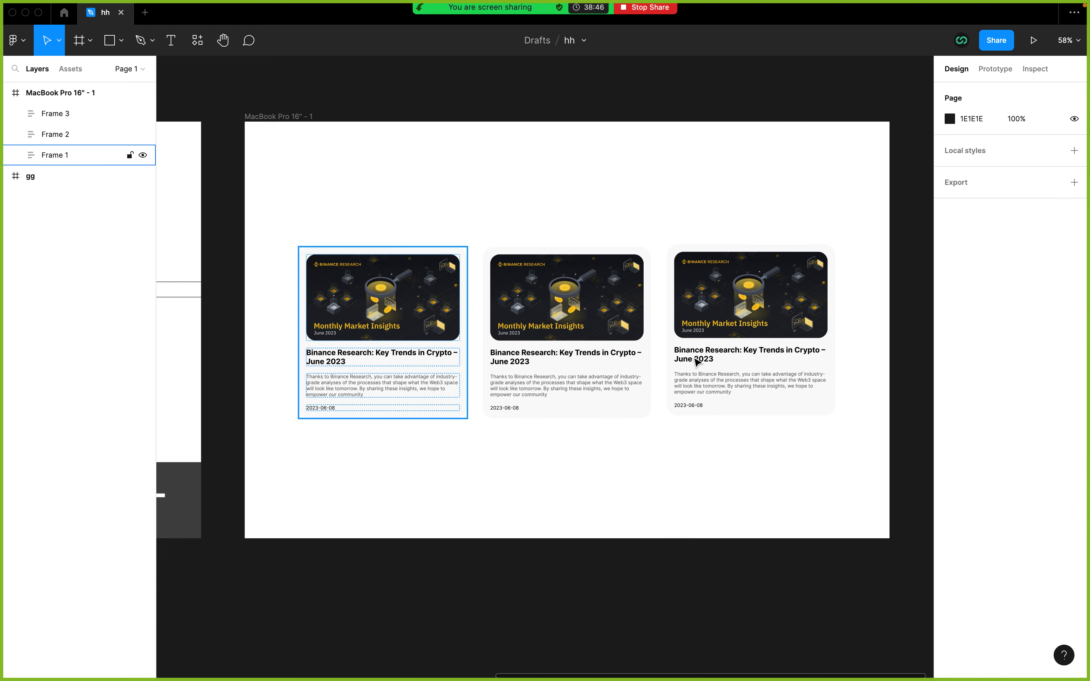
Step: Select all three cards and wrap them together in a horizontal auto layout frame
{"action": "left_click", "coordinate": [393, 468]}
{"action": "left_click_drag", "start_coordinate": [393, 468], "coordinate": [751, 300]}
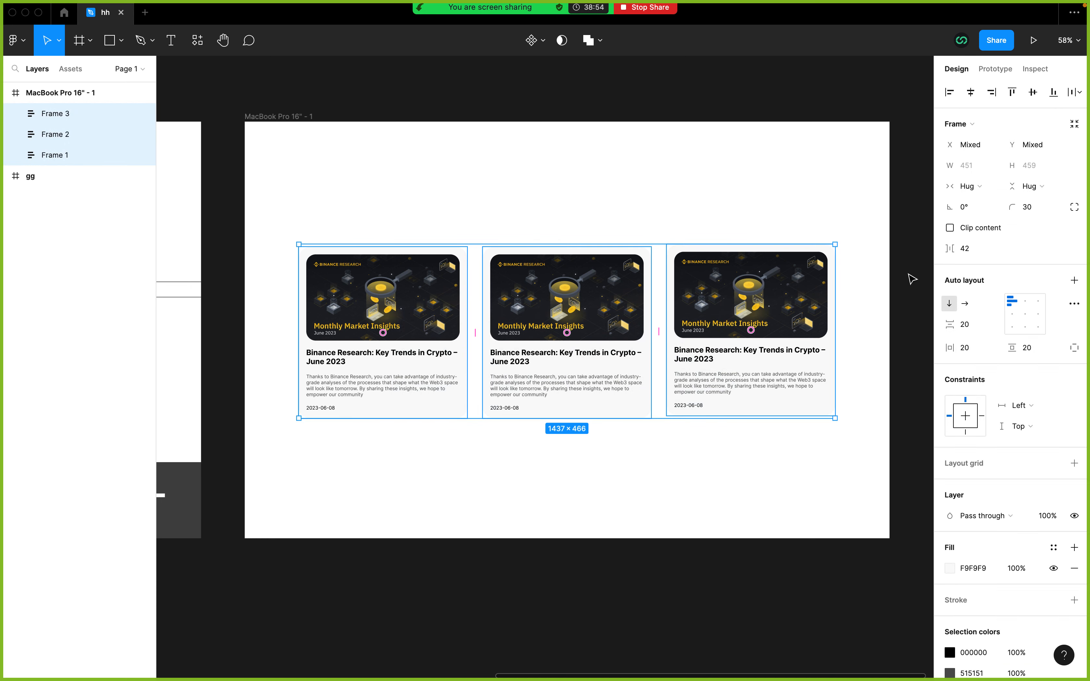
{"action": "left_click", "coordinate": [839, 446]}
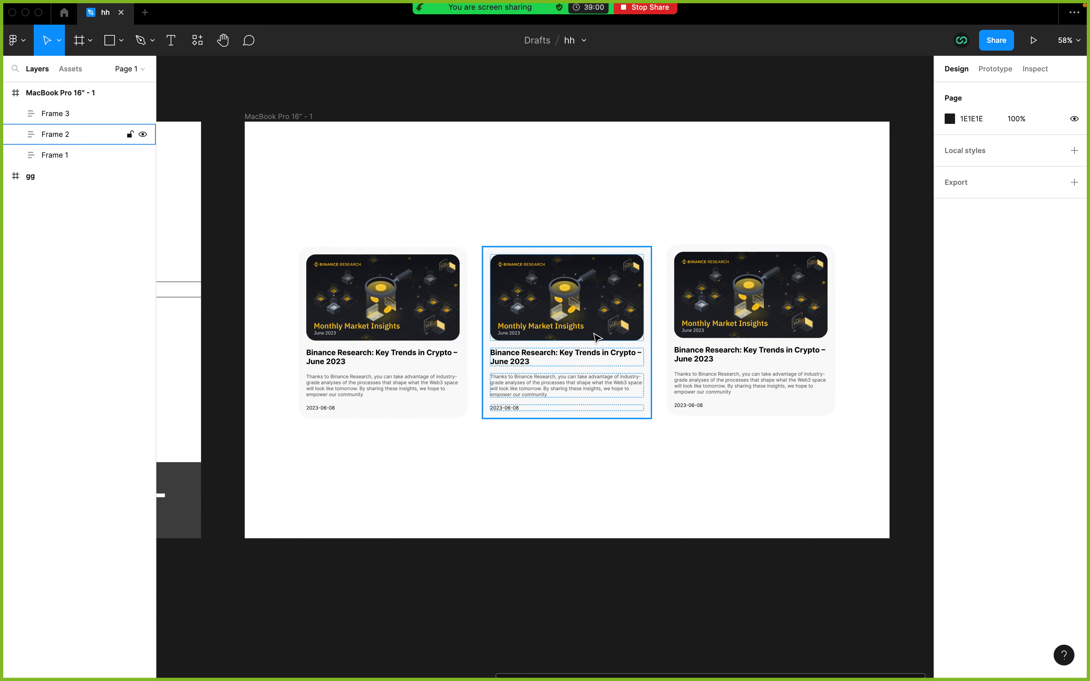
{"action": "left_click_drag", "start_coordinate": [380, 495], "coordinate": [749, 291]}
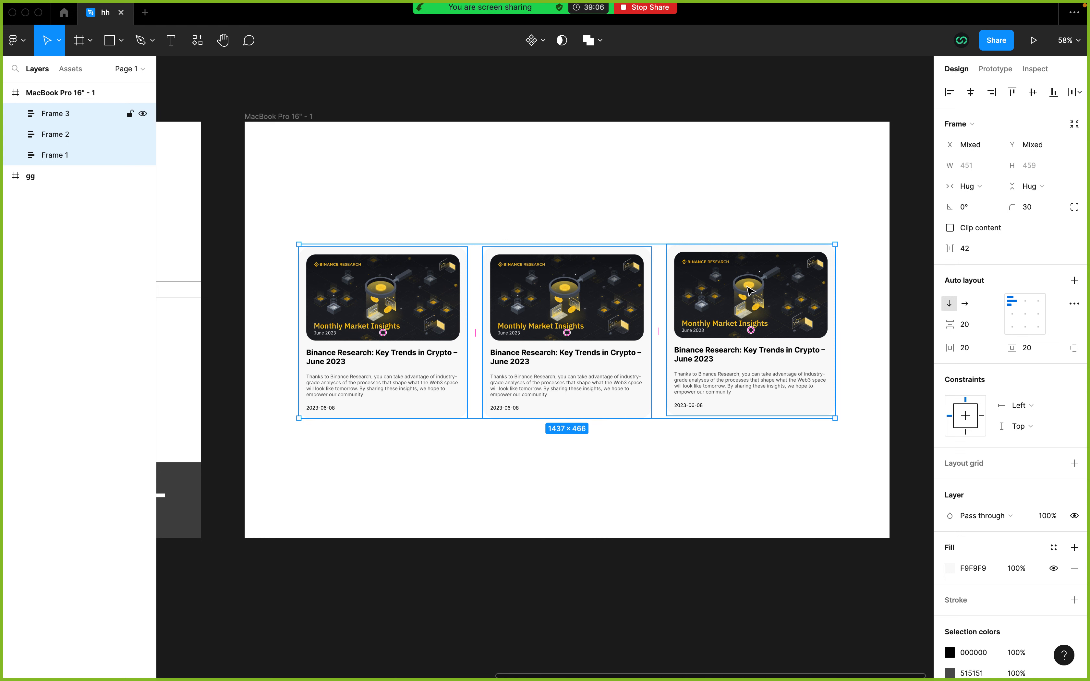
{"action": "key", "text": "shift+a"}
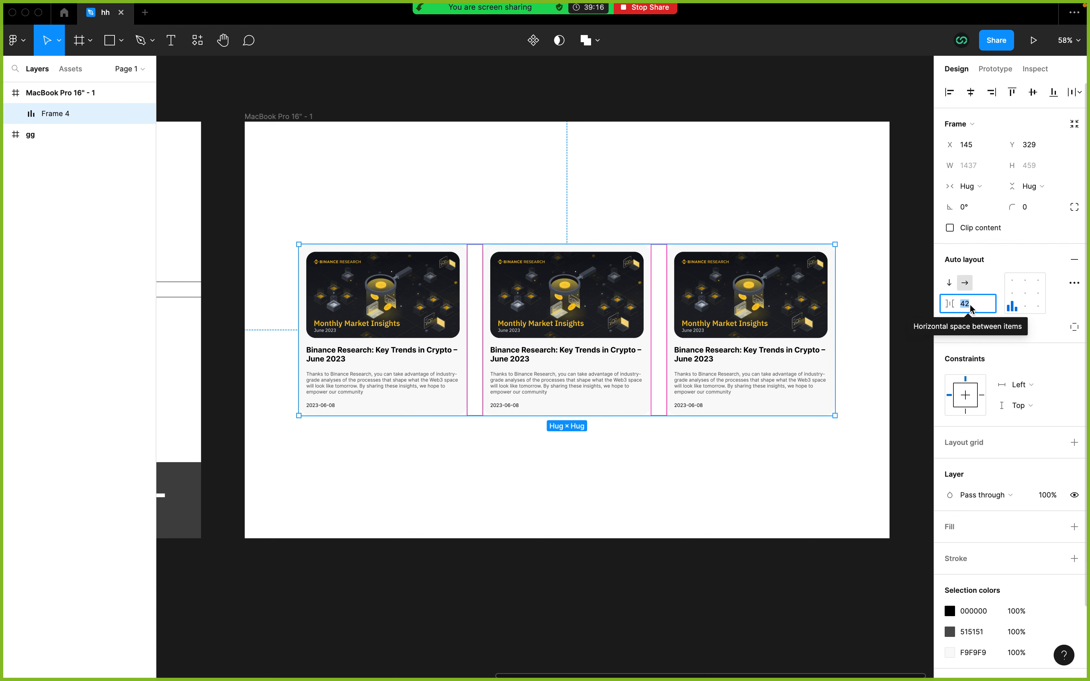
Step: Set the horizontal space between the three cards to 15
{"action": "type", "text": "15"}
{"action": "key", "text": "Return"}
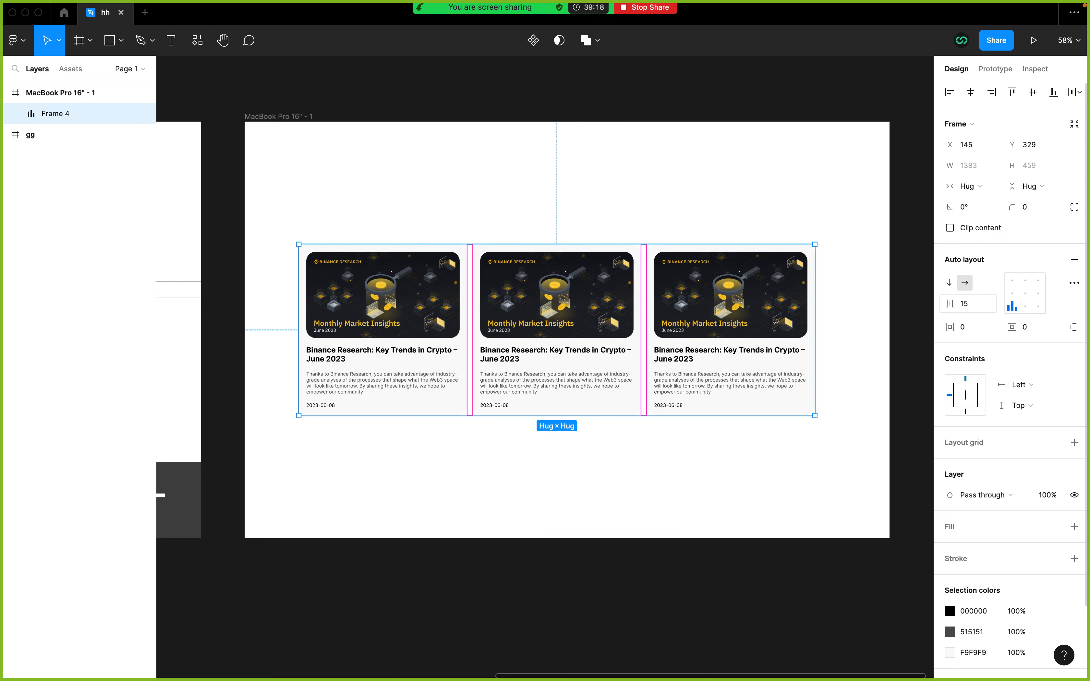
{"action": "left_click", "coordinate": [765, 482]}
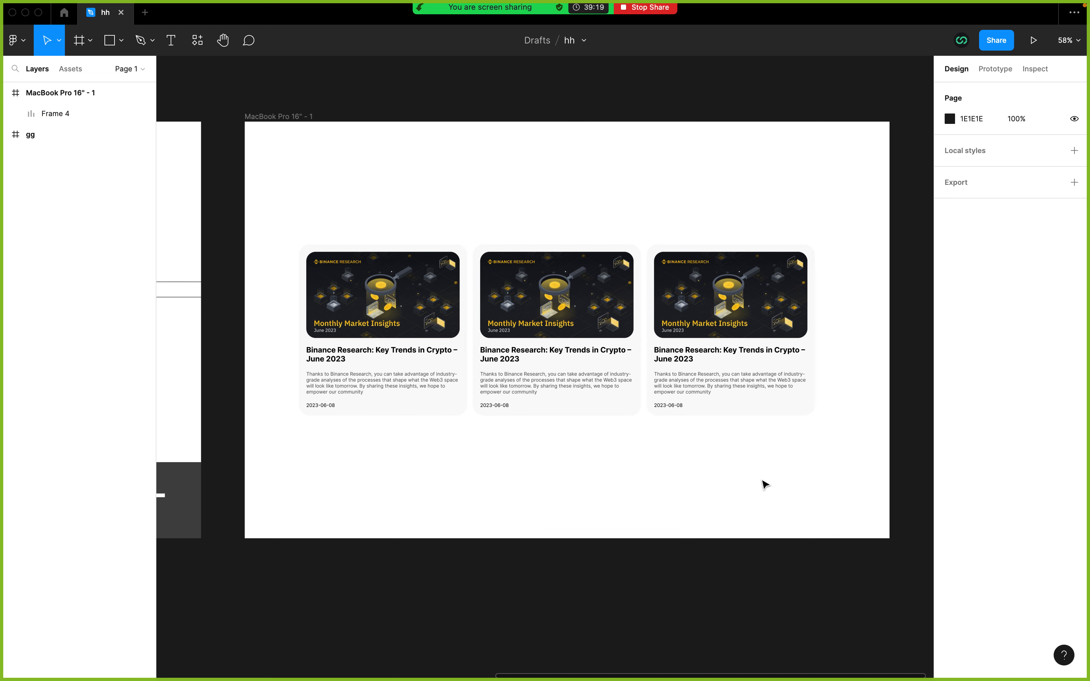
Step: Set the card row's horizontal spacing to 20 and center the row horizontally within the MacBook Pro 16" frame
{"action": "left_click", "coordinate": [601, 377]}
{"action": "left_click", "coordinate": [968, 304]}
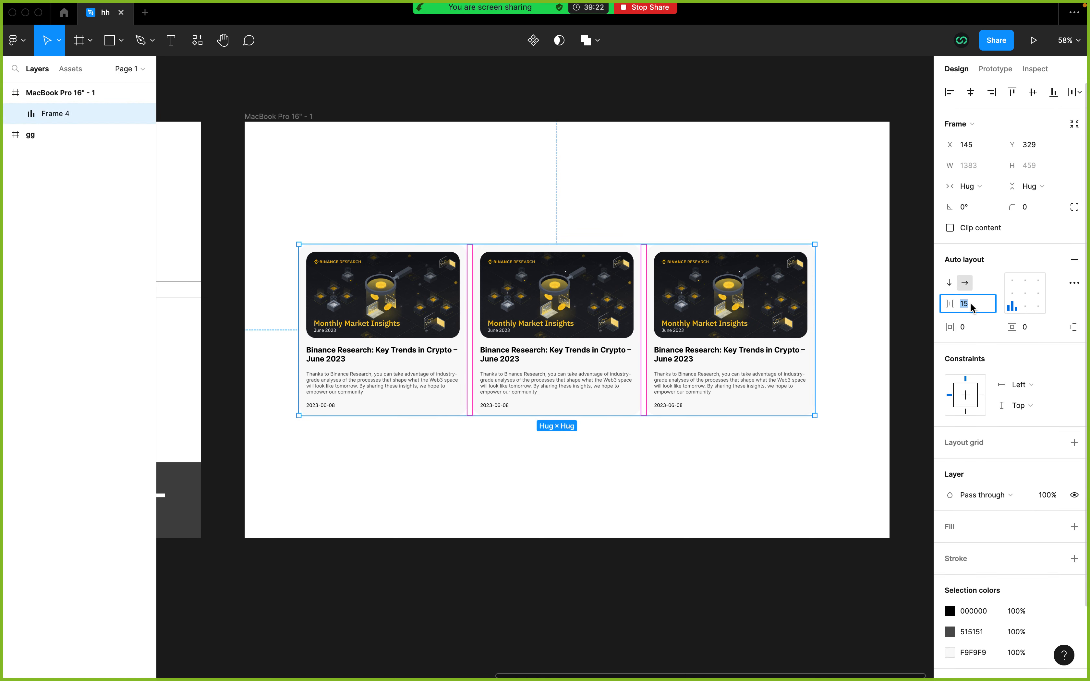
{"action": "type", "text": "20"}
{"action": "key", "text": "Return"}
{"action": "left_click", "coordinate": [678, 446]}
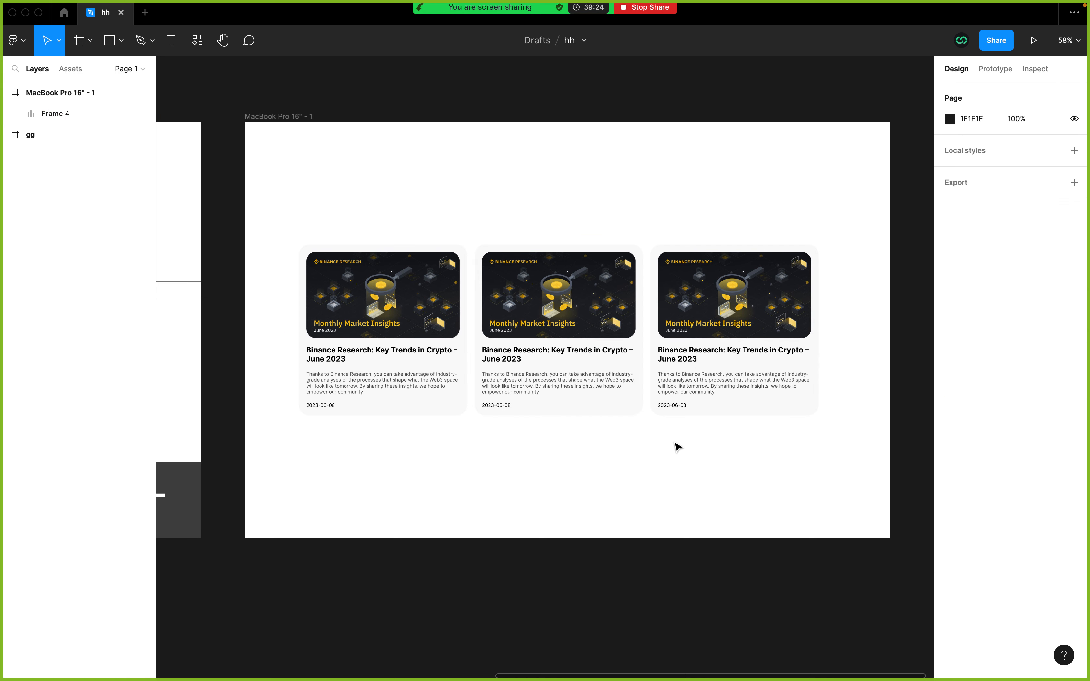
{"action": "left_click", "coordinate": [59, 116]}
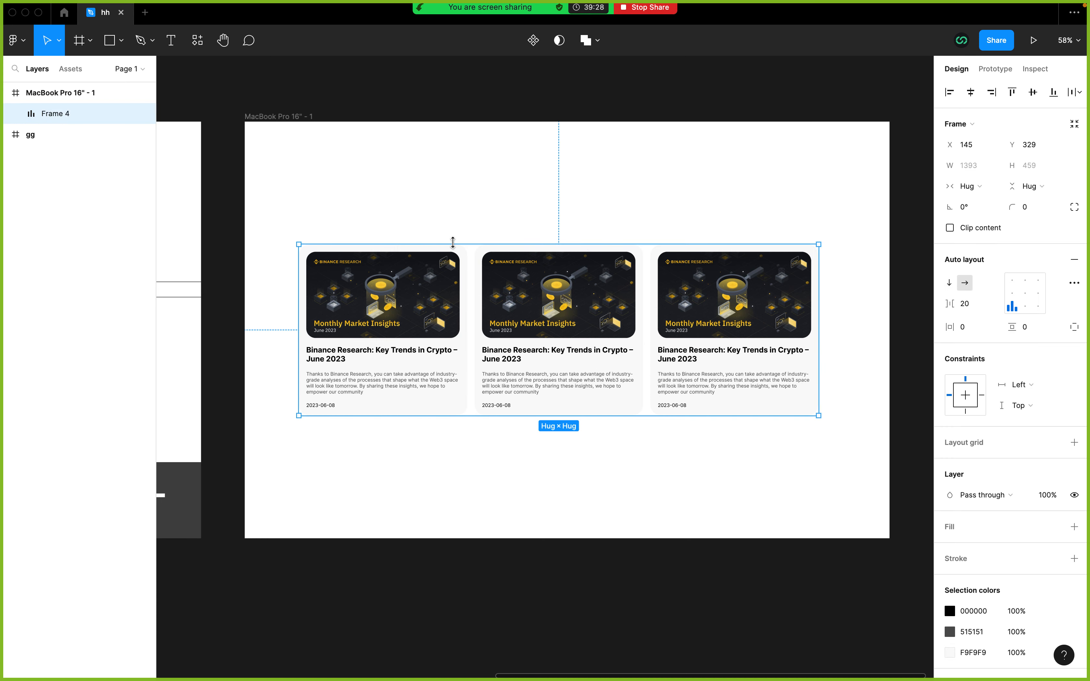
{"action": "left_click", "coordinate": [971, 92]}
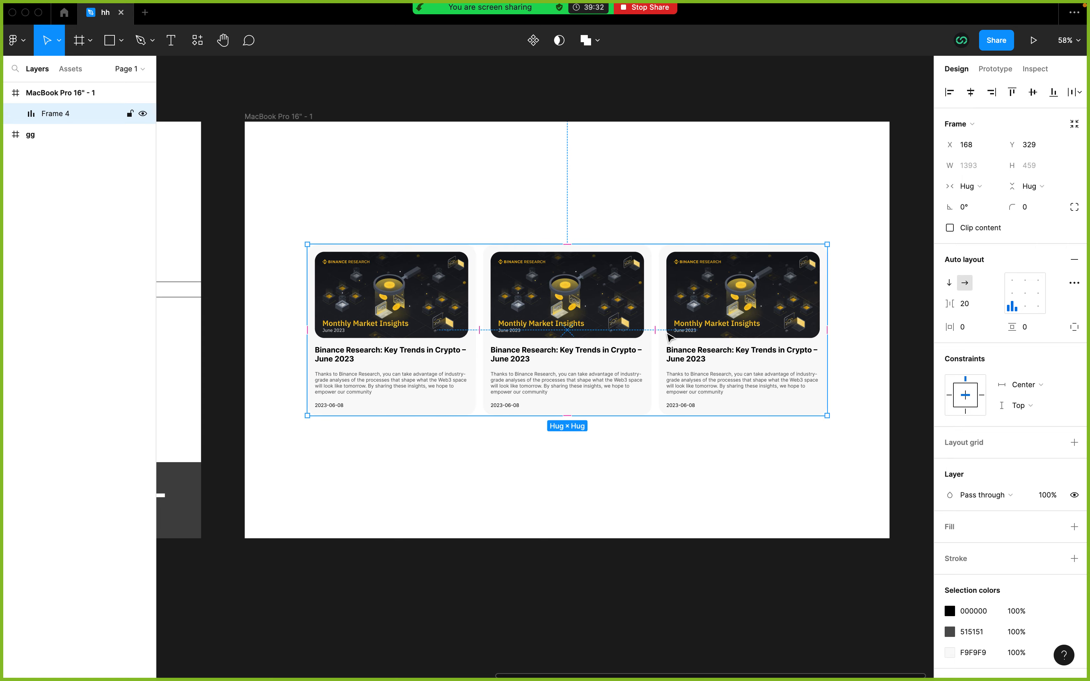
Step: Compare the three-card row with the article grid on the Binance blog page in the browser
{"action": "key", "text": "ctrl+Left"}
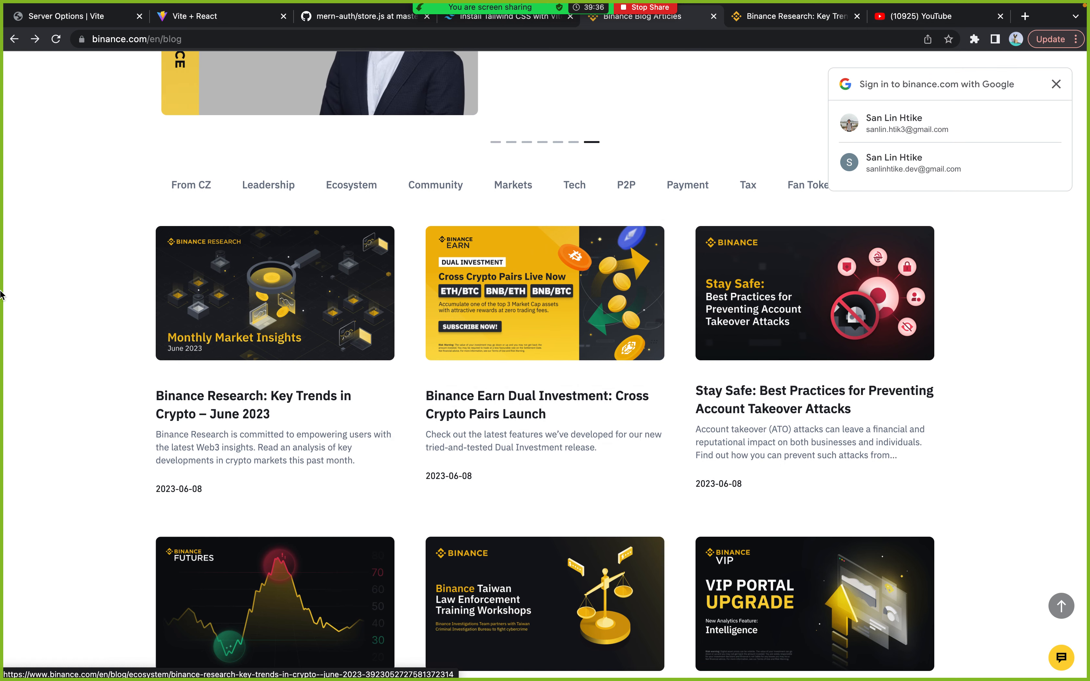
{"action": "key", "text": "ctrl+Right"}
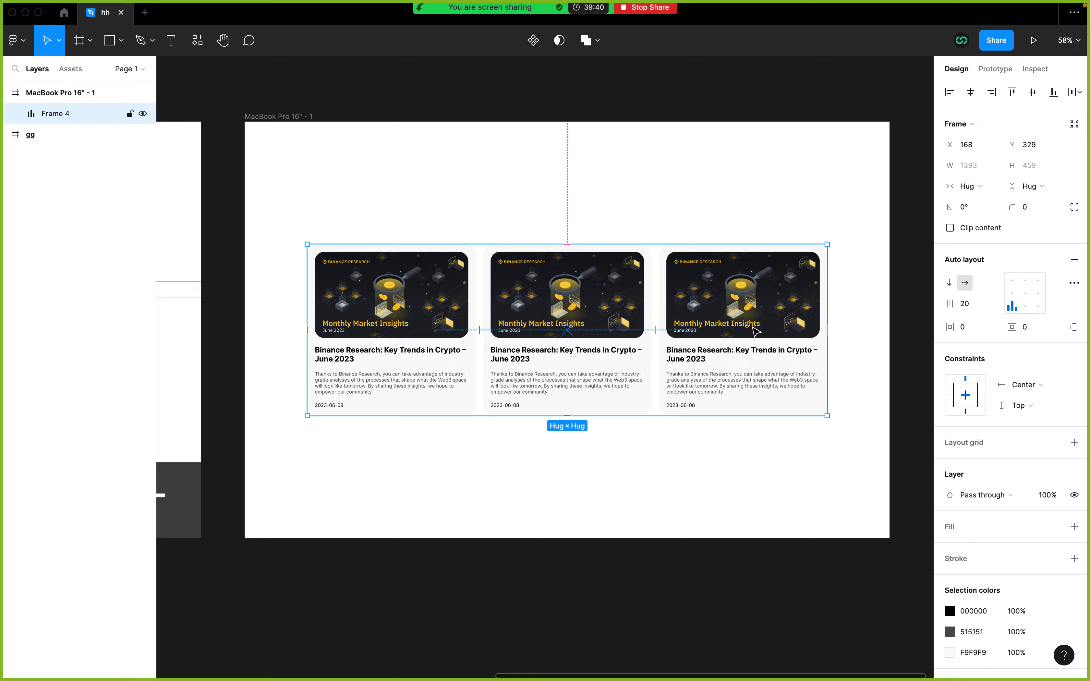
{"action": "scroll", "coordinate": [757, 332], "scroll_direction": "up", "scroll_amount": 3}
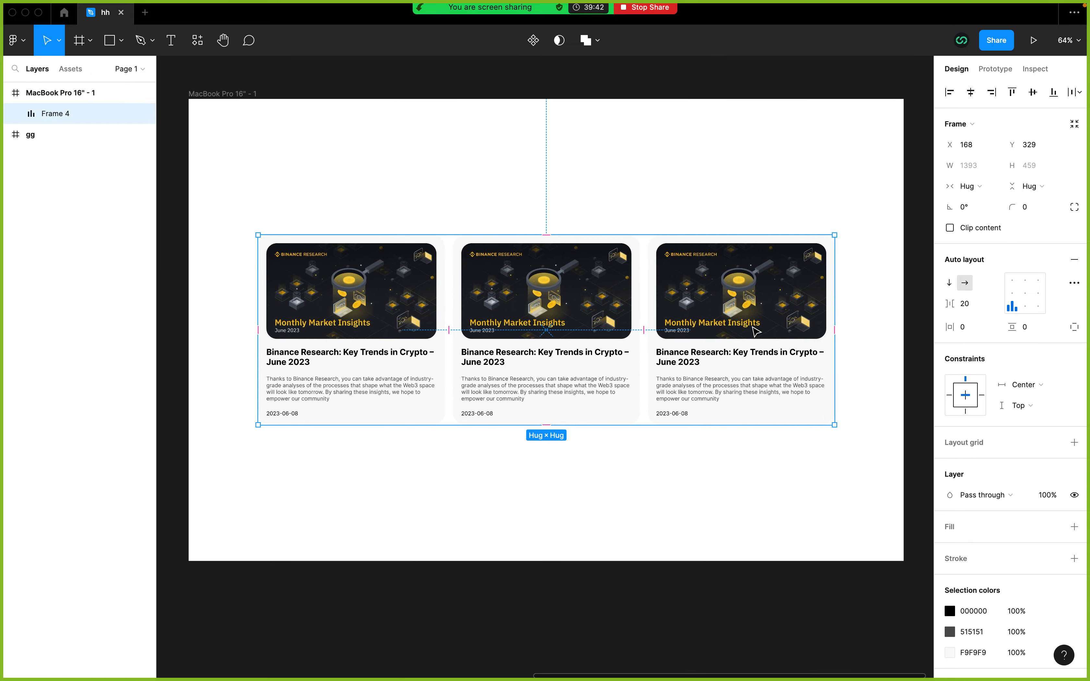
{"action": "key", "text": "ctrl+Left"}
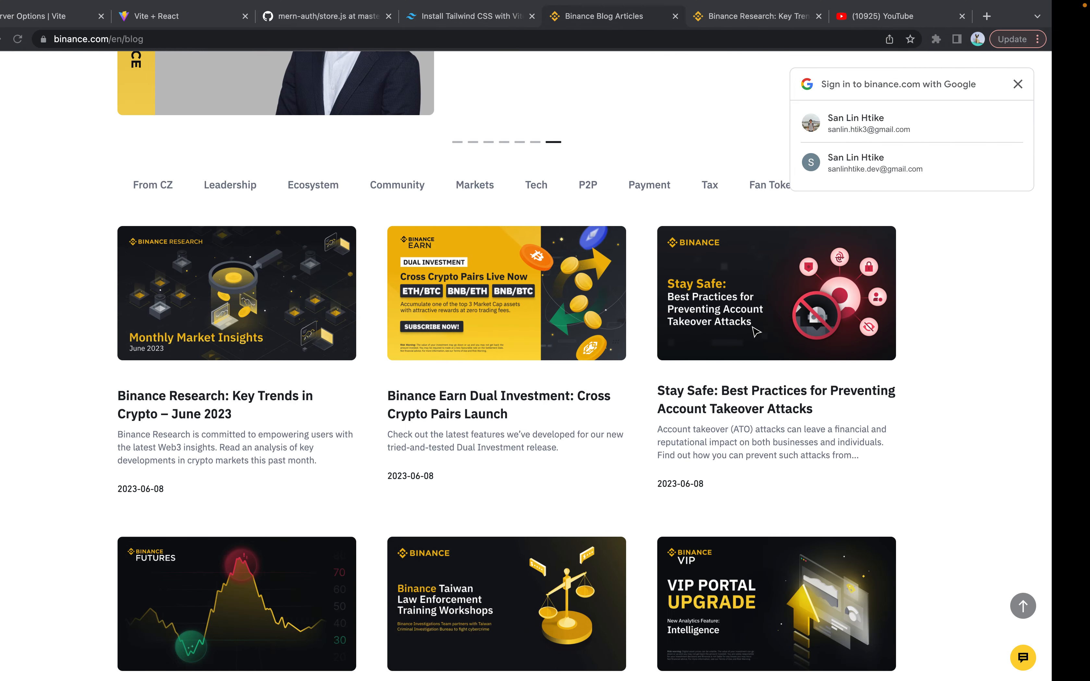
{"action": "key", "text": "ctrl+Right"}
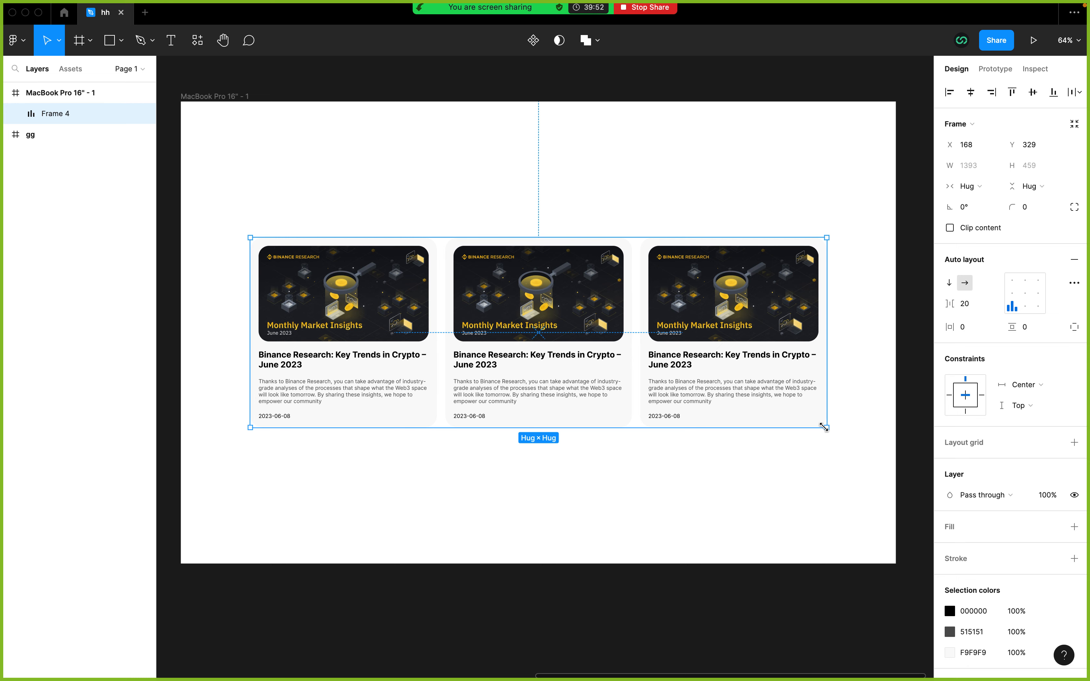
Step: Try resizing the card row to about 968 × 319 and the third card to about 333 × 339, undoing both resizes
{"action": "left_click_drag", "start_coordinate": [828, 428], "coordinate": [636, 368]}
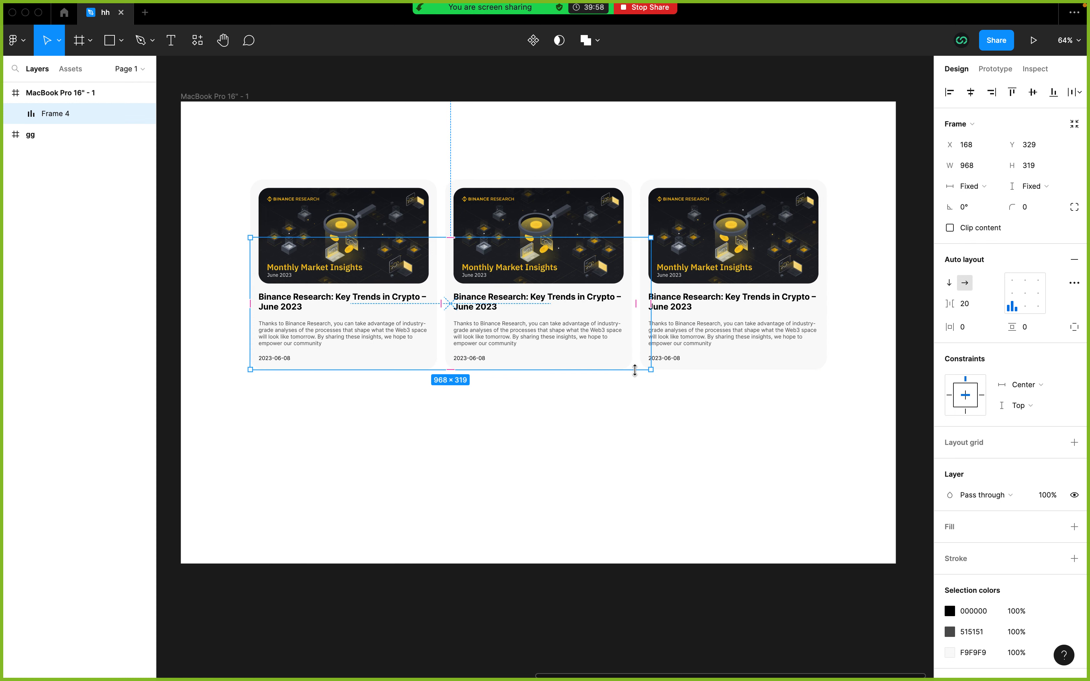
{"action": "key", "text": "super+z"}
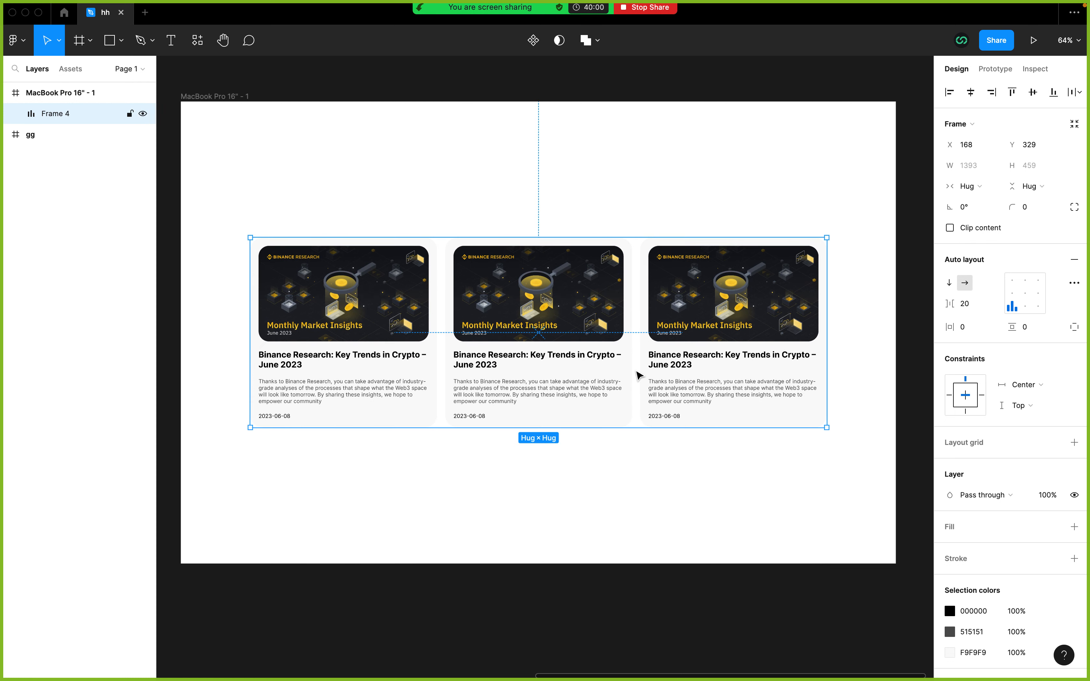
{"action": "left_click", "coordinate": [722, 385]}
{"action": "left_click_drag", "start_coordinate": [827, 428], "coordinate": [762, 377]}
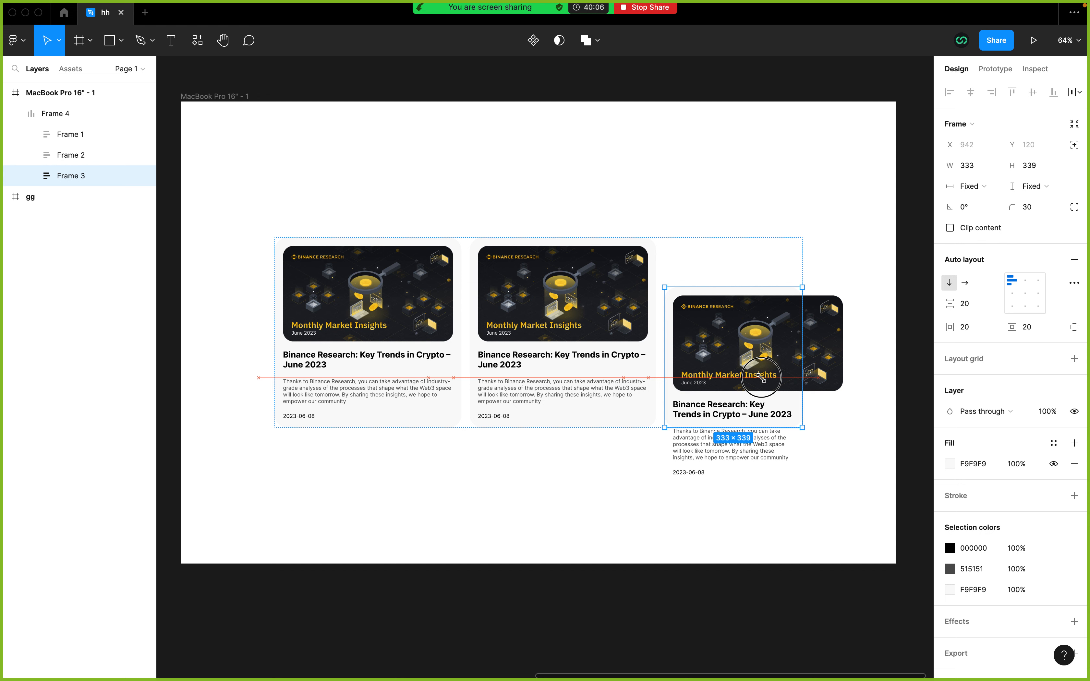
{"action": "left_click_drag", "start_coordinate": [761, 378], "coordinate": [761, 378]}
{"action": "key", "text": "super+z"}
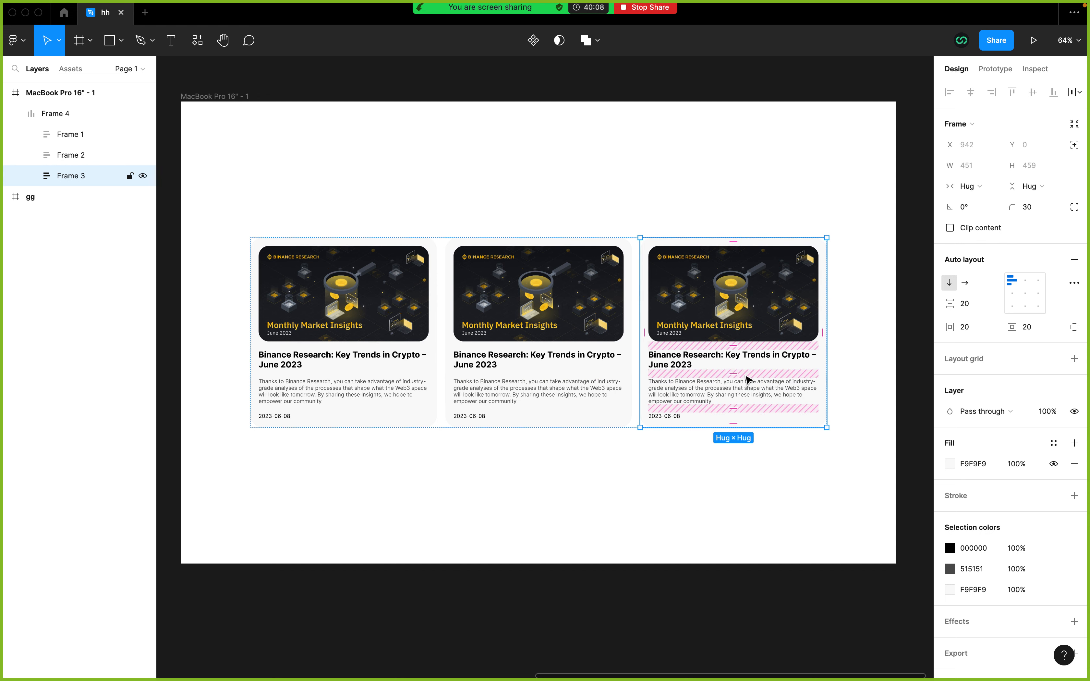
{"action": "left_click", "coordinate": [365, 332]}
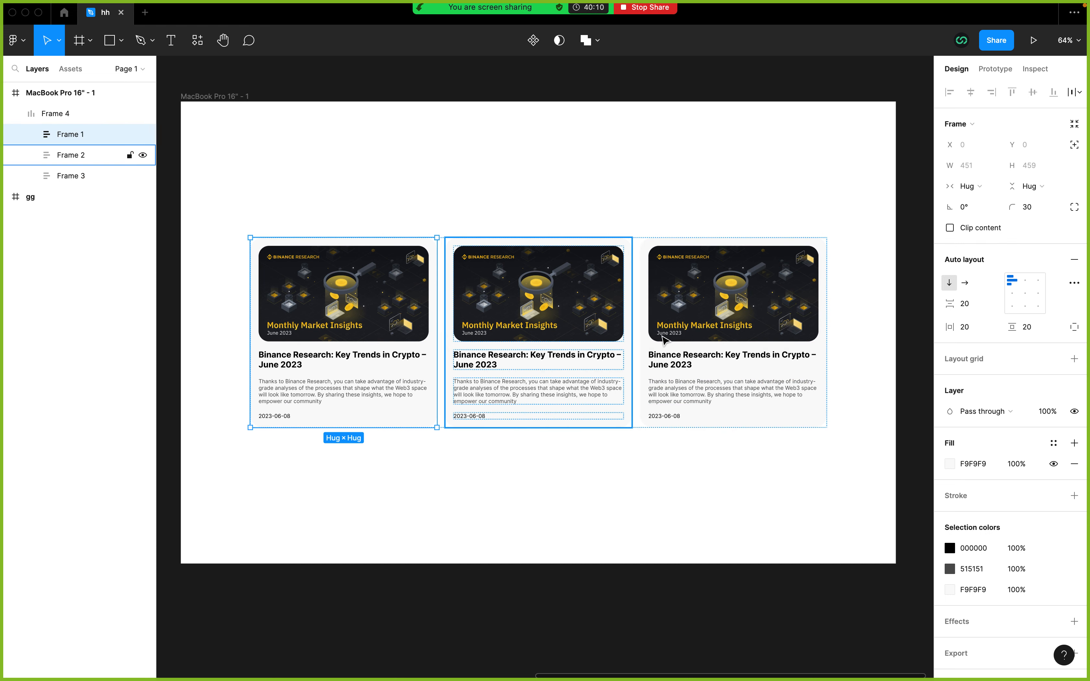
{"action": "left_click", "coordinate": [674, 341]}
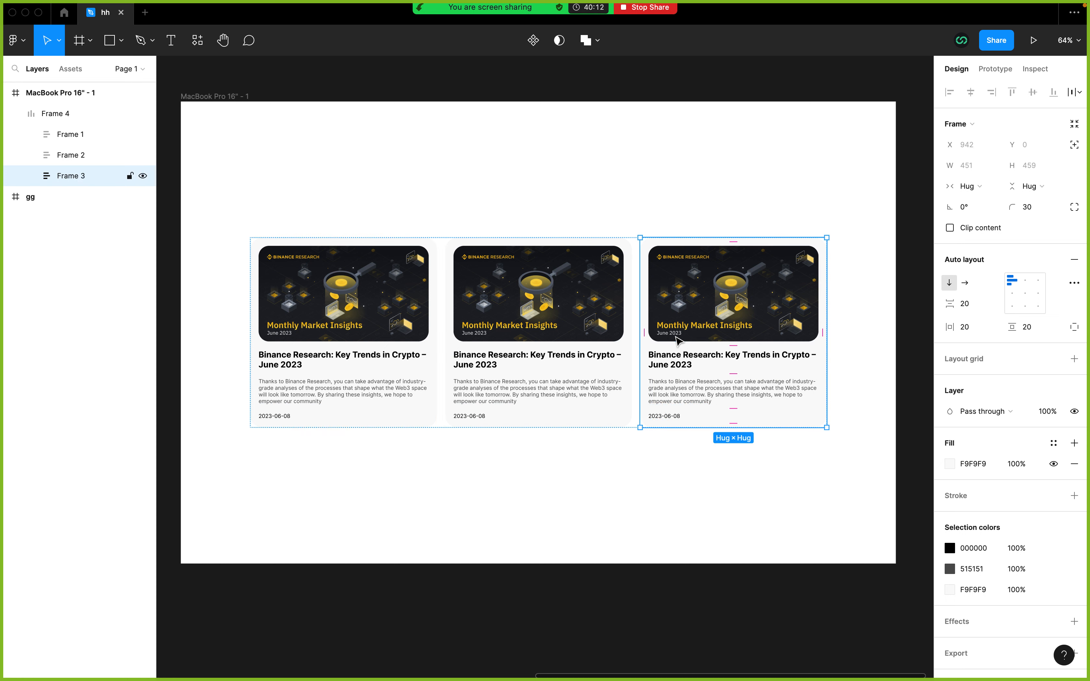
Step: Select the three-card row in the MacBook Pro 16" frame and activate the Scale tool
{"action": "left_click", "coordinate": [474, 485]}
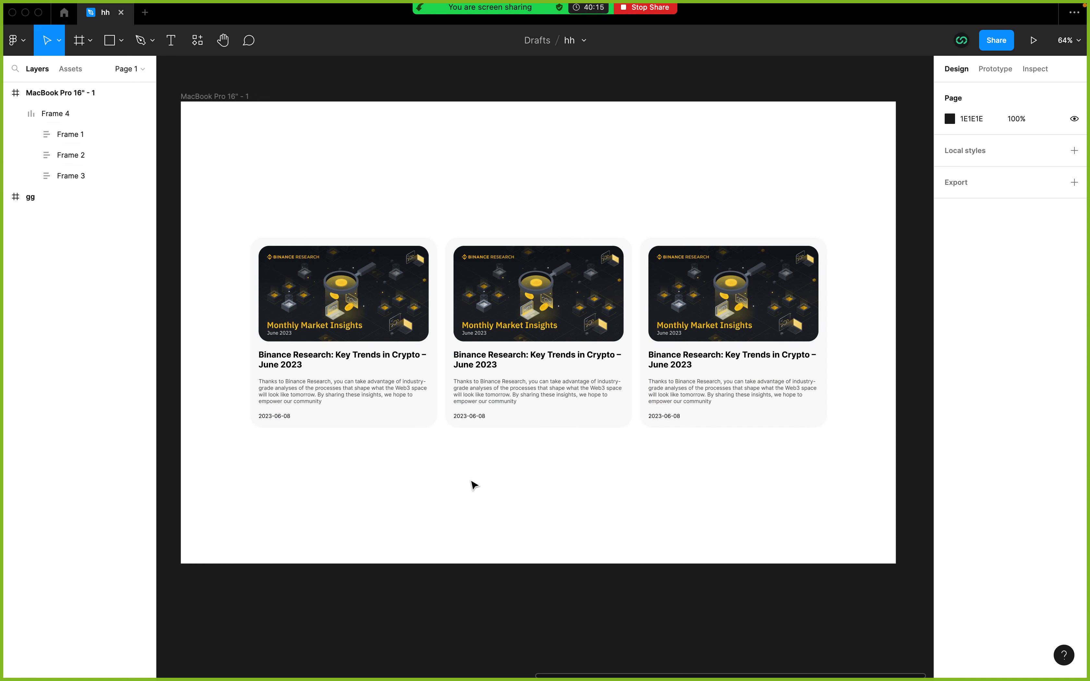
{"action": "left_click", "coordinate": [53, 113]}
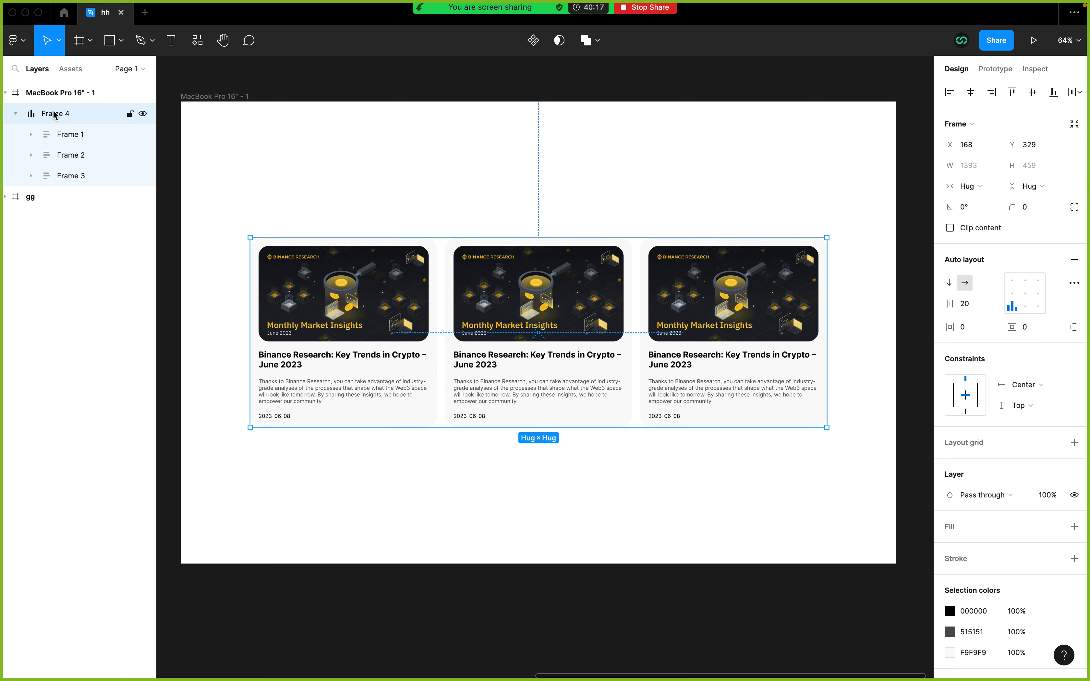
{"action": "left_click", "coordinate": [59, 47]}
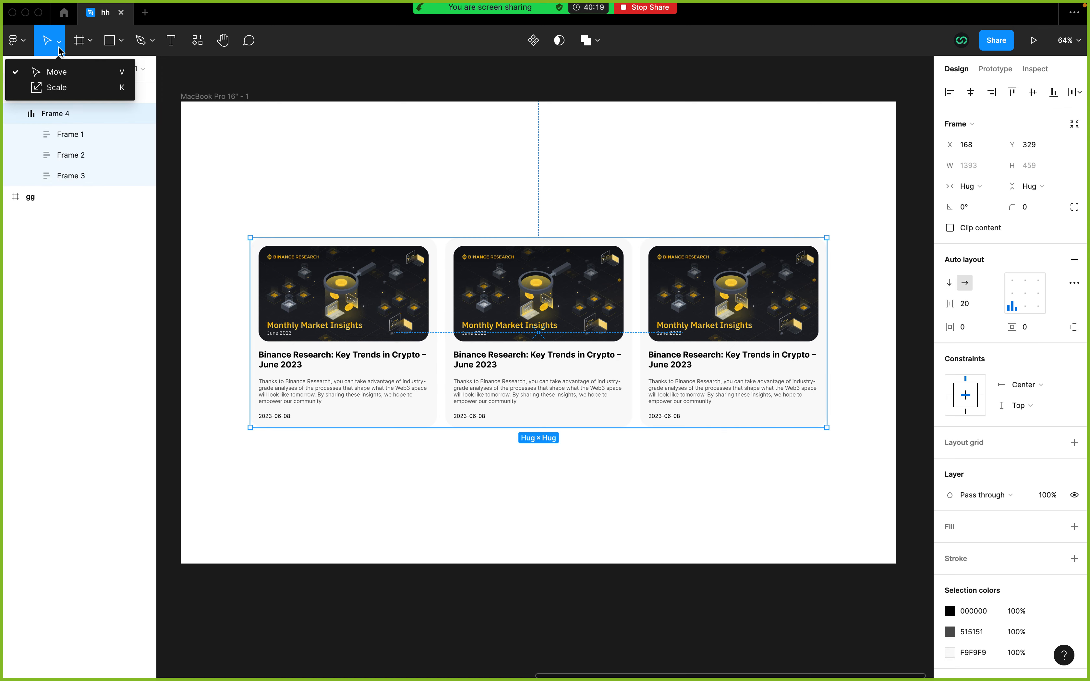
{"action": "left_click", "coordinate": [59, 88]}
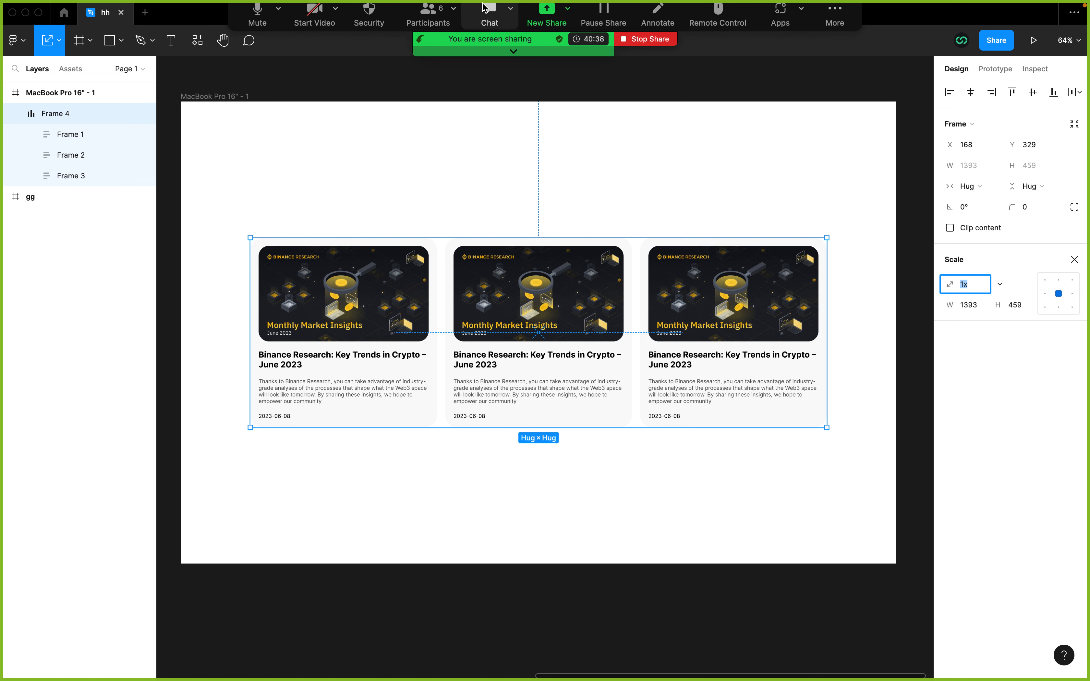
Step: Reduce the meeting's video strip to a single speaker thumbnail and move it away from the canvas content
{"action": "left_click", "coordinate": [326, 23]}
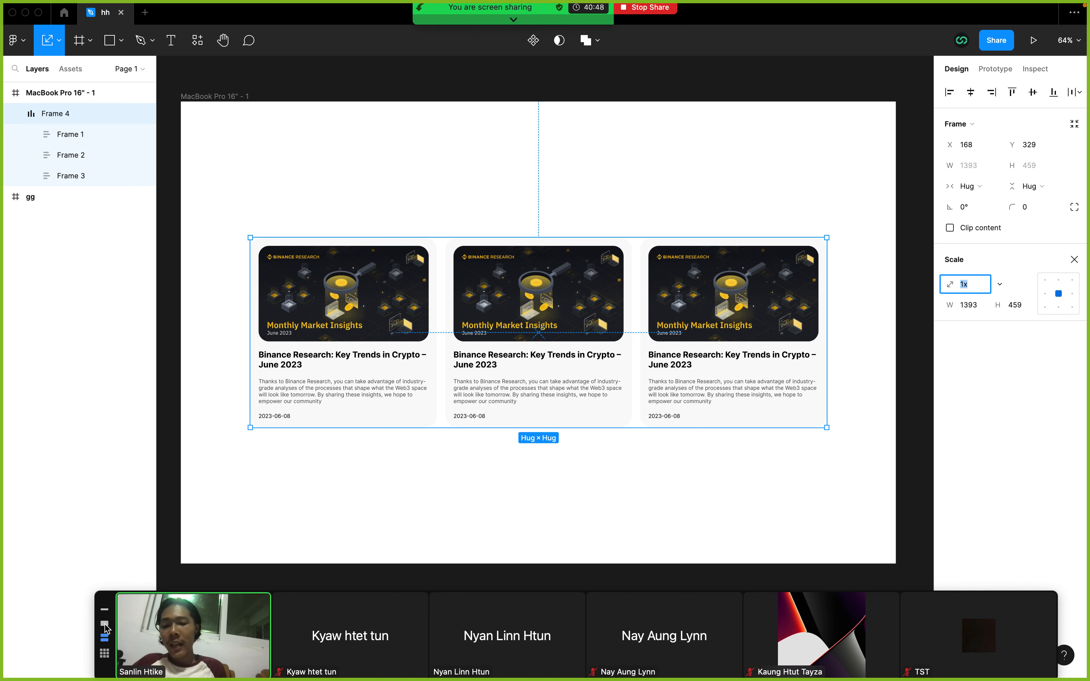
{"action": "left_click", "coordinate": [107, 629]}
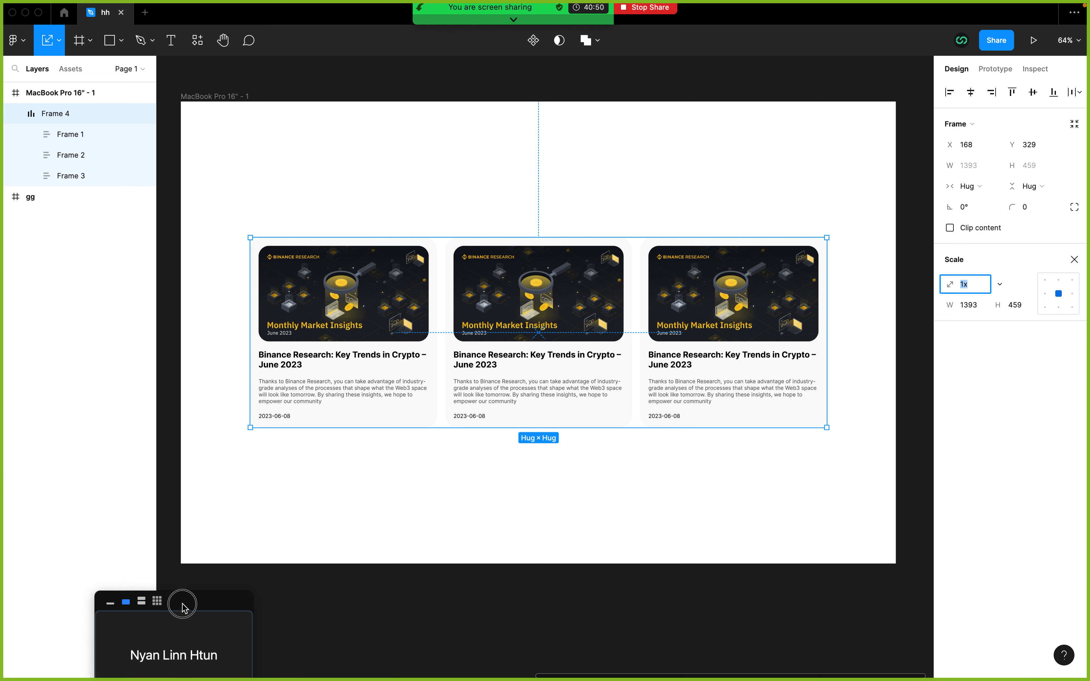
{"action": "left_click_drag", "start_coordinate": [182, 603], "coordinate": [100, 577]}
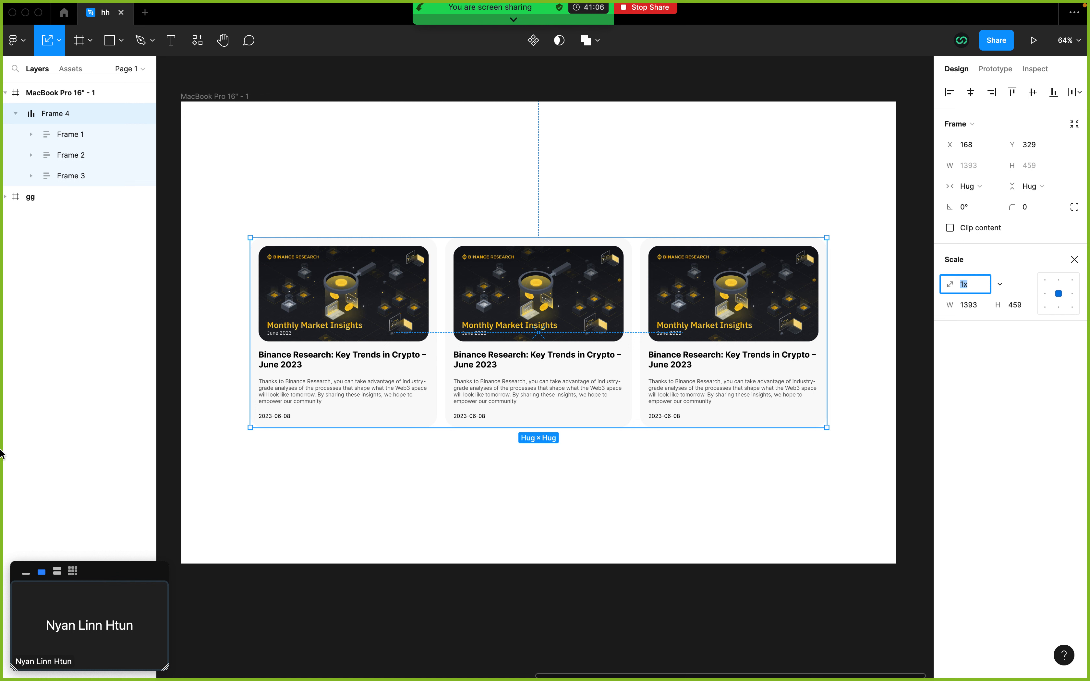
Step: Scale the card row proportionally down to about 1226 × 403 and center it horizontally in the MacBook Pro 16" frame
{"action": "double_click", "coordinate": [57, 48]}
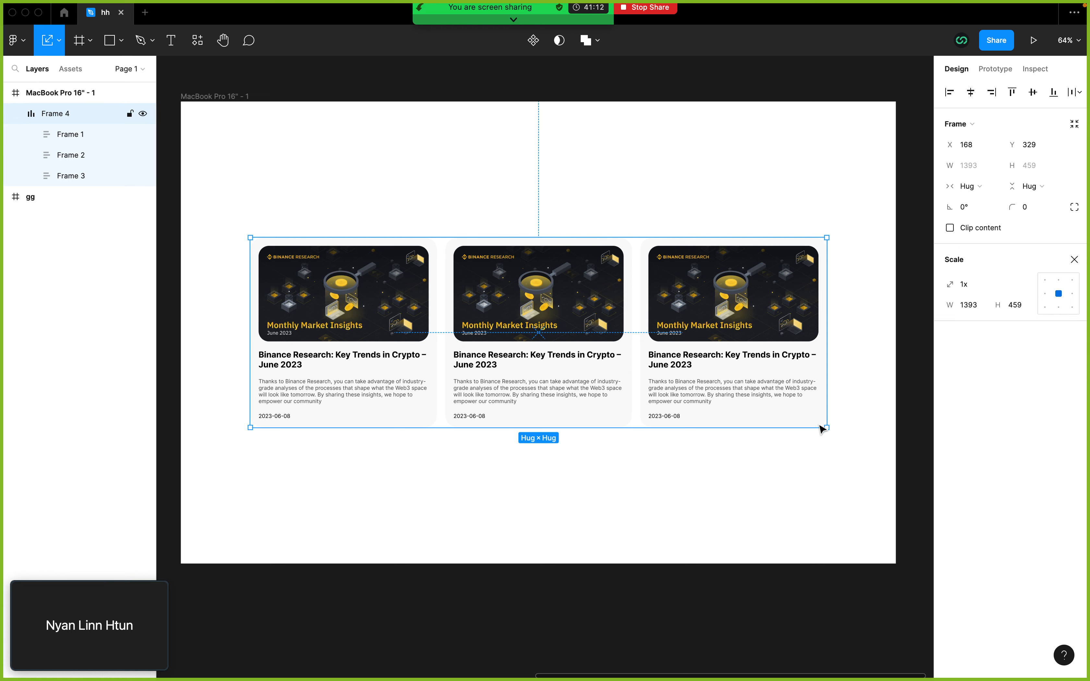
{"action": "left_click_drag", "start_coordinate": [827, 427], "coordinate": [758, 405]}
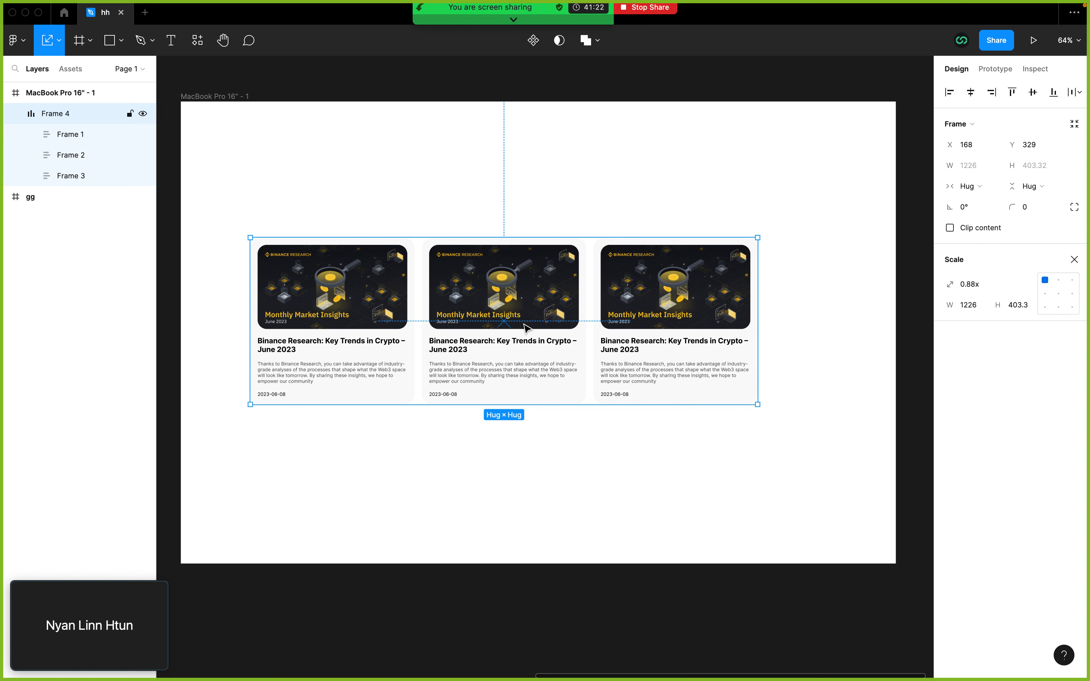
{"action": "left_click", "coordinate": [499, 309]}
{"action": "left_click", "coordinate": [970, 93]}
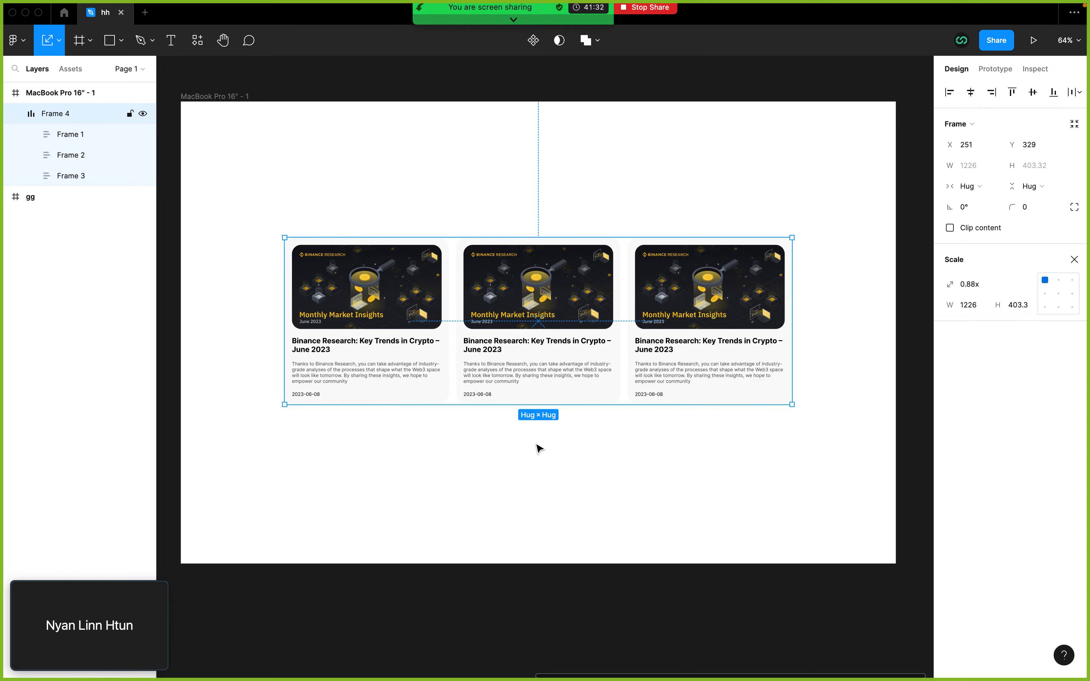
{"action": "left_click", "coordinate": [560, 451]}
Step: Compare the scaled card row with the article cards on the Binance blog page in the browser
{"action": "key", "text": "ctrl+Left"}
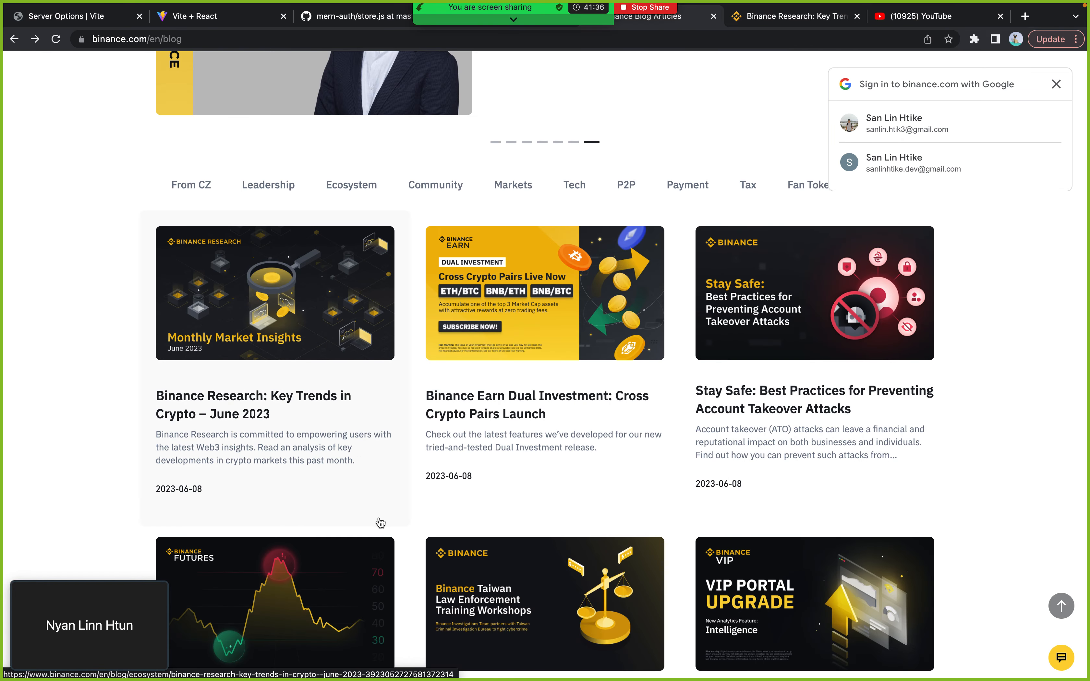
{"action": "key", "text": "ctrl+Right"}
{"action": "left_click", "coordinate": [456, 391]}
{"action": "key", "text": "ctrl+Left"}
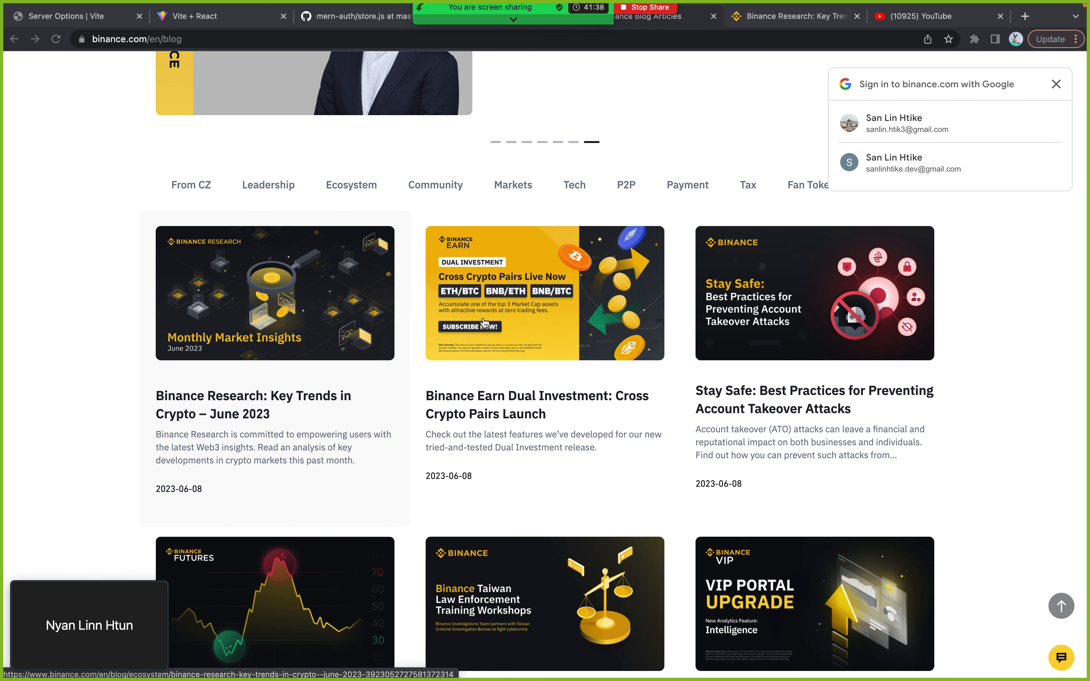
{"action": "key", "text": "ctrl+Right"}
{"action": "left_click", "coordinate": [547, 310]}
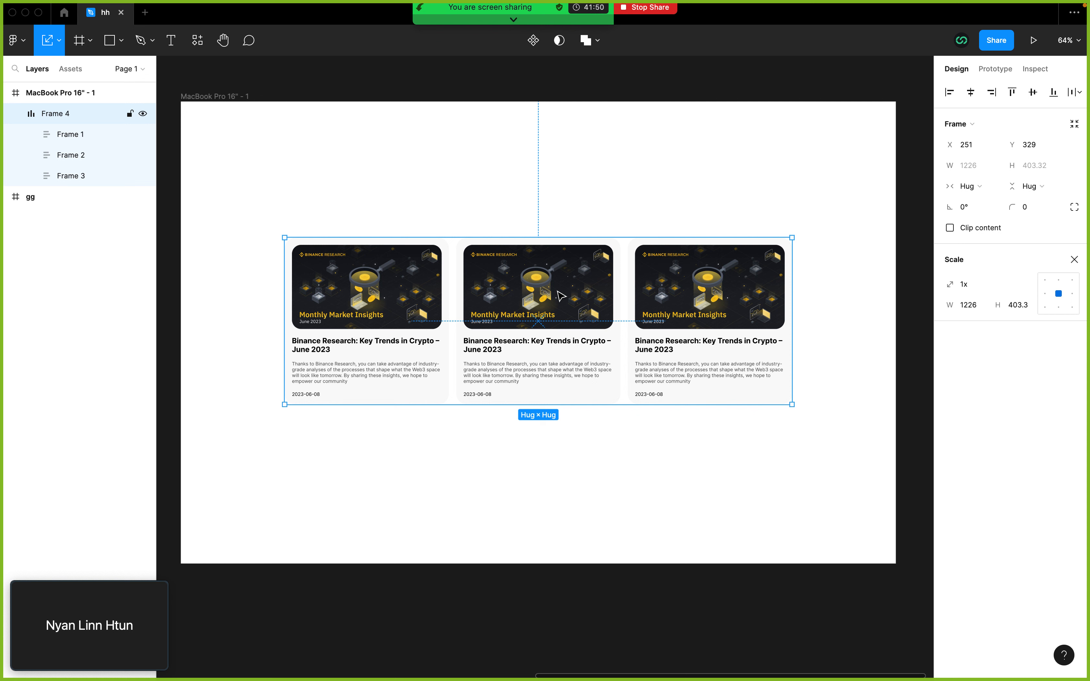
Step: Try duplicating the card row and moving the copy below the original, undoing both attempts
{"action": "left_click", "coordinate": [14, 114]}
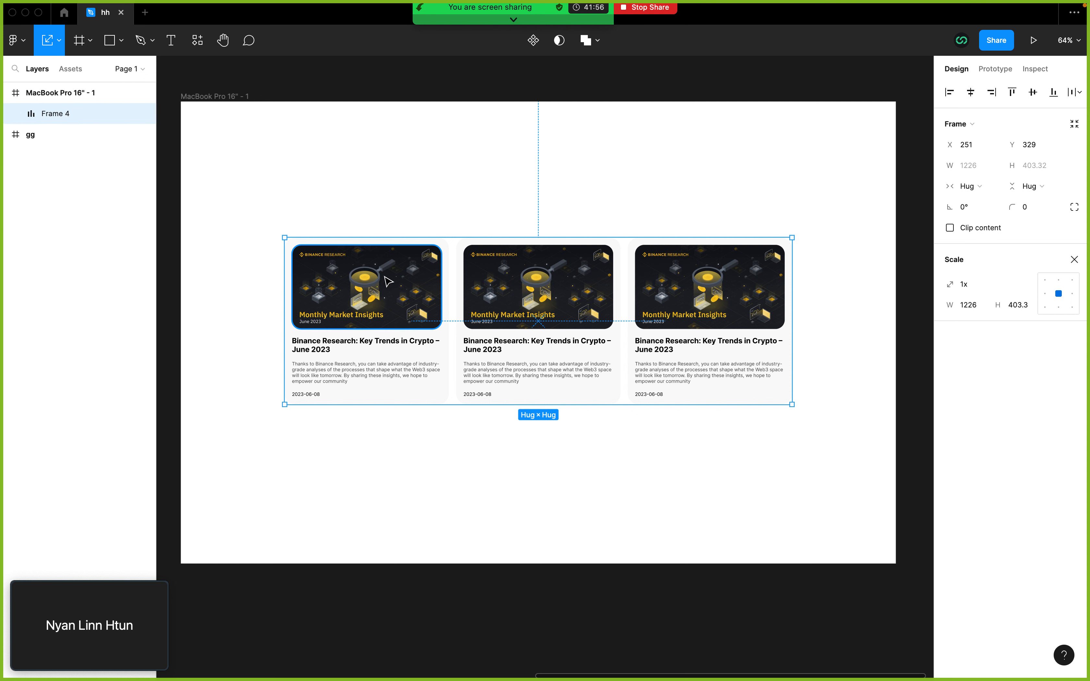
{"action": "key", "text": "super+d"}
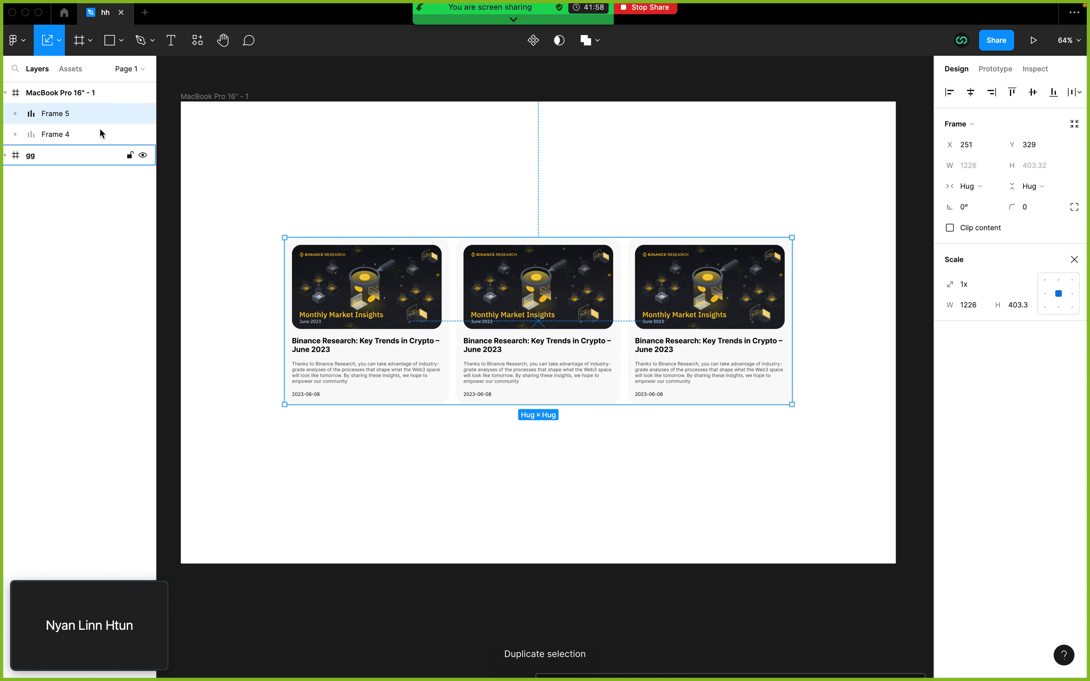
{"action": "left_click", "coordinate": [479, 287]}
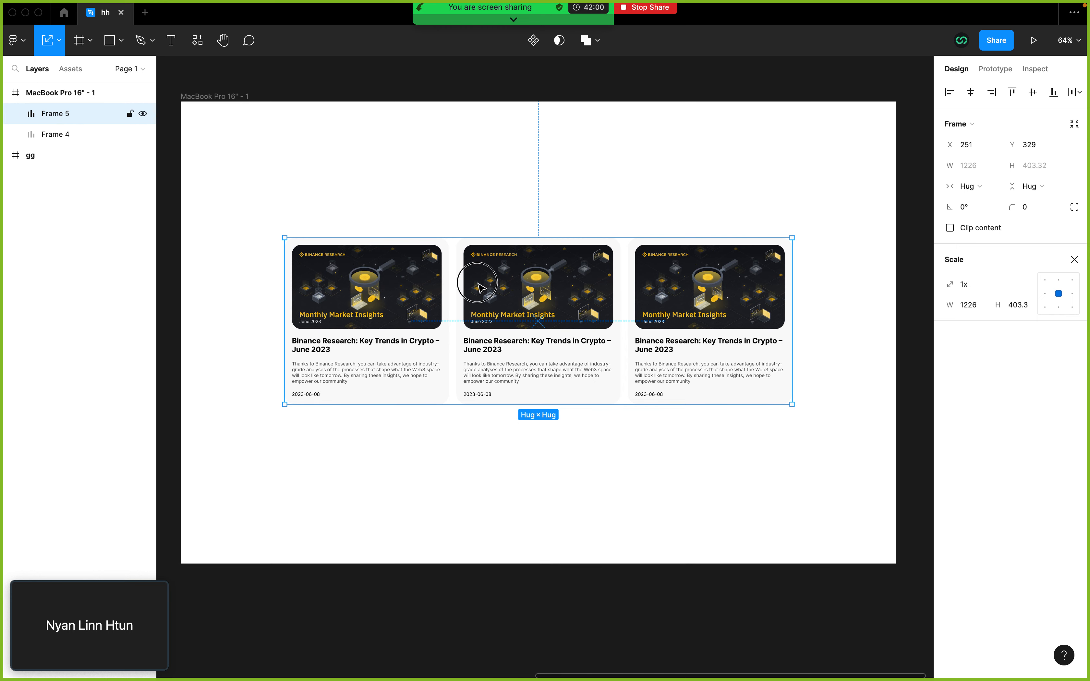
{"action": "left_click_drag", "start_coordinate": [479, 286], "coordinate": [468, 358]}
{"action": "left_click_drag", "start_coordinate": [467, 354], "coordinate": [467, 353]}
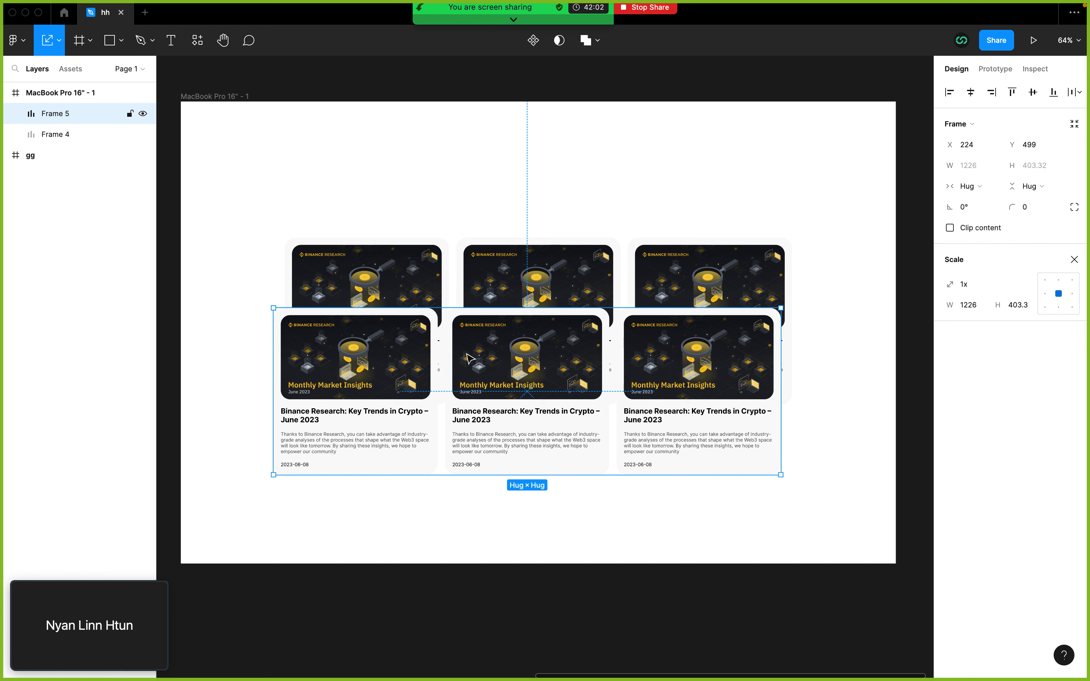
{"action": "key", "text": "super+z"}
{"action": "key", "text": "super+z"}
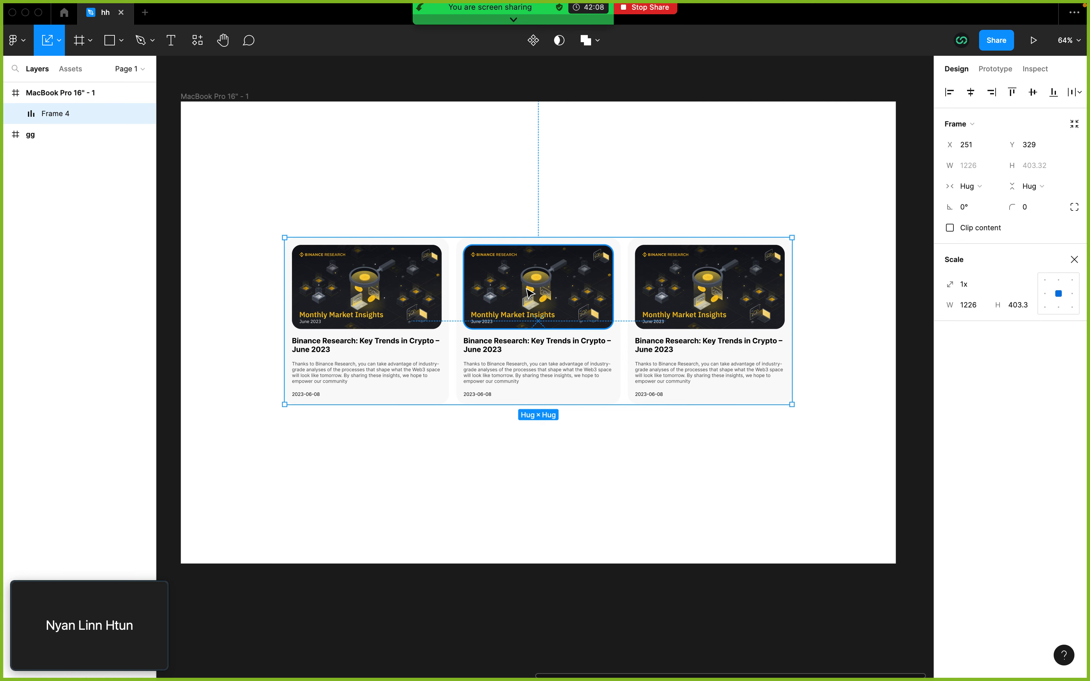
{"action": "key", "text": "super+d"}
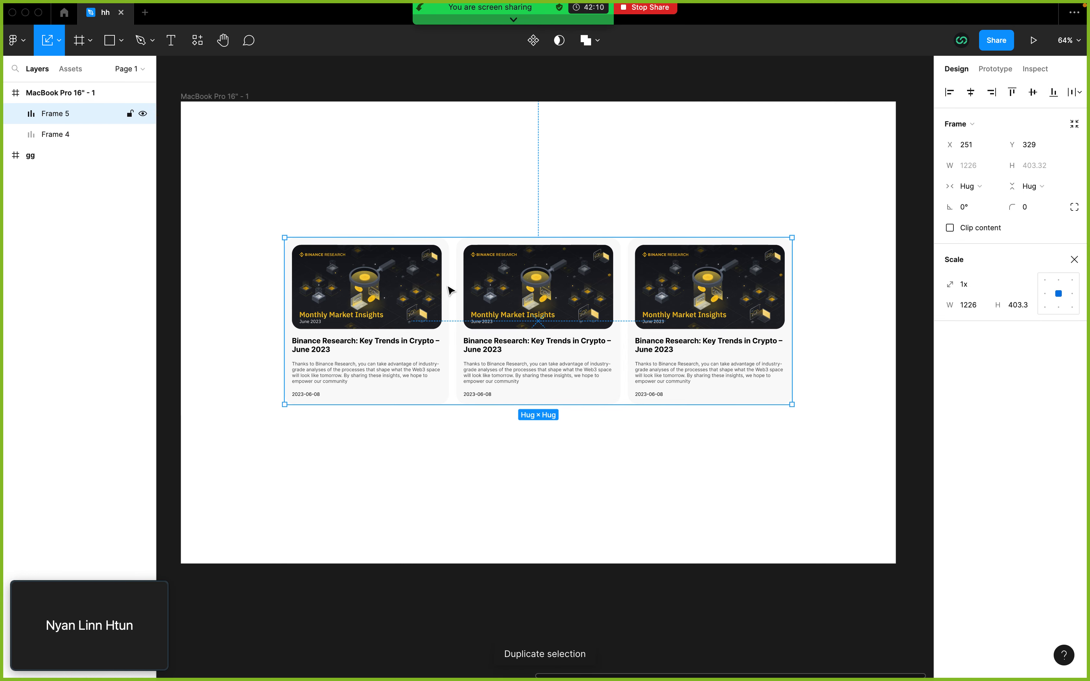
{"action": "left_click_drag", "start_coordinate": [531, 307], "coordinate": [533, 441]}
{"action": "key", "text": "super+z"}
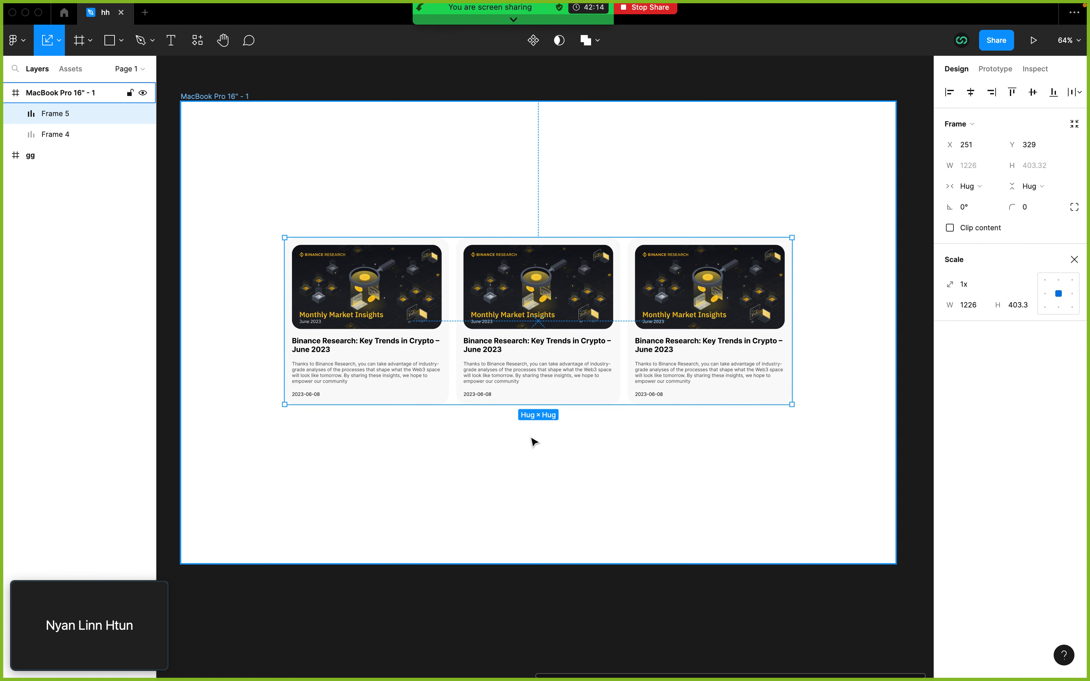
{"action": "key", "text": "super+z"}
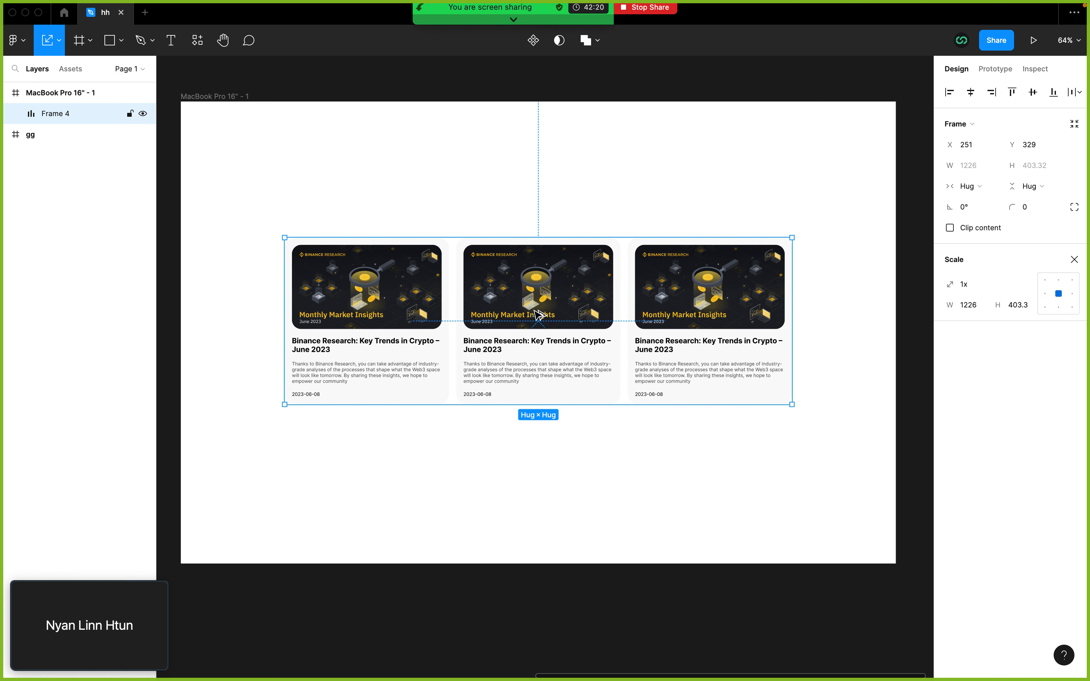
Step: Duplicate the card row directly below the original at Y 793, checking the spacing between article rows on the Binance blog page
{"action": "left_click_drag", "start_coordinate": [536, 316], "coordinate": [533, 448]}
{"action": "key", "text": "ctrl+Left"}
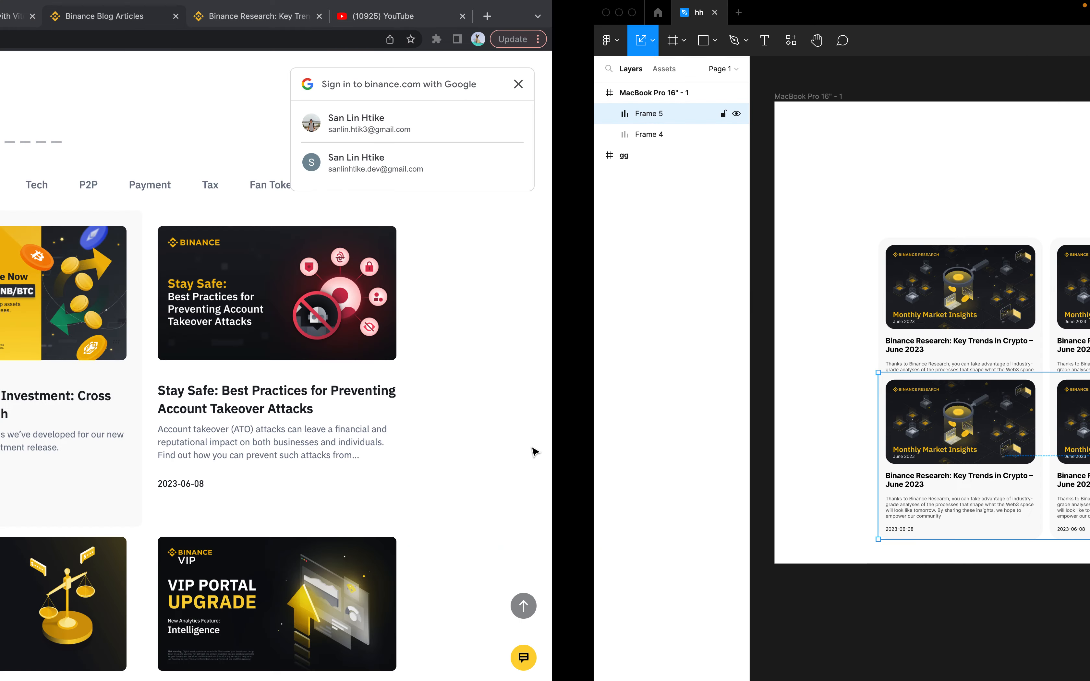
{"action": "scroll", "coordinate": [479, 599], "scroll_direction": "down", "scroll_amount": 10}
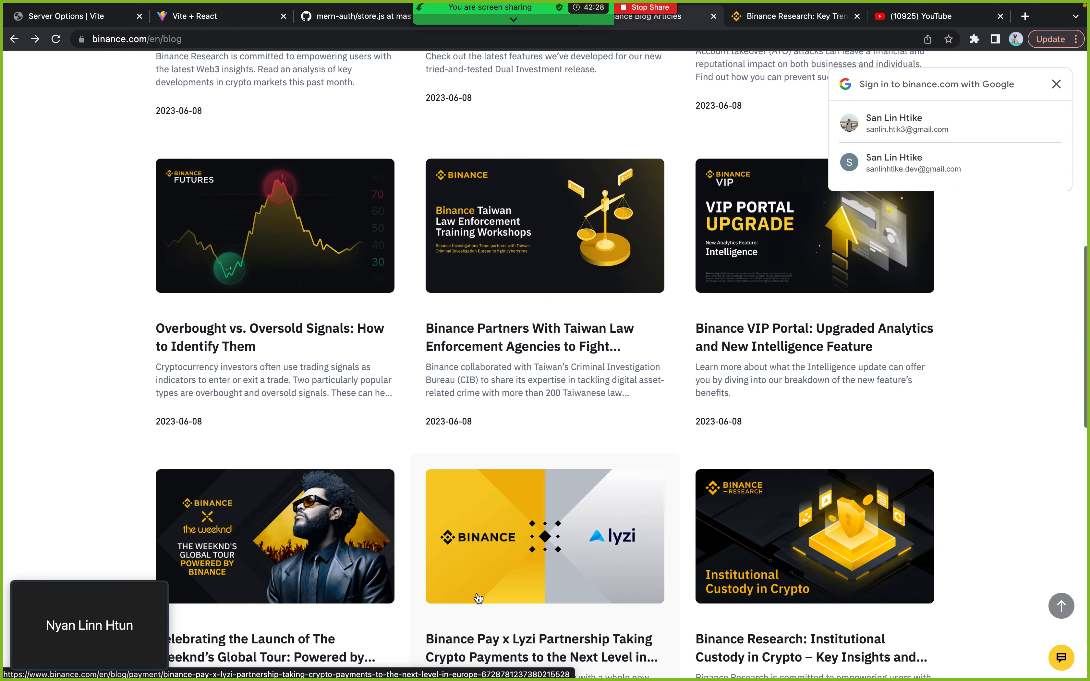
{"action": "key", "text": "ctrl+Right"}
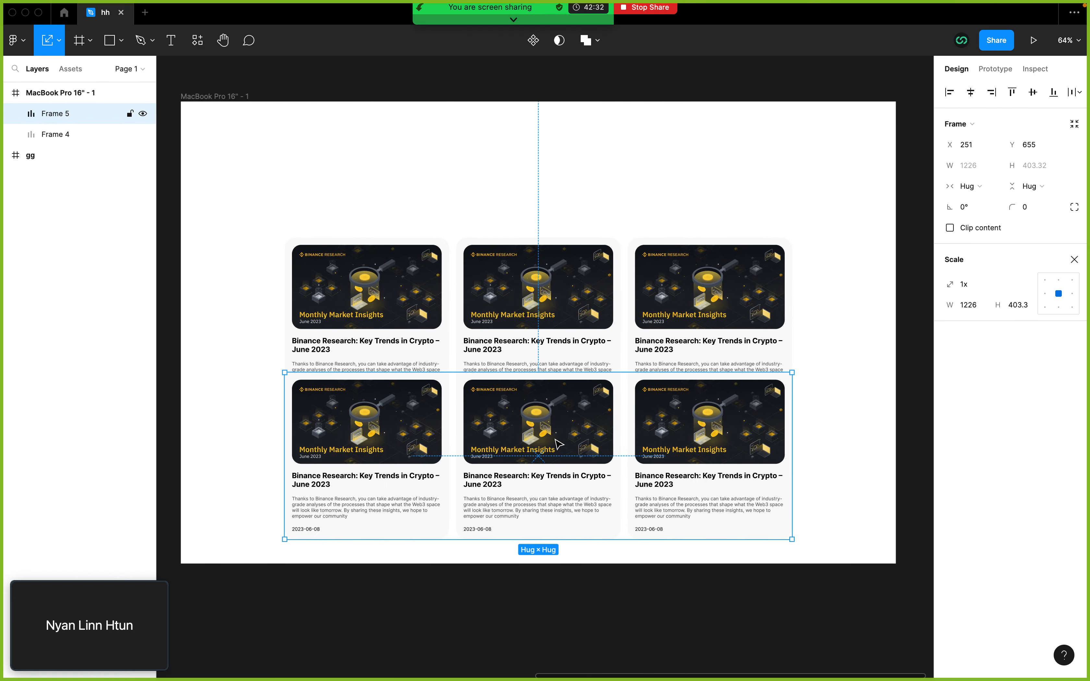
{"action": "left_click_drag", "start_coordinate": [559, 445], "coordinate": [560, 480]}
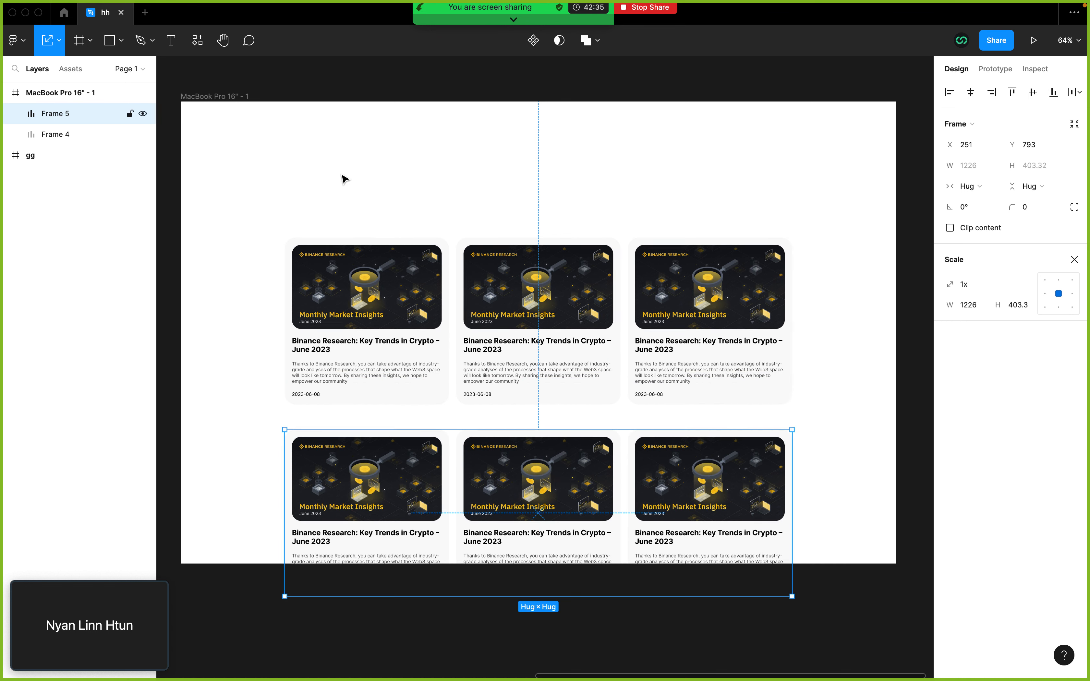
Step: Try extending the MacBook Pro 16" frame downward with the Scale tool and undo the resize
{"action": "left_click", "coordinate": [215, 96]}
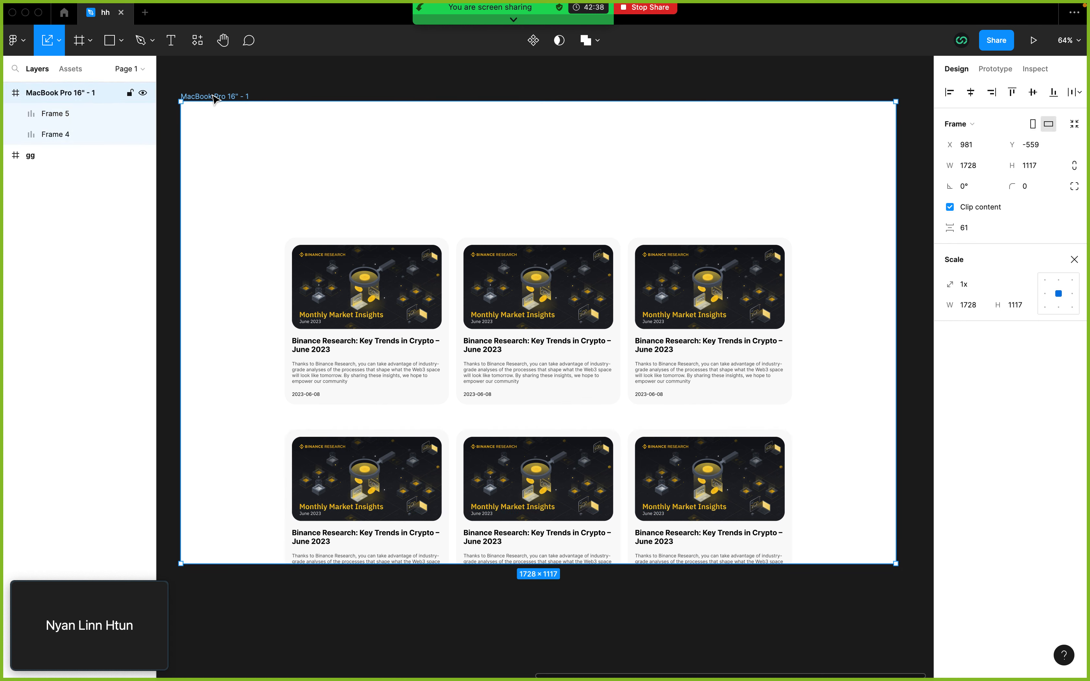
{"action": "scroll", "coordinate": [657, 244], "scroll_direction": "down", "scroll_amount": 5}
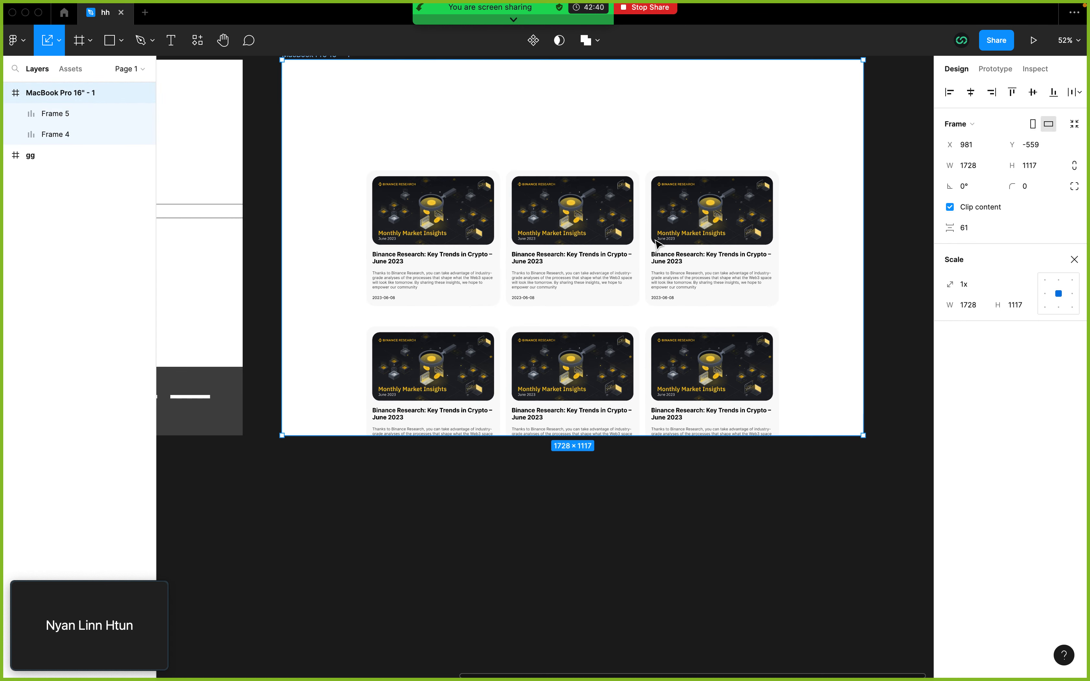
{"action": "scroll", "coordinate": [642, 259], "scroll_direction": "down", "scroll_amount": 3}
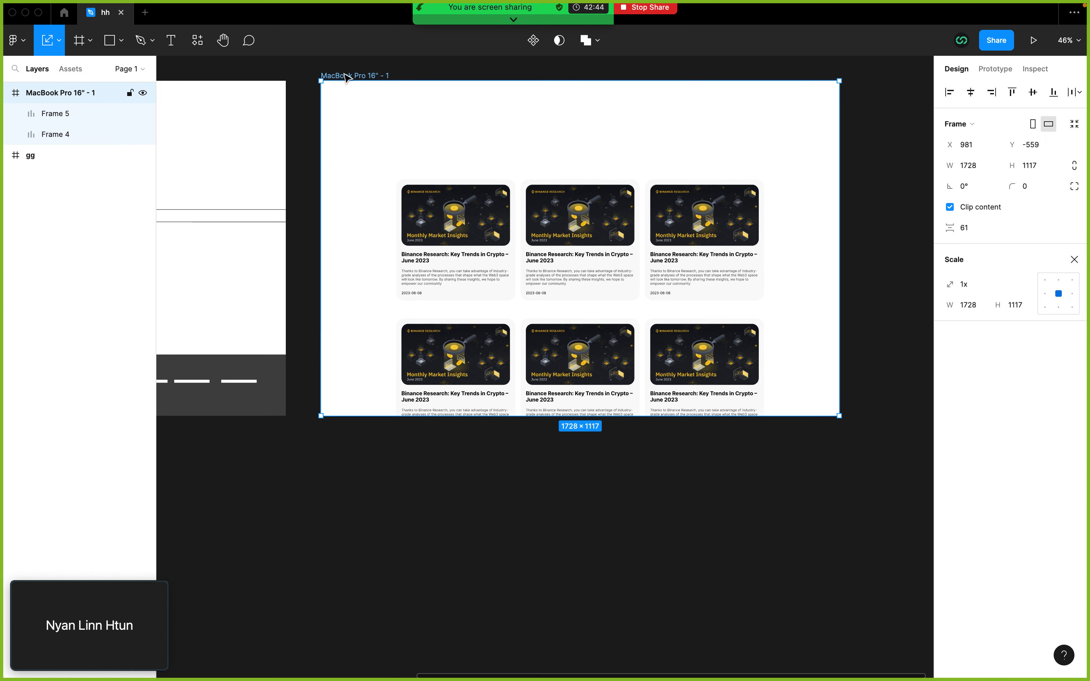
{"action": "left_click", "coordinate": [420, 210]}
{"action": "left_click", "coordinate": [376, 122]}
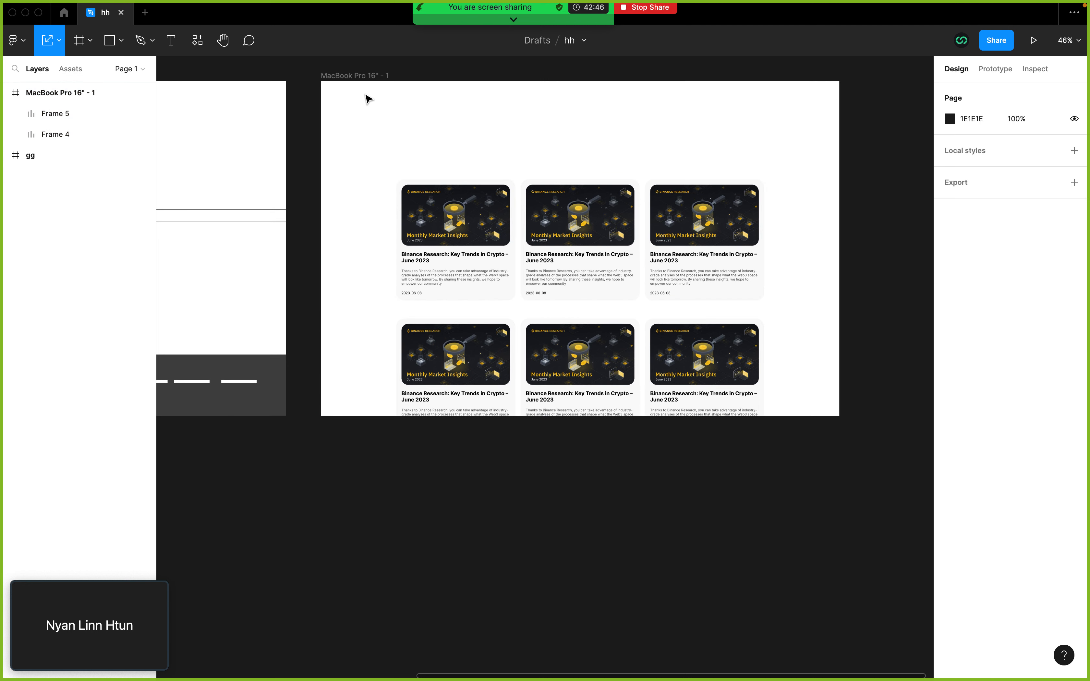
{"action": "left_click", "coordinate": [365, 77]}
{"action": "left_click_drag", "start_coordinate": [596, 419], "coordinate": [596, 597]}
{"action": "key", "text": "ctrl+z"}
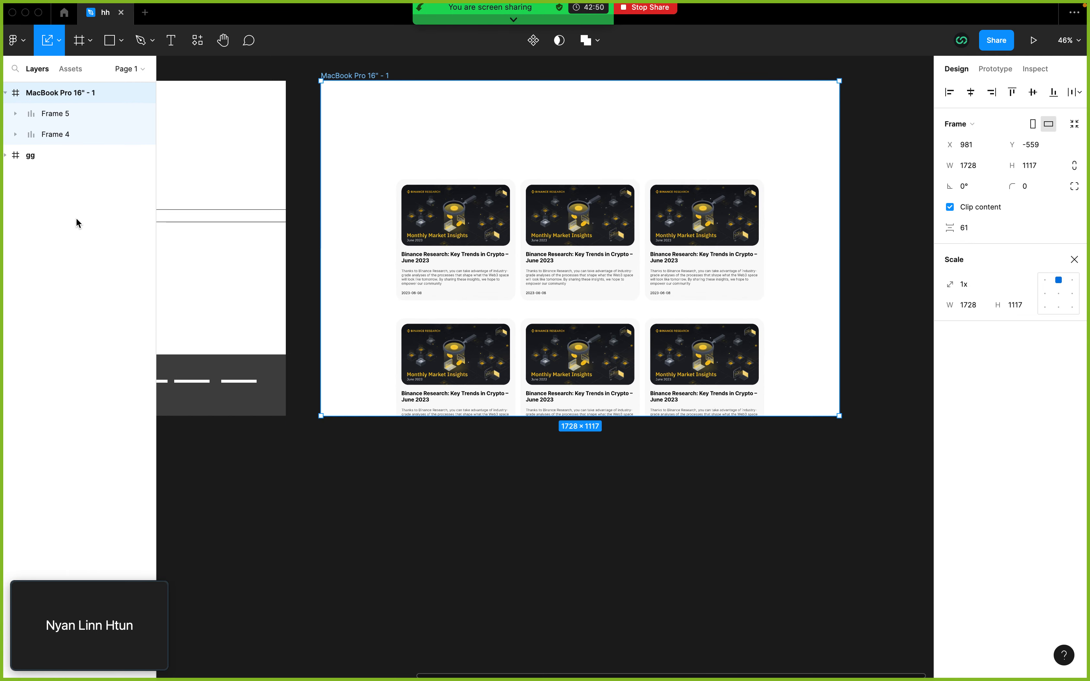
Step: Switch to the Move tool and extend the MacBook Pro 16" frame downward to a height of about 2741
{"action": "left_click", "coordinate": [59, 41]}
{"action": "left_click", "coordinate": [60, 71]}
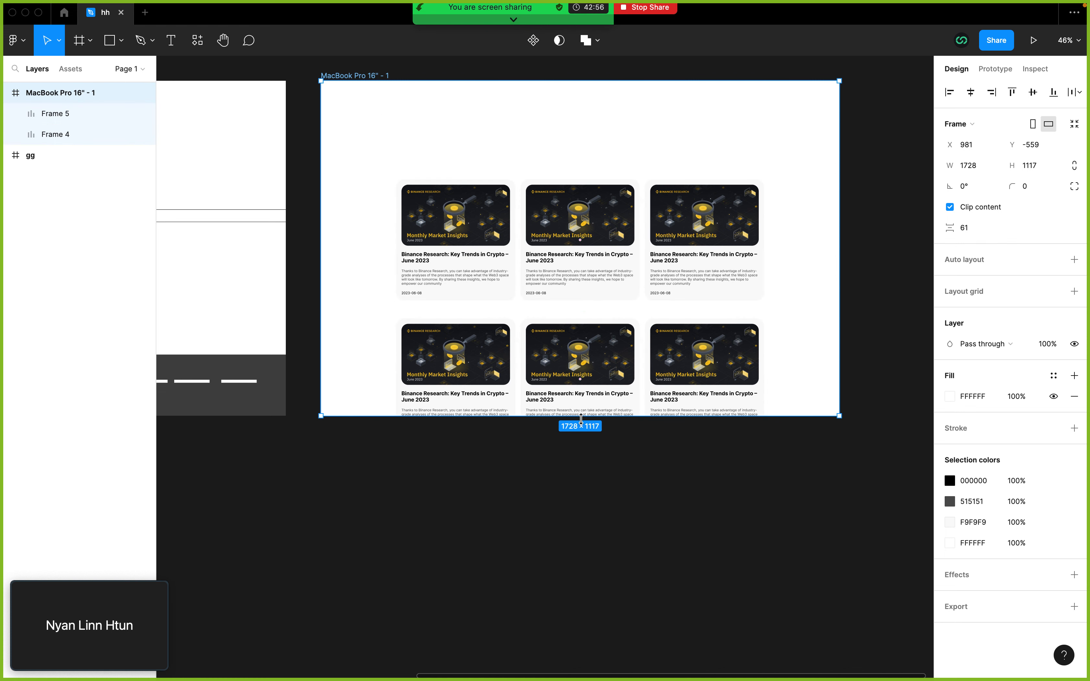
{"action": "left_click_drag", "start_coordinate": [582, 420], "coordinate": [567, 614]}
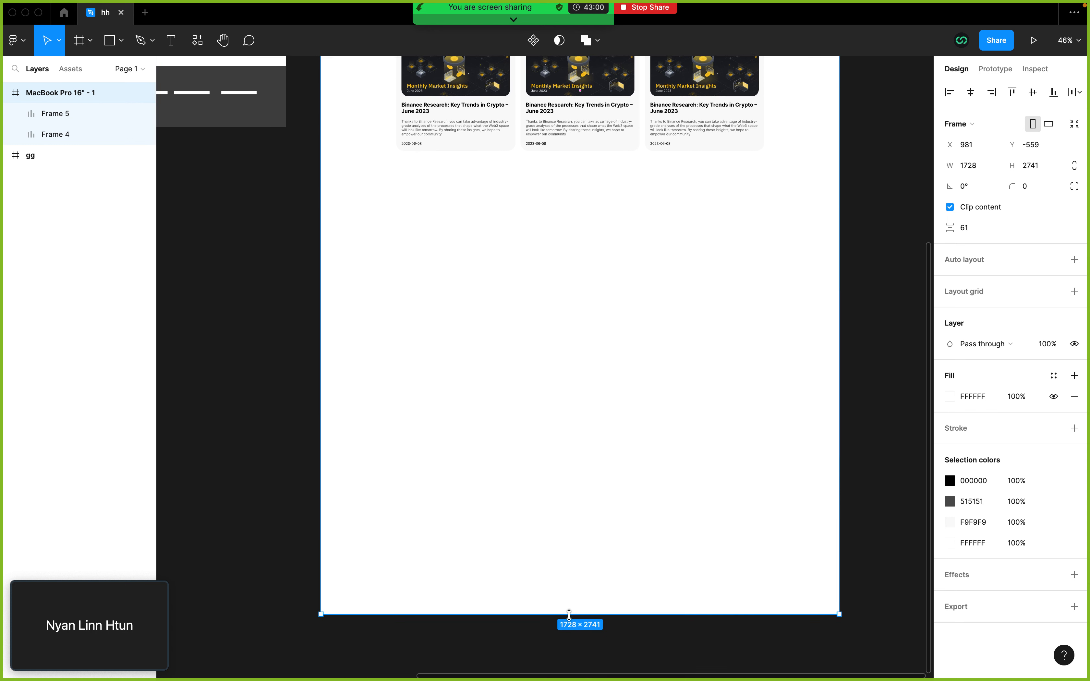
{"action": "scroll", "coordinate": [572, 619], "scroll_direction": "up", "scroll_amount": 5}
{"action": "scroll", "coordinate": [612, 533], "scroll_direction": "up", "scroll_amount": 2}
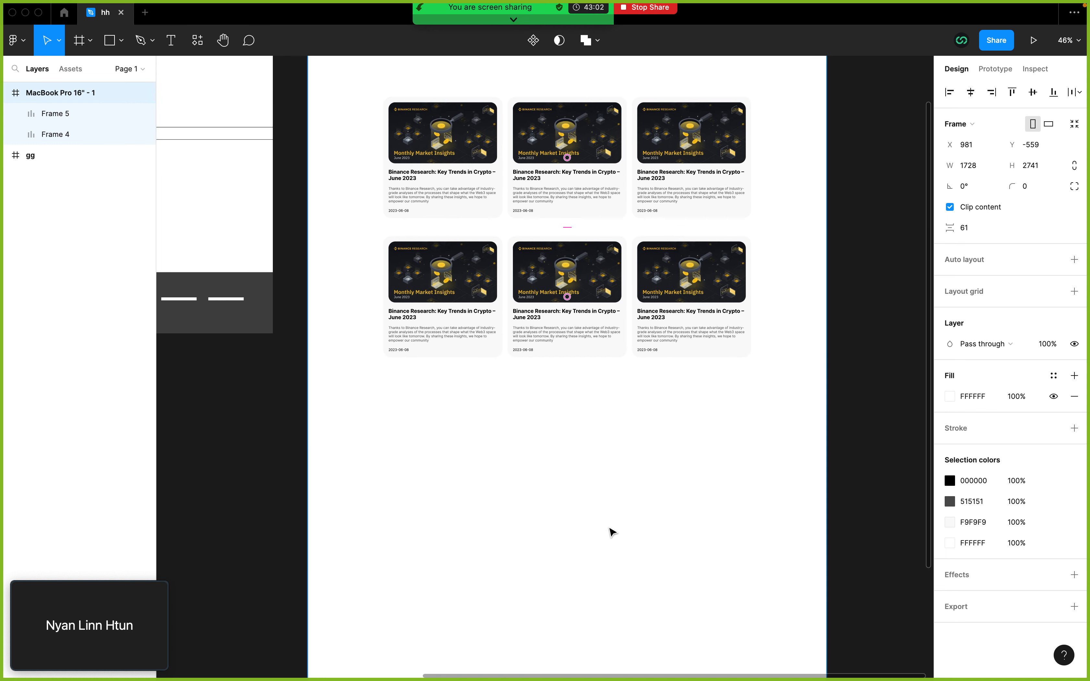
{"action": "scroll", "coordinate": [596, 471], "scroll_direction": "up", "scroll_amount": 2}
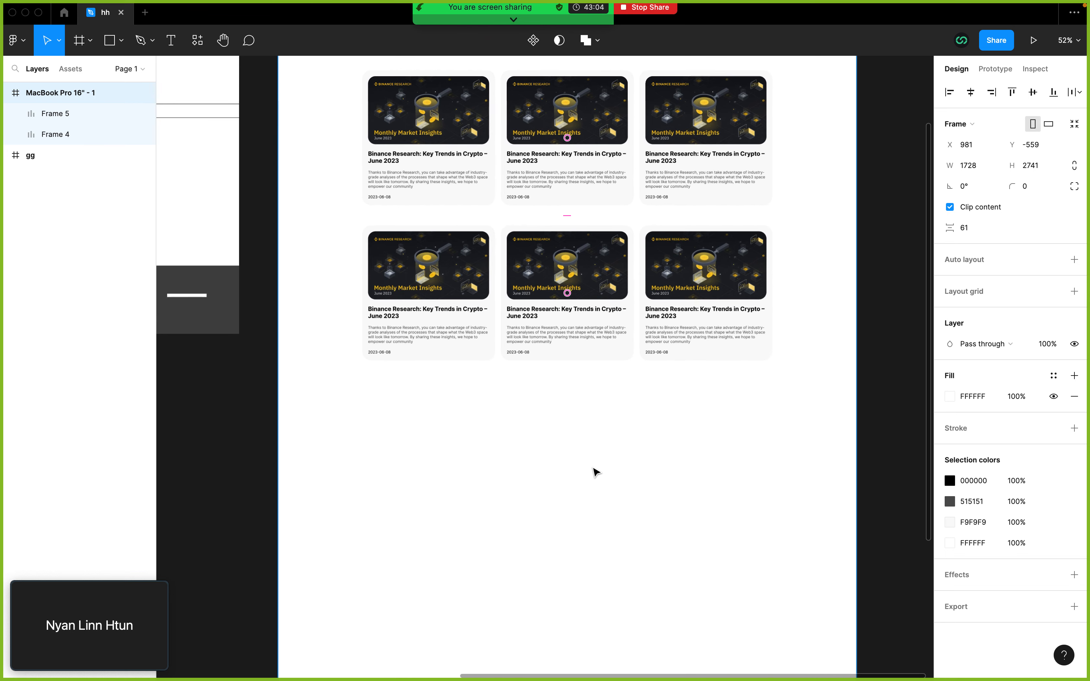
{"action": "scroll", "coordinate": [594, 470], "scroll_direction": "up", "scroll_amount": 3}
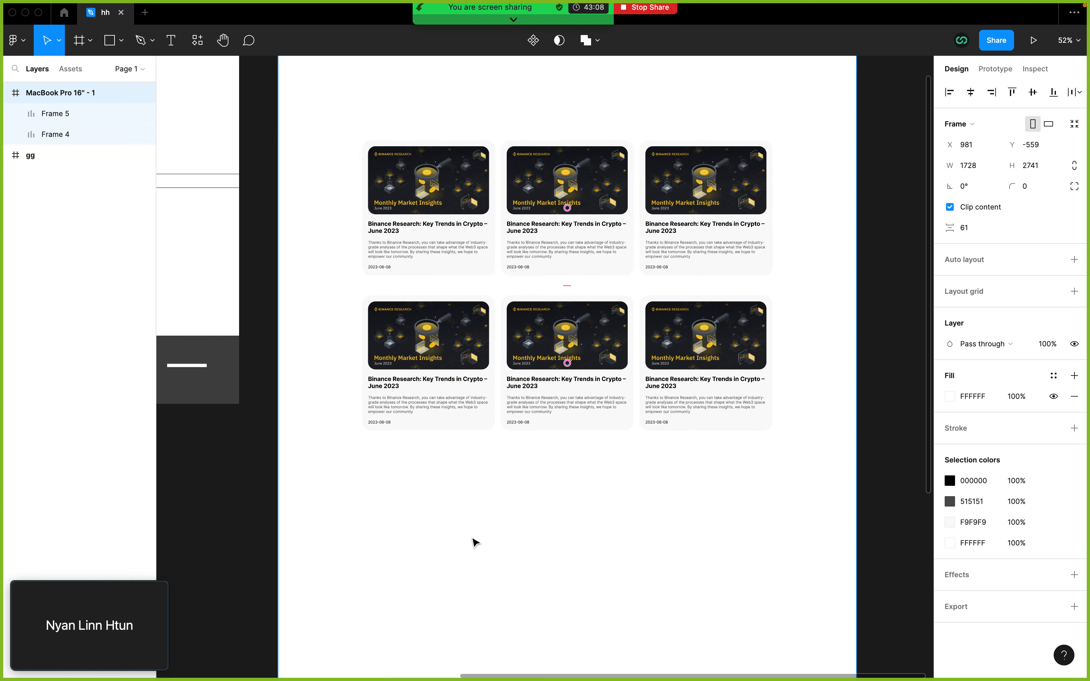
{"action": "left_click_drag", "start_coordinate": [463, 531], "coordinate": [488, 500]}
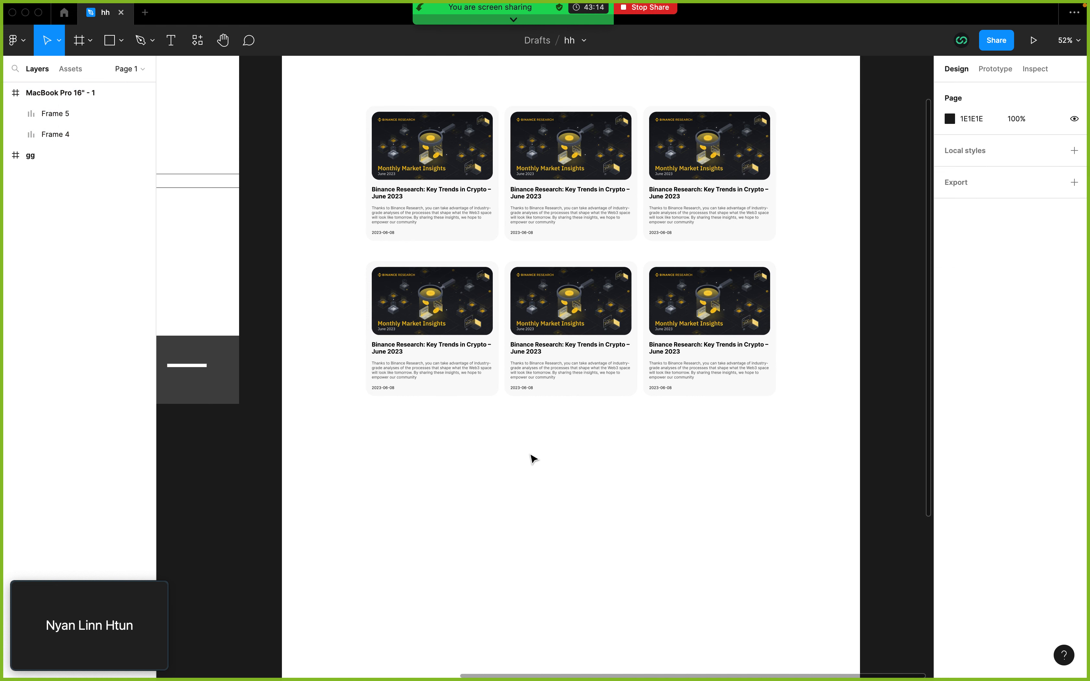
{"action": "scroll", "coordinate": [536, 360], "scroll_direction": "up", "scroll_amount": 2}
{"action": "scroll", "coordinate": [536, 361], "scroll_direction": "right", "scroll_amount": 1}
{"action": "left_click", "coordinate": [539, 213]}
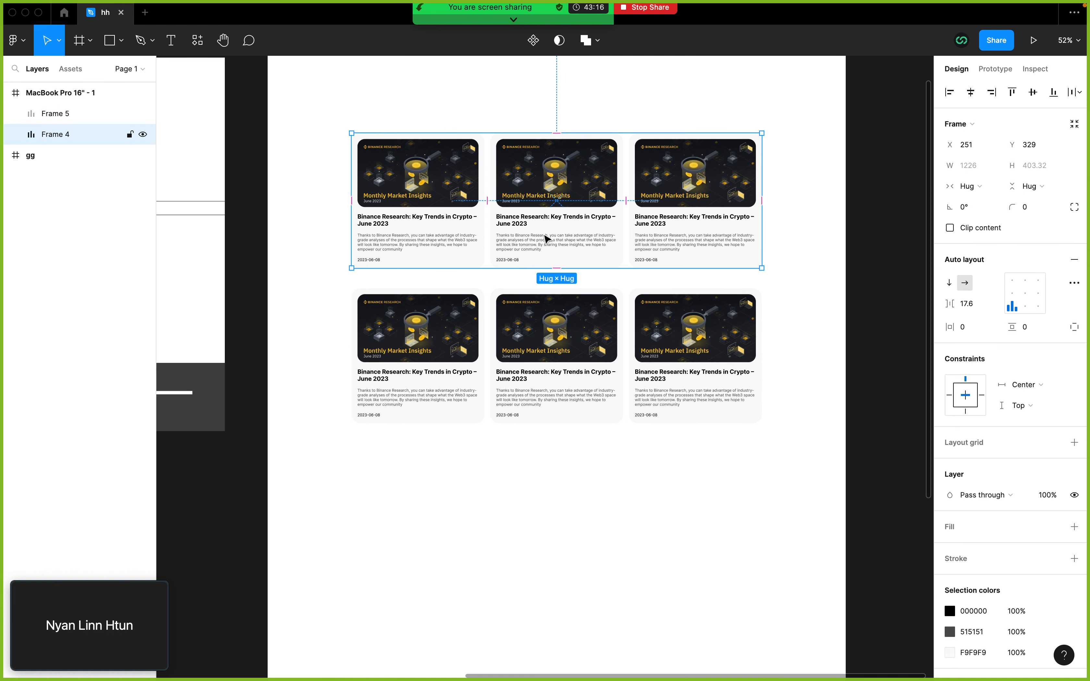
{"action": "left_click", "coordinate": [567, 334], "text": "shift"}
{"action": "left_click", "coordinate": [511, 517]}
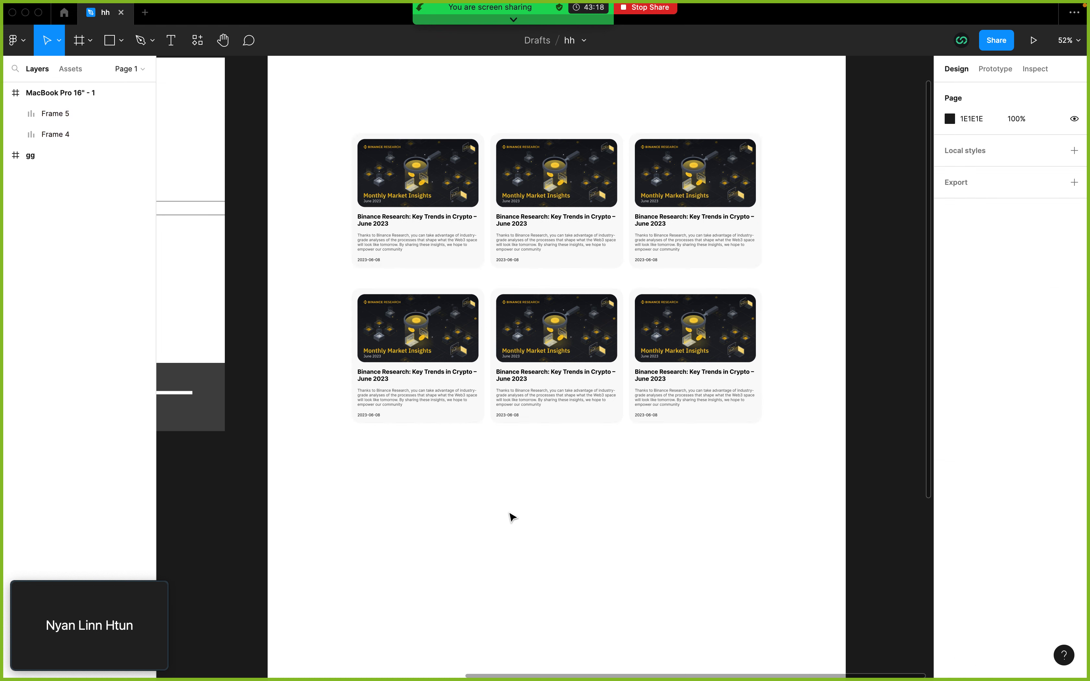
Step: Wrap both card rows in one auto layout frame, trying a horizontal direction before restoring the vertical one
{"action": "left_click_drag", "start_coordinate": [486, 513], "coordinate": [620, 256]}
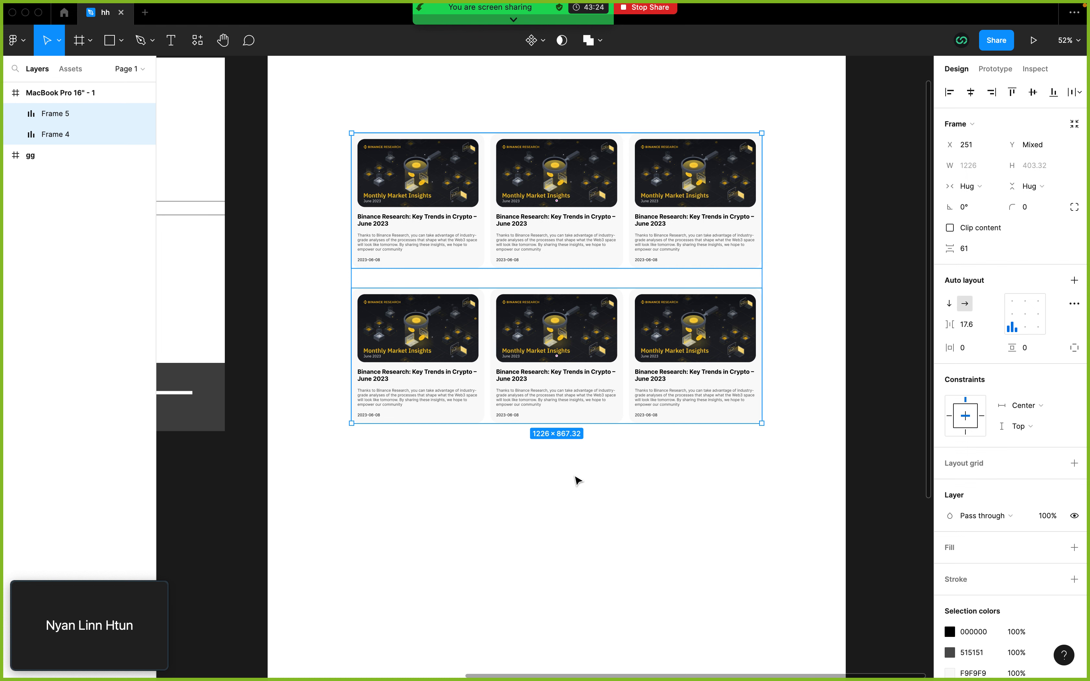
{"action": "key", "text": "shift+a"}
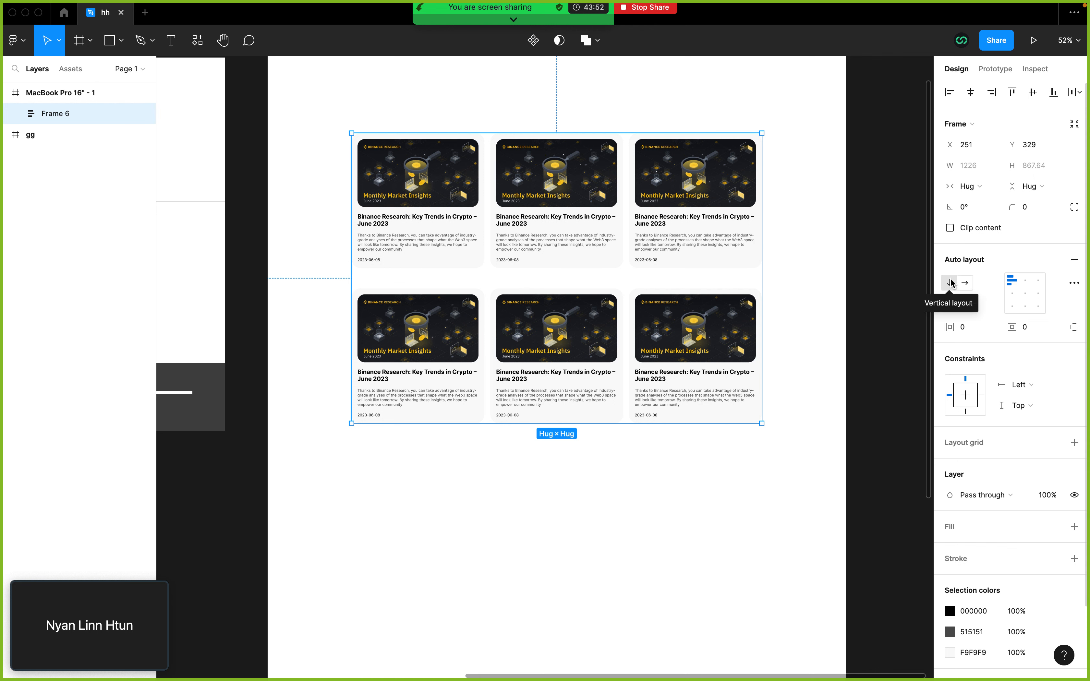
{"action": "left_click", "coordinate": [965, 284]}
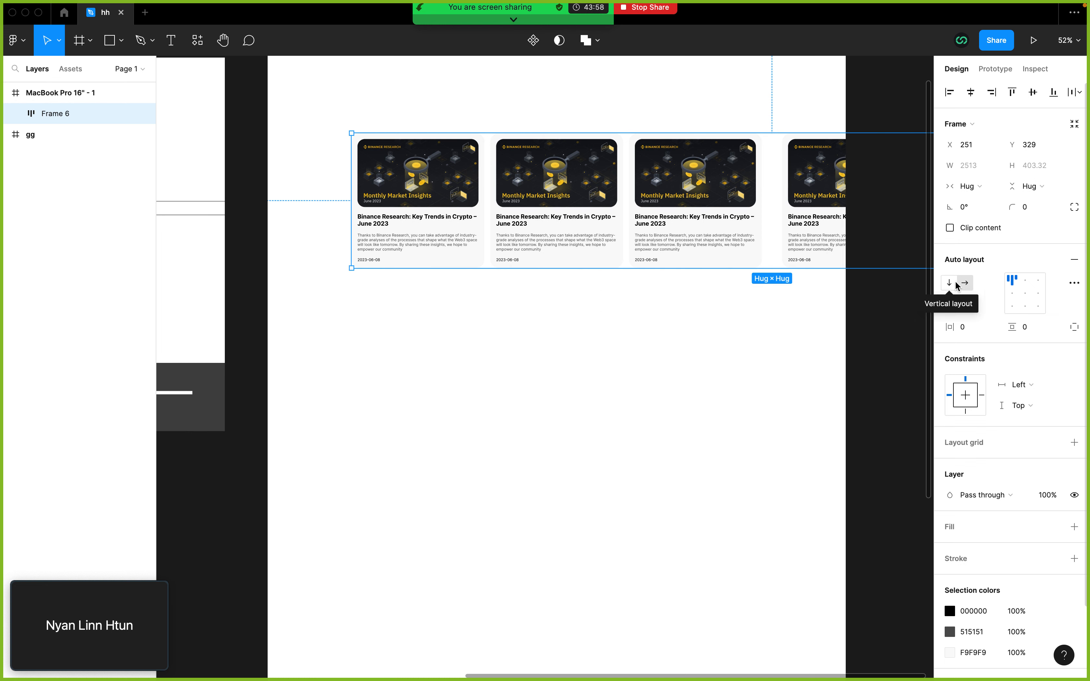
{"action": "left_click", "coordinate": [950, 285]}
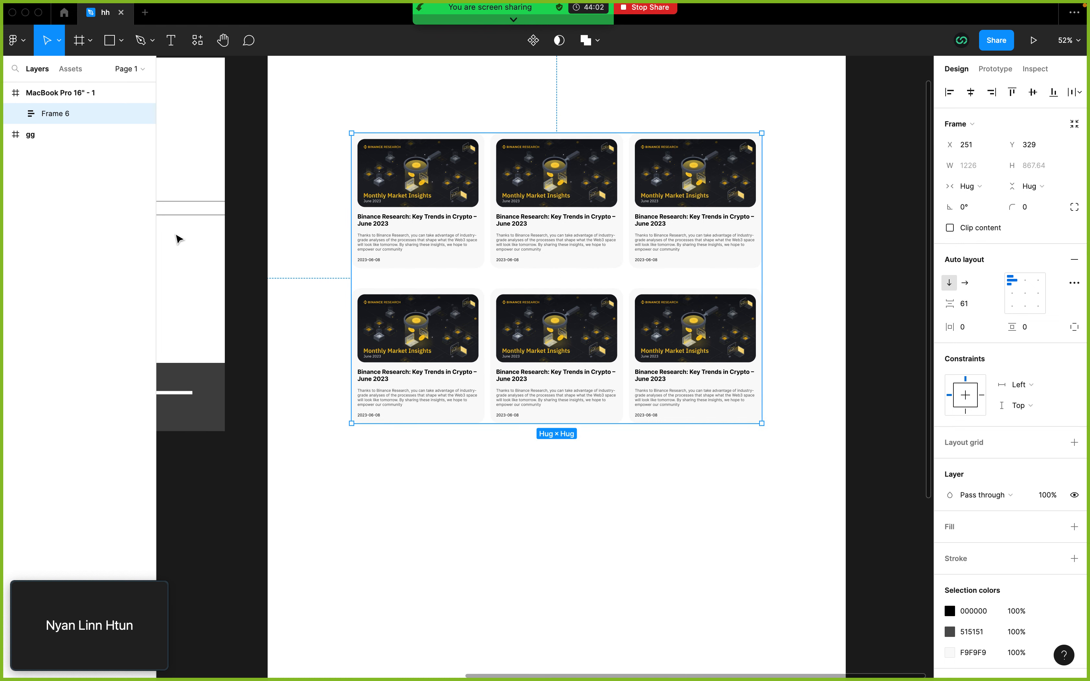
Step: Duplicate the second card row inside the new auto layout frame to add a third row
{"action": "left_click", "coordinate": [14, 114]}
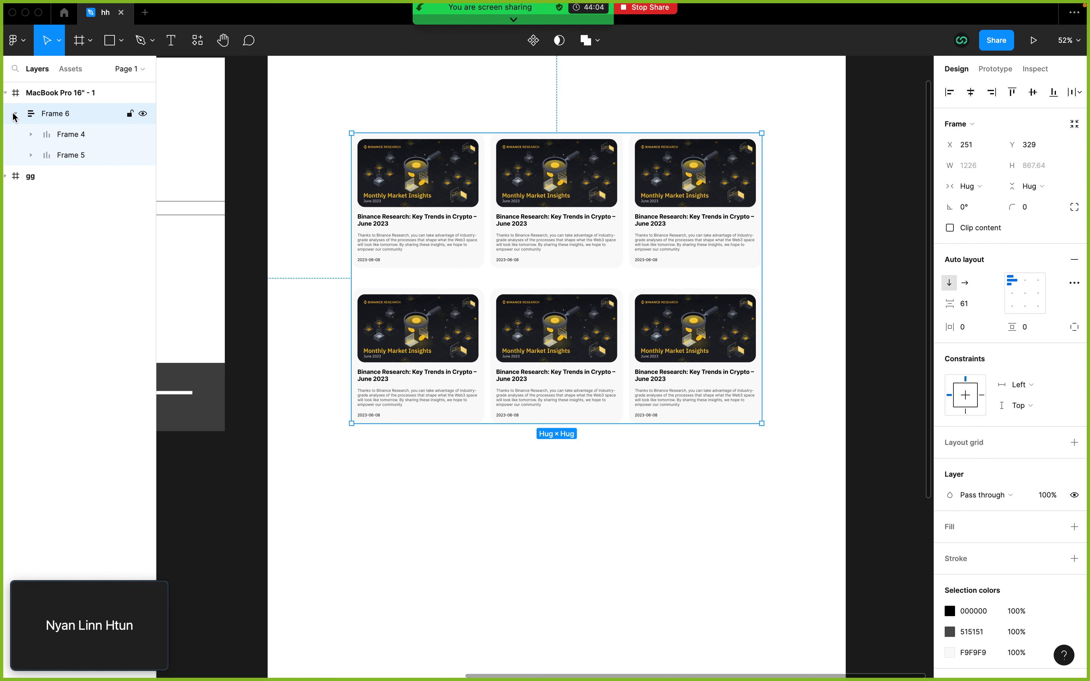
{"action": "left_click", "coordinate": [67, 156]}
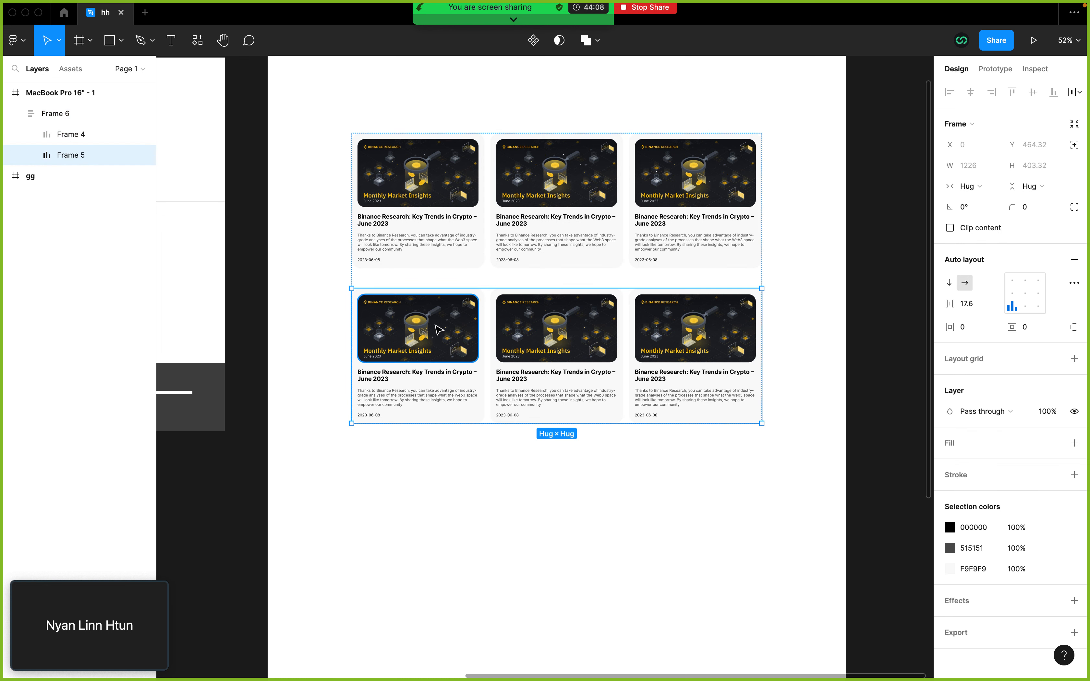
{"action": "key", "text": "super+d"}
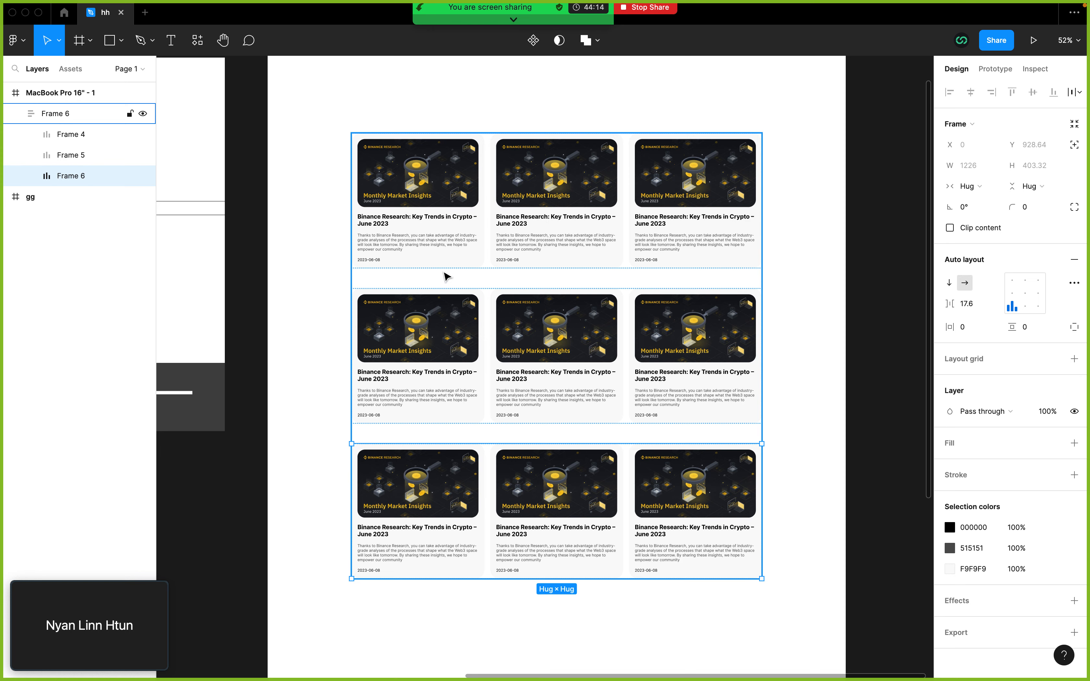
Step: Inspect the horizontal spacing between cards in the top row and across all three rows
{"action": "left_click", "coordinate": [581, 236]}
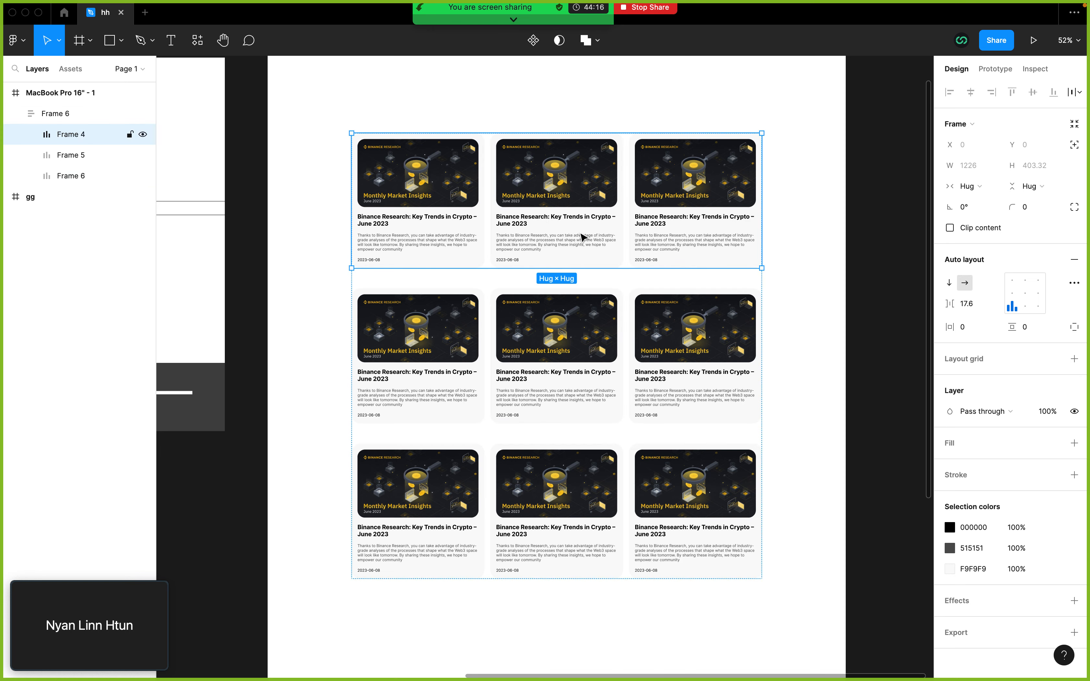
{"action": "scroll", "coordinate": [603, 243], "scroll_direction": "up", "scroll_amount": 10}
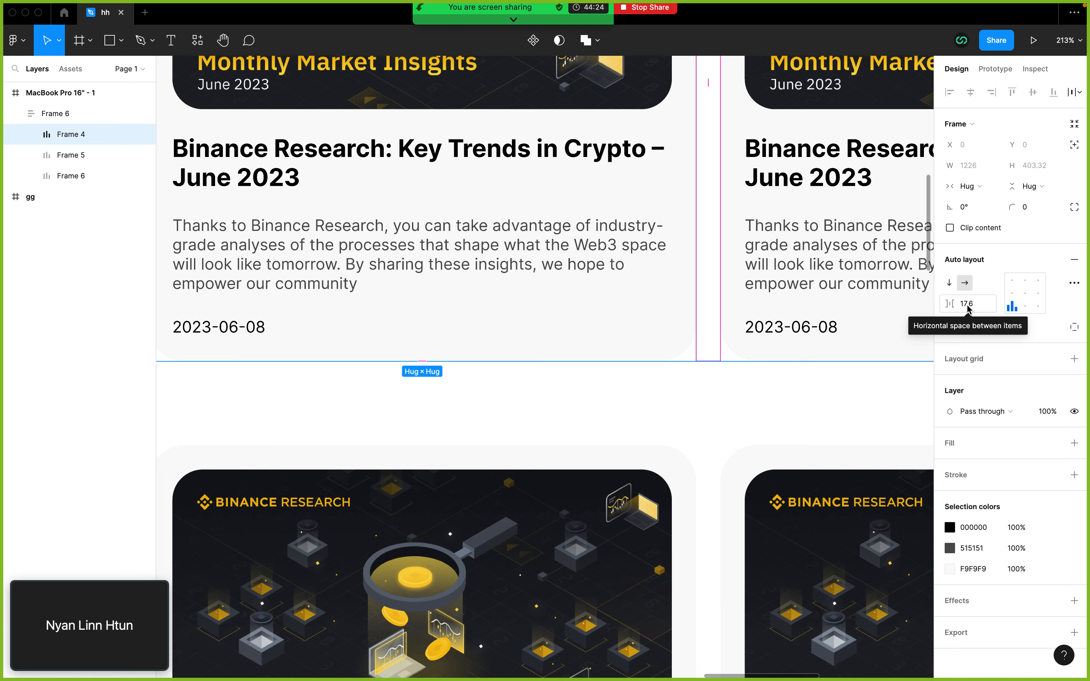
{"action": "scroll", "coordinate": [690, 325], "scroll_direction": "down", "scroll_amount": 5}
{"action": "scroll", "coordinate": [690, 325], "scroll_direction": "down", "scroll_amount": 5}
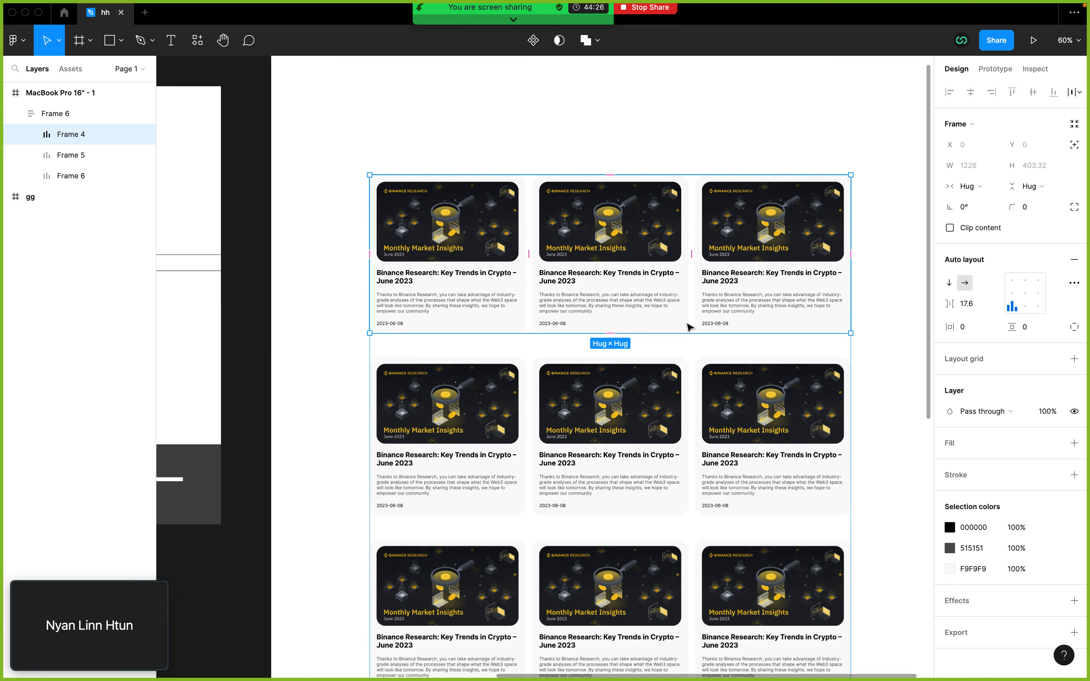
{"action": "left_click", "coordinate": [619, 509], "text": "shift"}
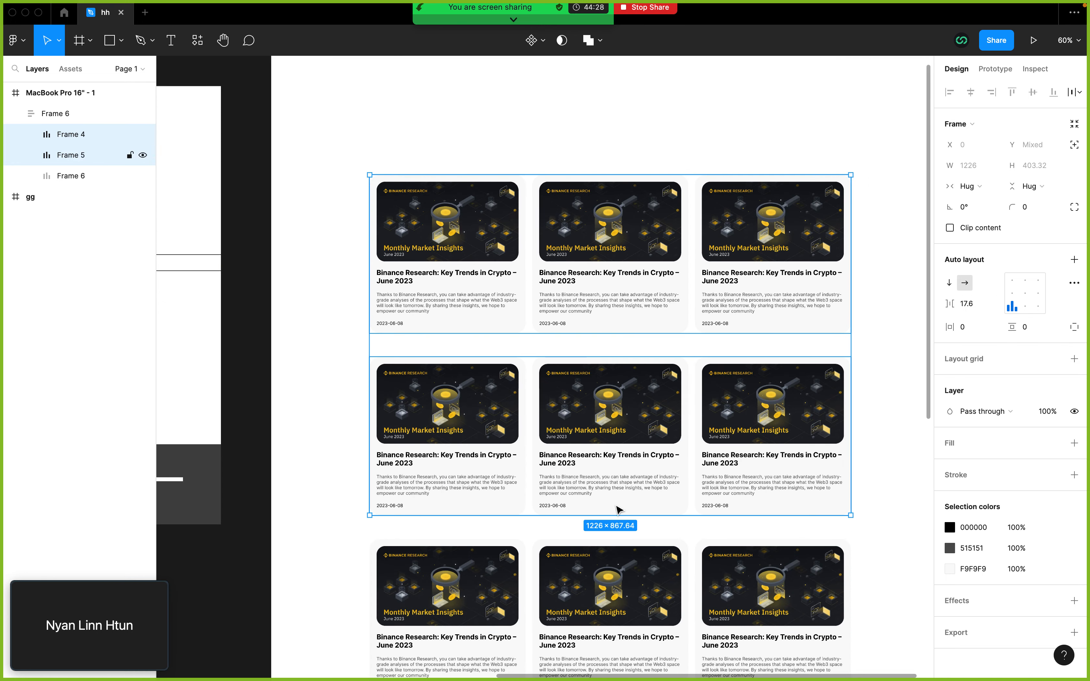
{"action": "left_click", "coordinate": [609, 567], "text": "shift"}
{"action": "scroll", "coordinate": [612, 572], "scroll_direction": "down", "scroll_amount": 3}
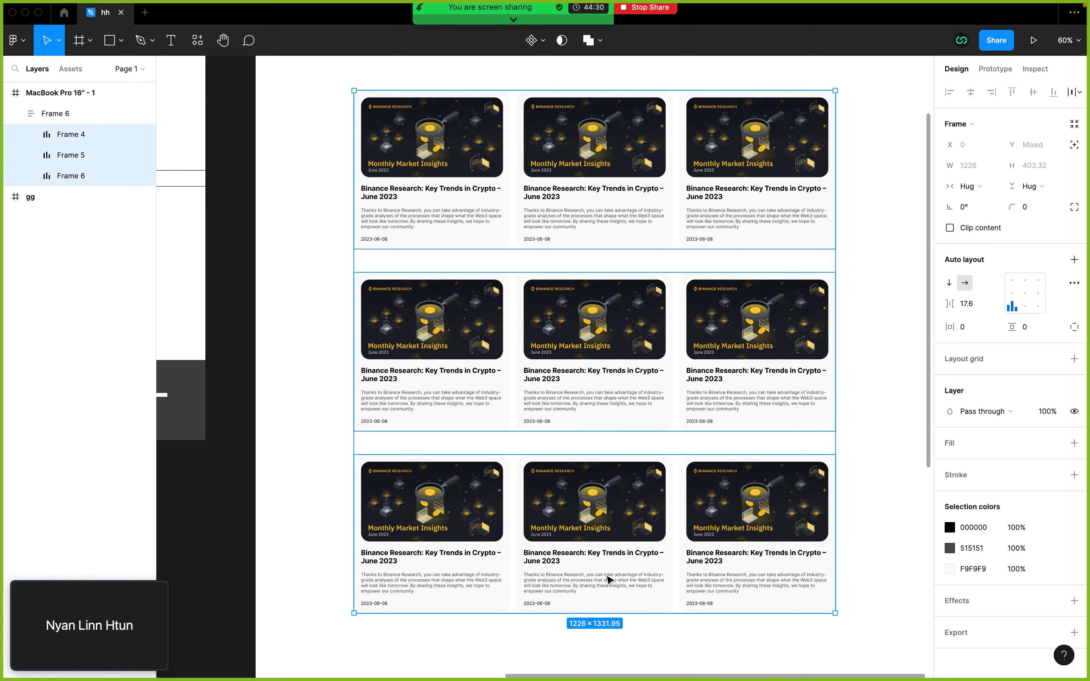
{"action": "scroll", "coordinate": [611, 578], "scroll_direction": "down", "scroll_amount": 2}
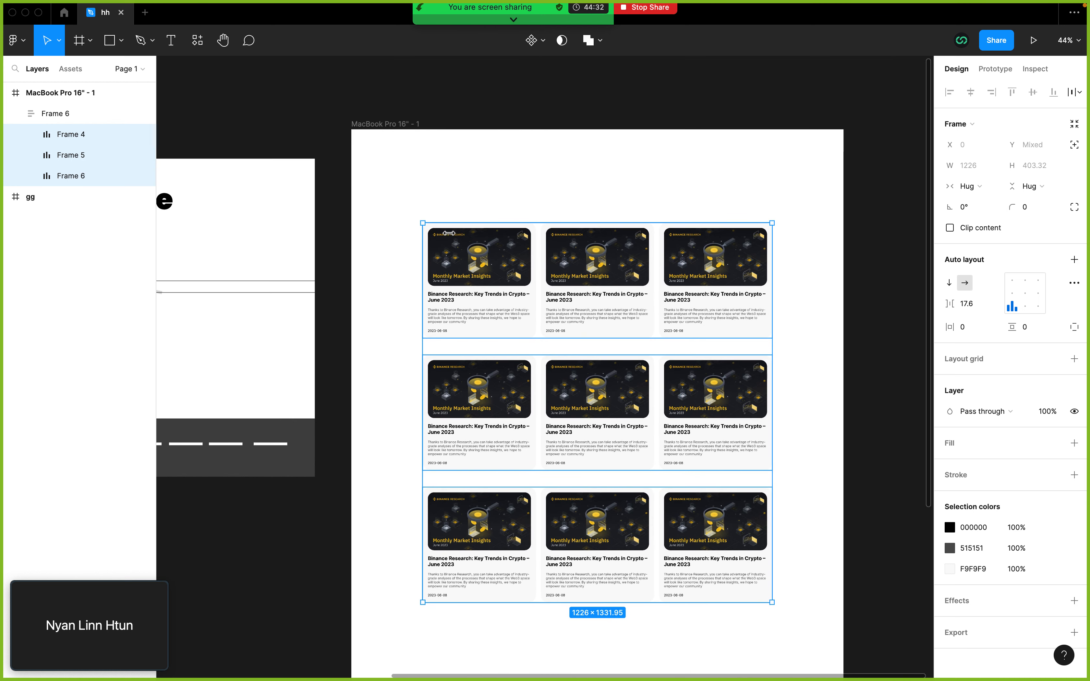
{"action": "left_click", "coordinate": [467, 169]}
Step: Set the outer auto layout frame's vertical spacing between card rows to 17.6
{"action": "left_click", "coordinate": [53, 115]}
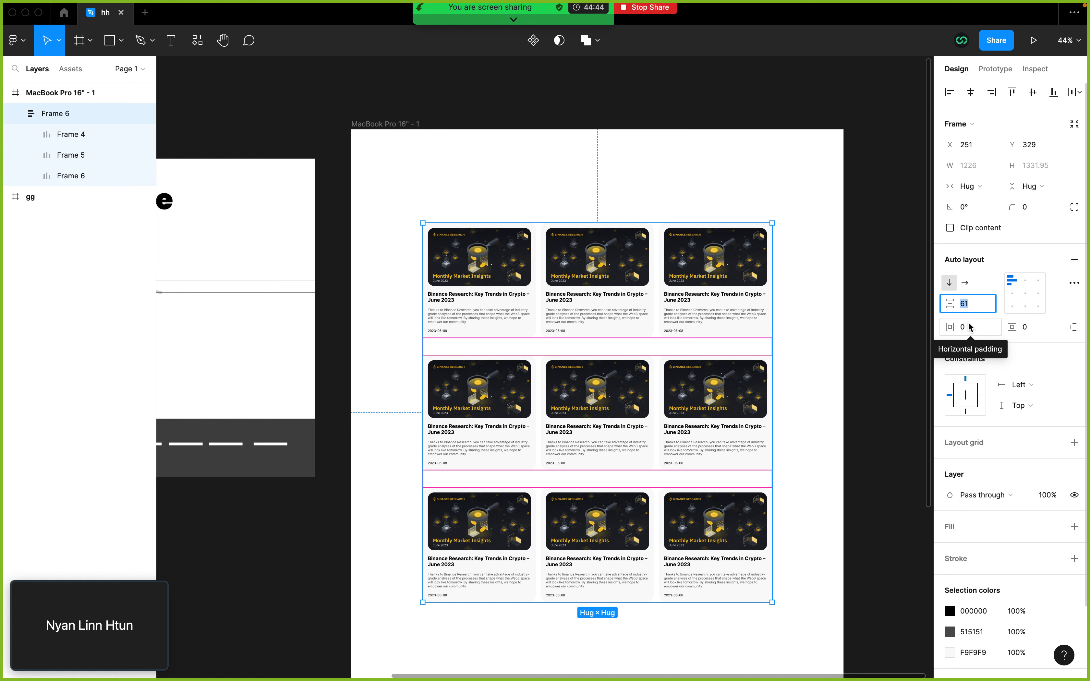
{"action": "type", "text": "17."}
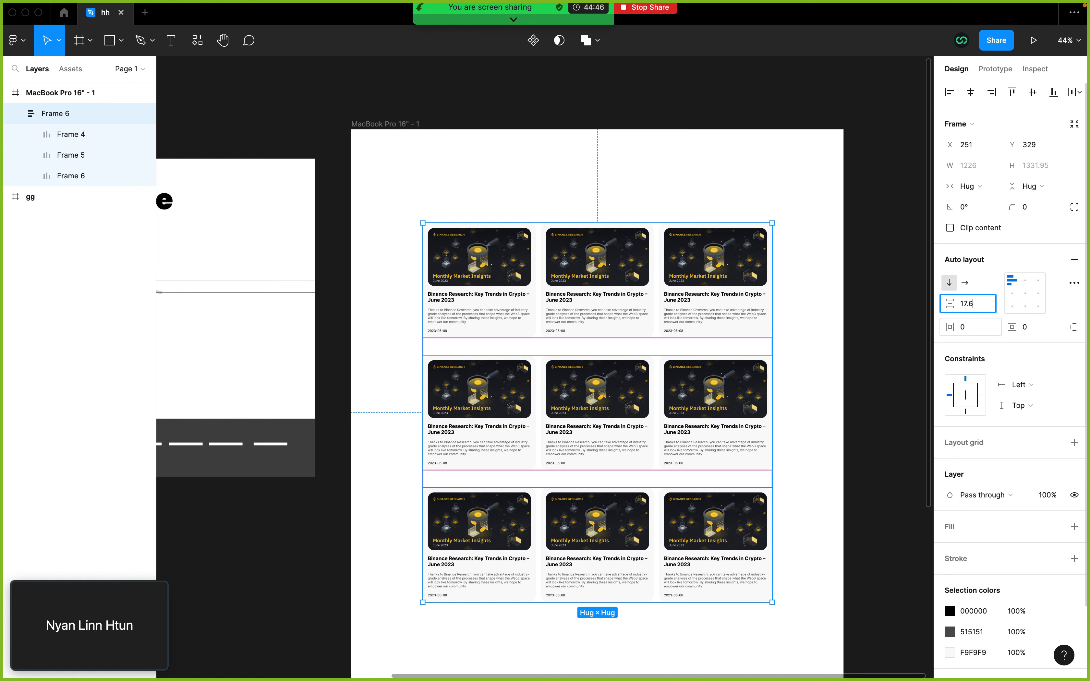
{"action": "key", "text": "Return"}
{"action": "left_click", "coordinate": [832, 369]}
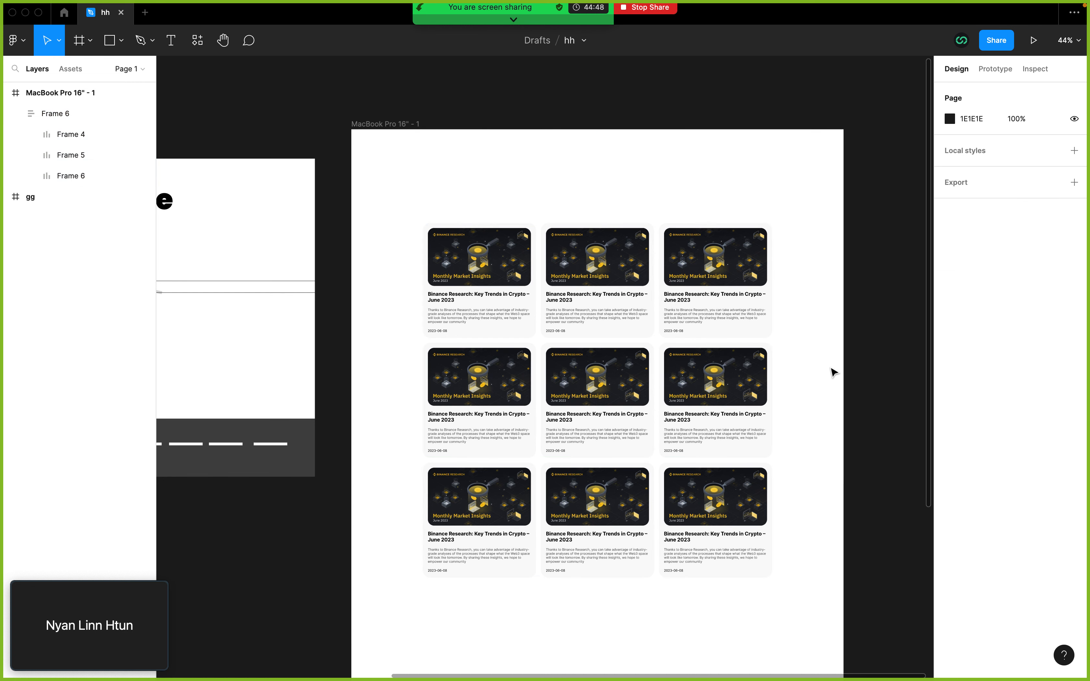
Step: Compare the card grid's row spacing with the article grid on the Binance blog page in the browser
{"action": "scroll", "coordinate": [831, 371], "scroll_direction": "down", "scroll_amount": 2}
{"action": "key", "text": "ctrl+Left"}
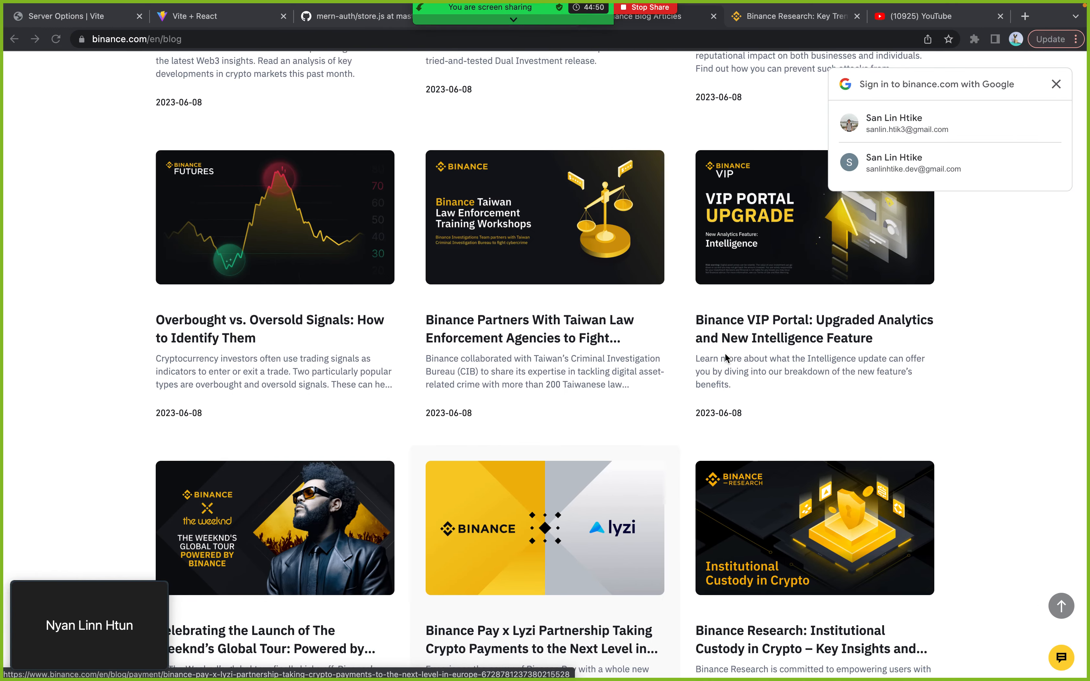
{"action": "key", "text": "ctrl+Right"}
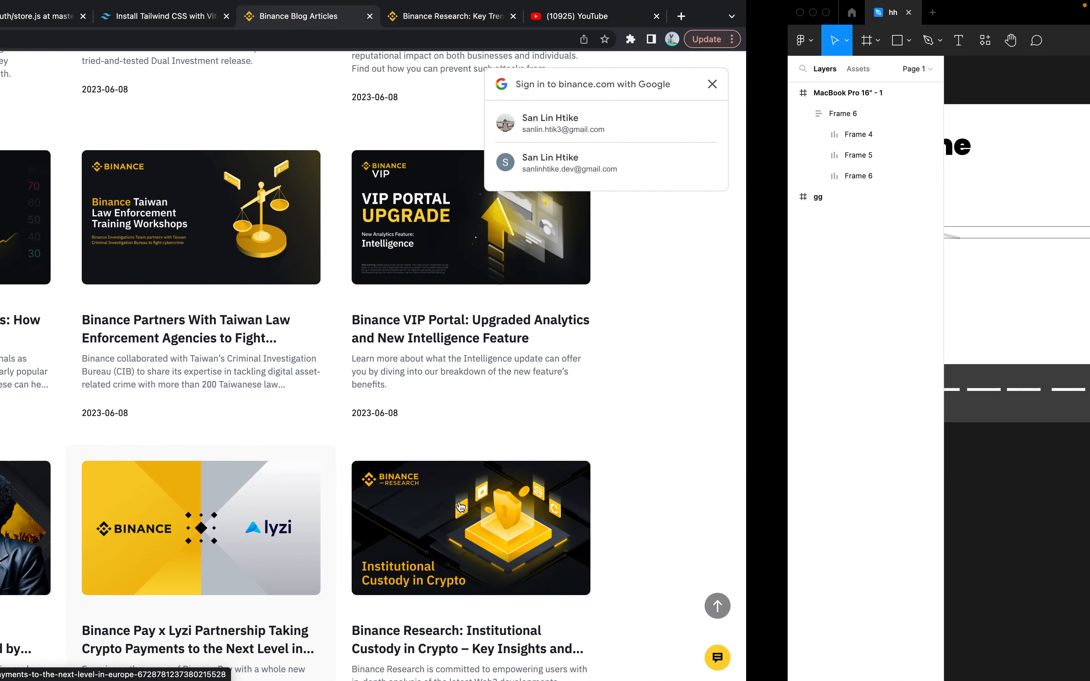
{"action": "scroll", "coordinate": [487, 413], "scroll_direction": "up", "scroll_amount": 5}
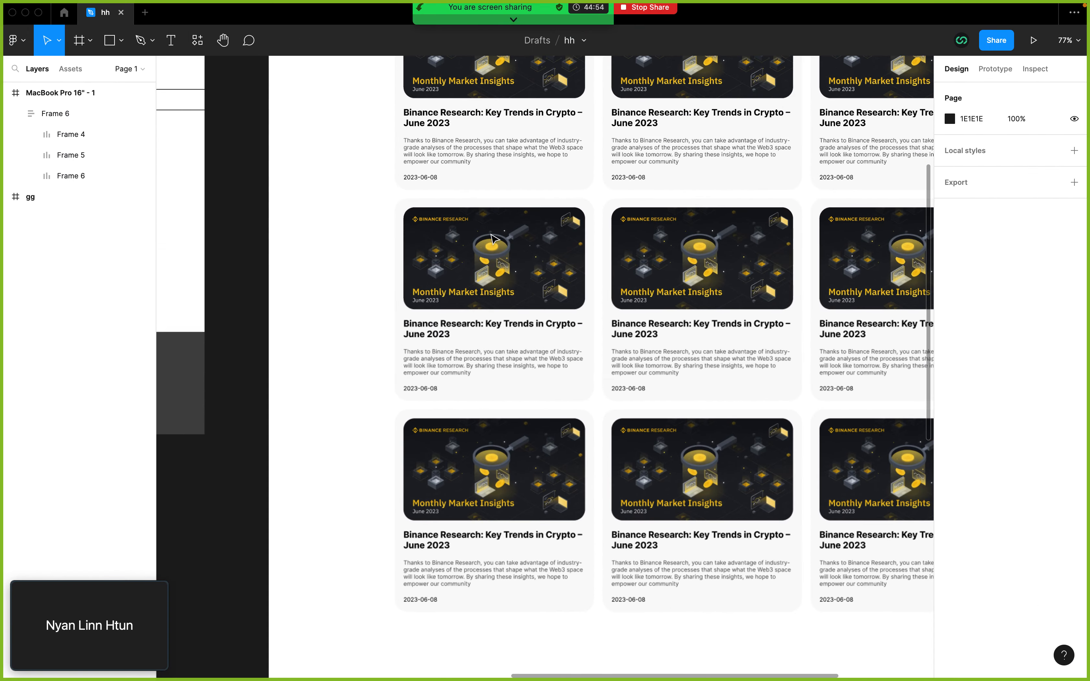
{"action": "scroll", "coordinate": [510, 264], "scroll_direction": "right", "scroll_amount": 4}
{"action": "scroll", "coordinate": [510, 264], "scroll_direction": "up", "scroll_amount": 2}
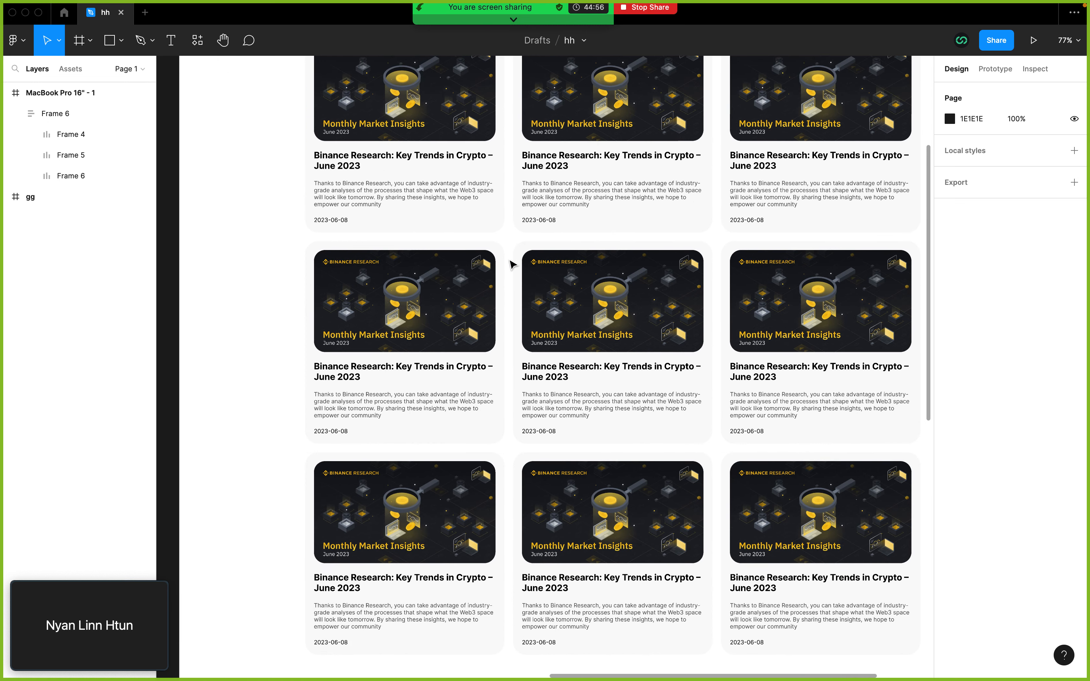
{"action": "scroll", "coordinate": [512, 264], "scroll_direction": "down", "scroll_amount": 3}
Step: Set the vertical spacing between the three card rows in the outer auto layout frame to 25
{"action": "left_click", "coordinate": [448, 178]}
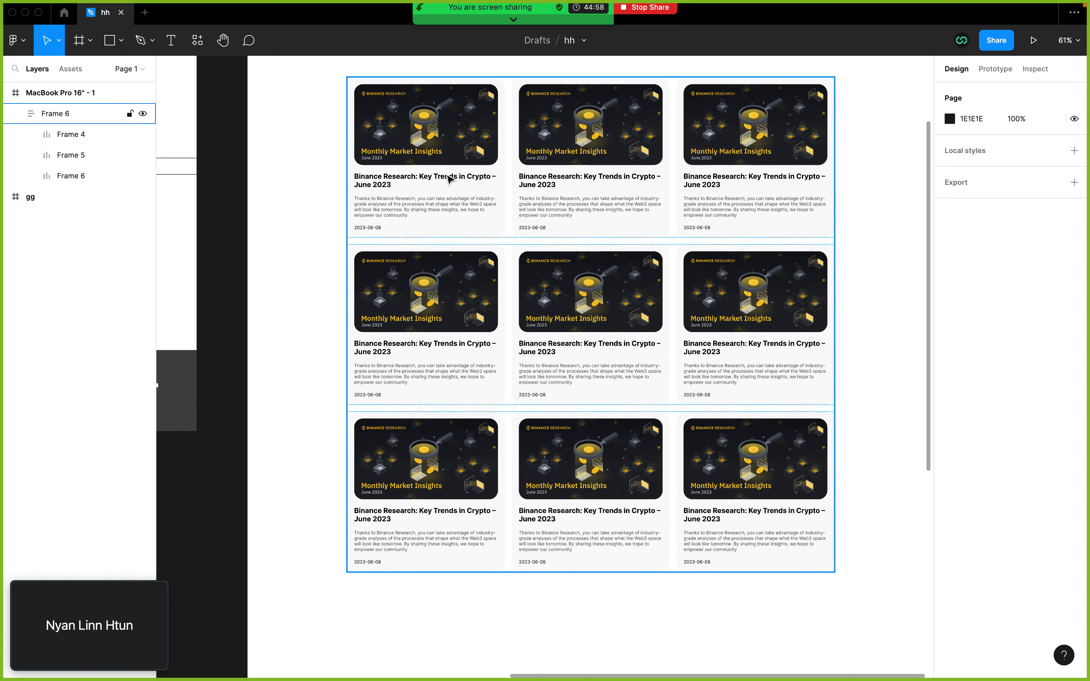
{"action": "left_click", "coordinate": [448, 178]}
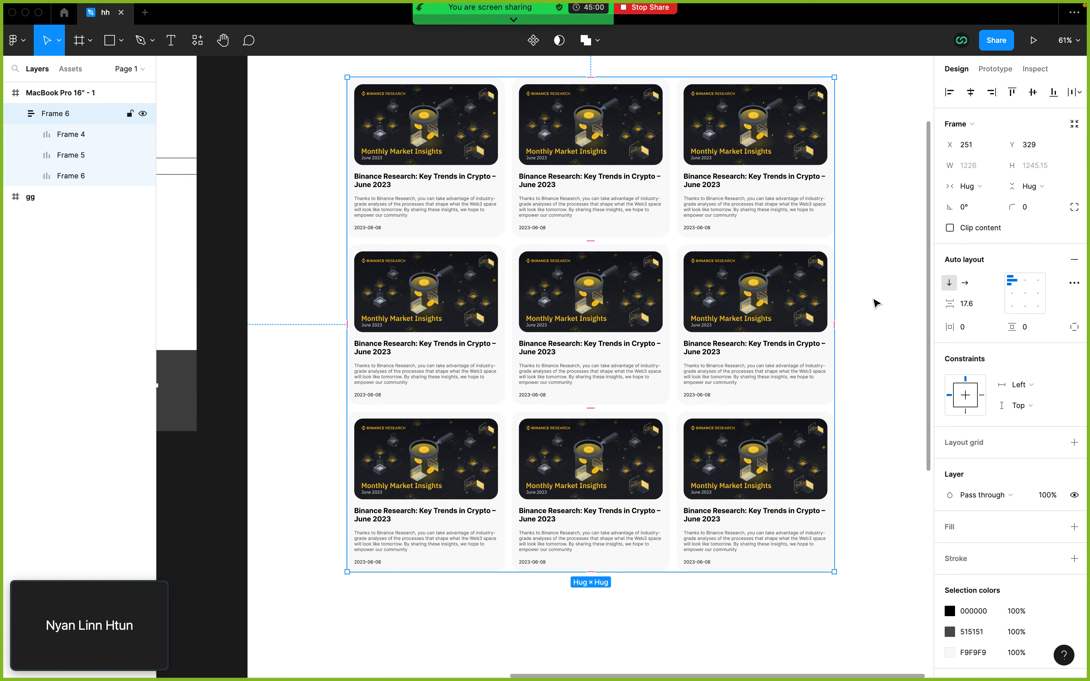
{"action": "left_click", "coordinate": [977, 304]}
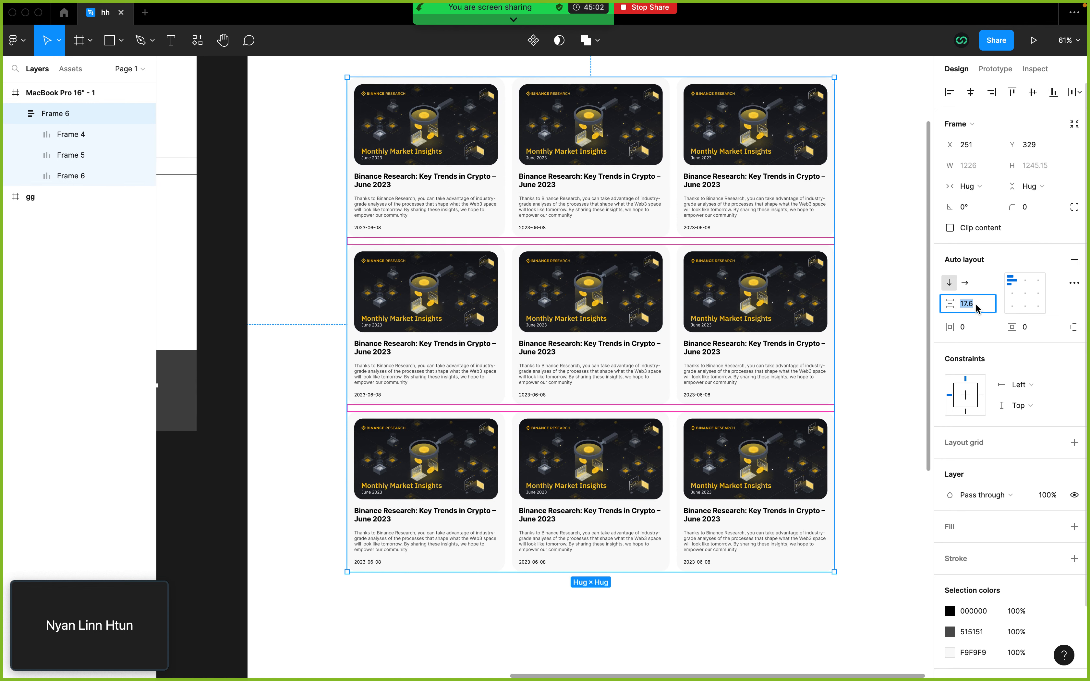
{"action": "key", "text": "Up"}
{"action": "key", "text": "Up"}
{"action": "key", "text": "Up"}
{"action": "key", "text": "Up"}
{"action": "key", "text": "Up"}
{"action": "key", "text": "Up"}
{"action": "key", "text": "Up"}
{"action": "key", "text": "Up"}
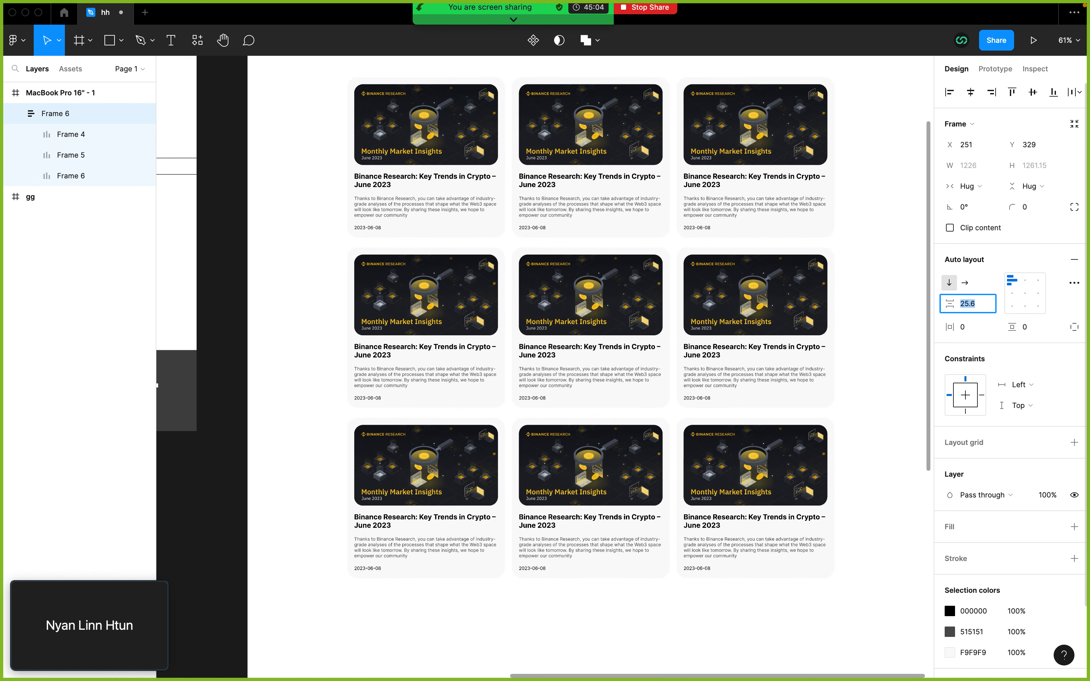
{"action": "type", "text": "25"}
{"action": "key", "text": "Return"}
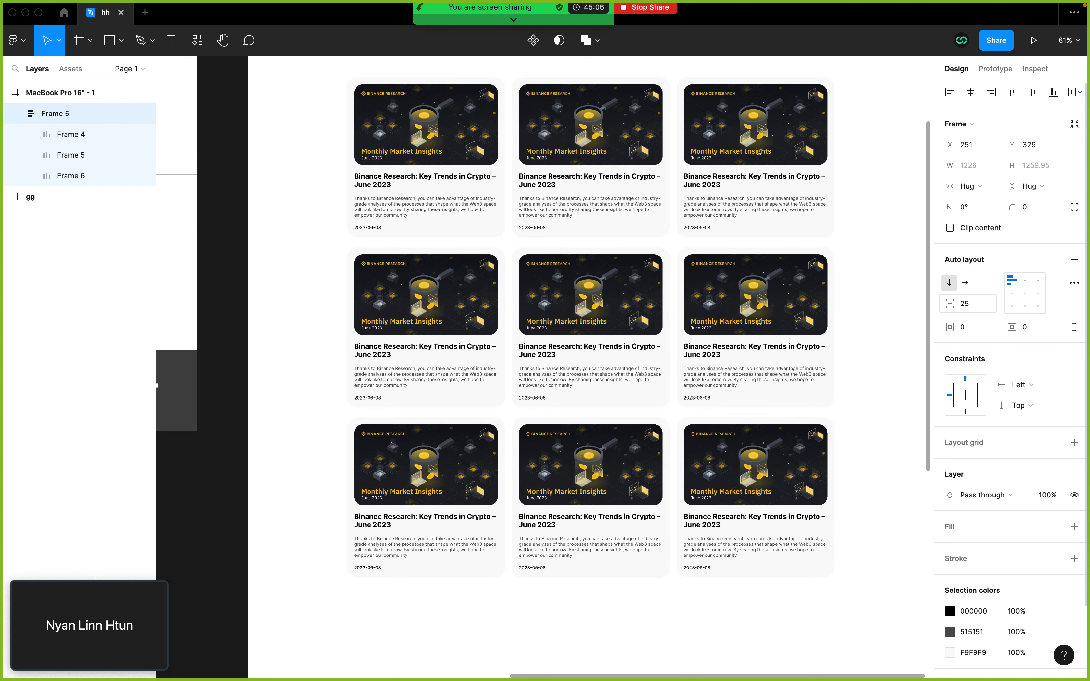
{"action": "left_click", "coordinate": [865, 295]}
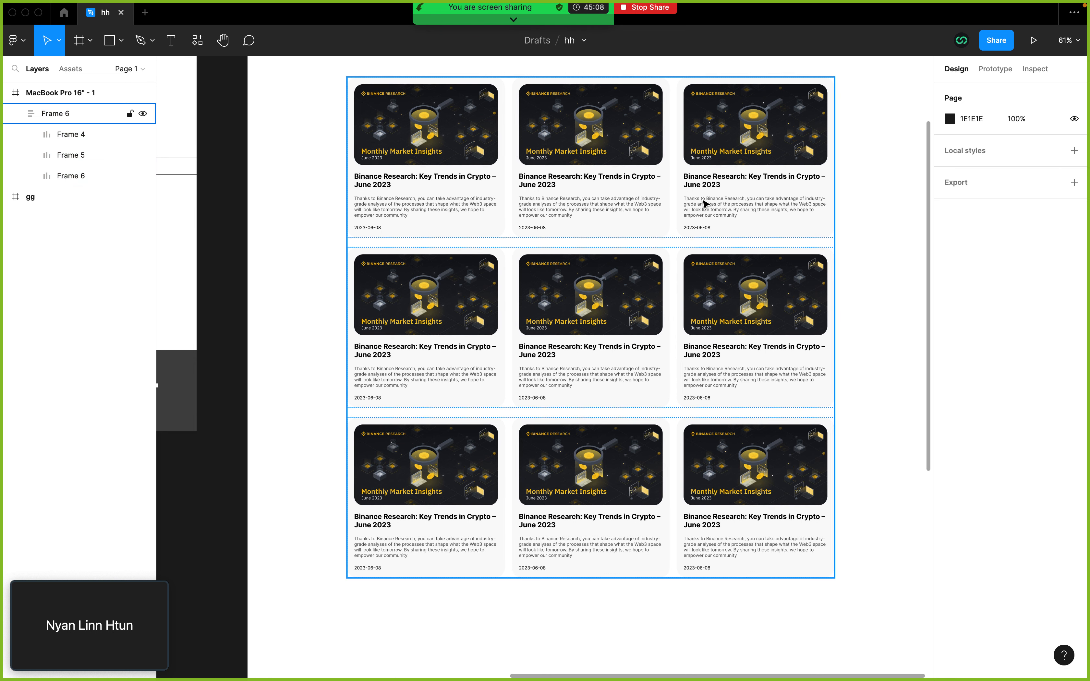
Step: Try setting the horizontal spacing between the top row's cards to 25 and undo the change
{"action": "left_click", "coordinate": [594, 192]}
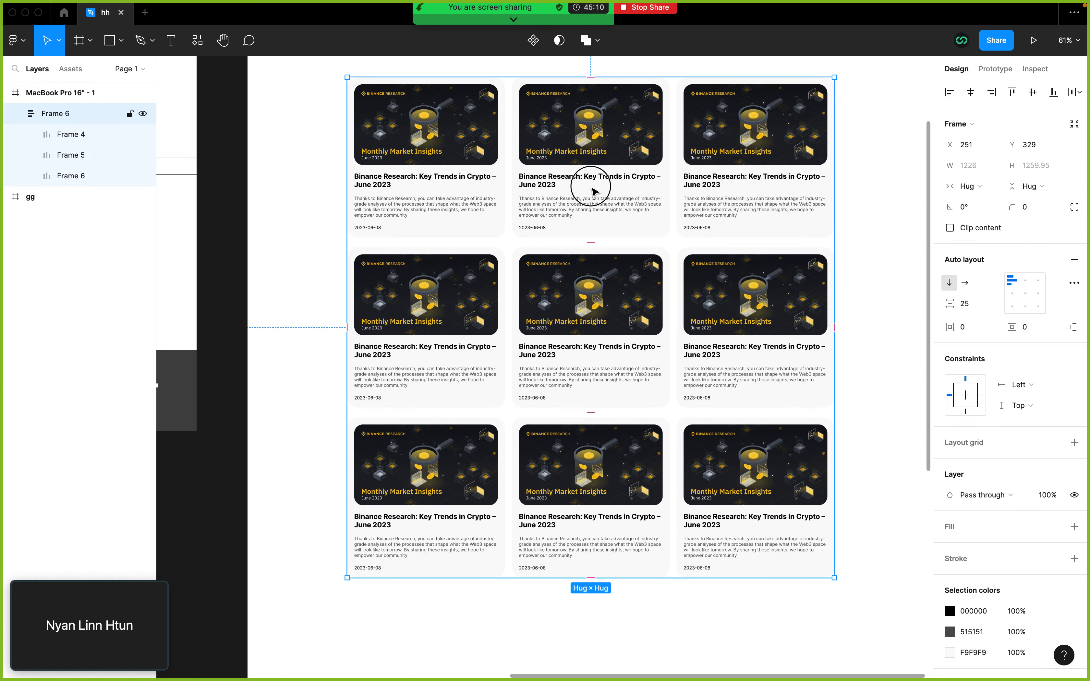
{"action": "left_click", "coordinate": [595, 193]}
{"action": "left_click", "coordinate": [974, 306]}
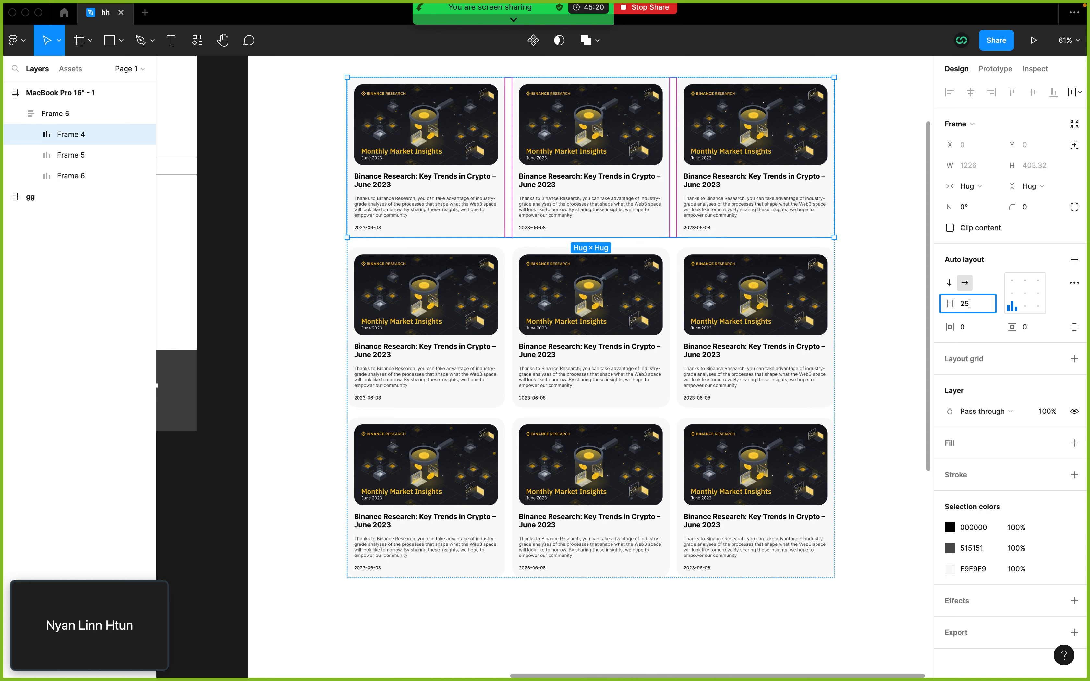
{"action": "key", "text": "Return"}
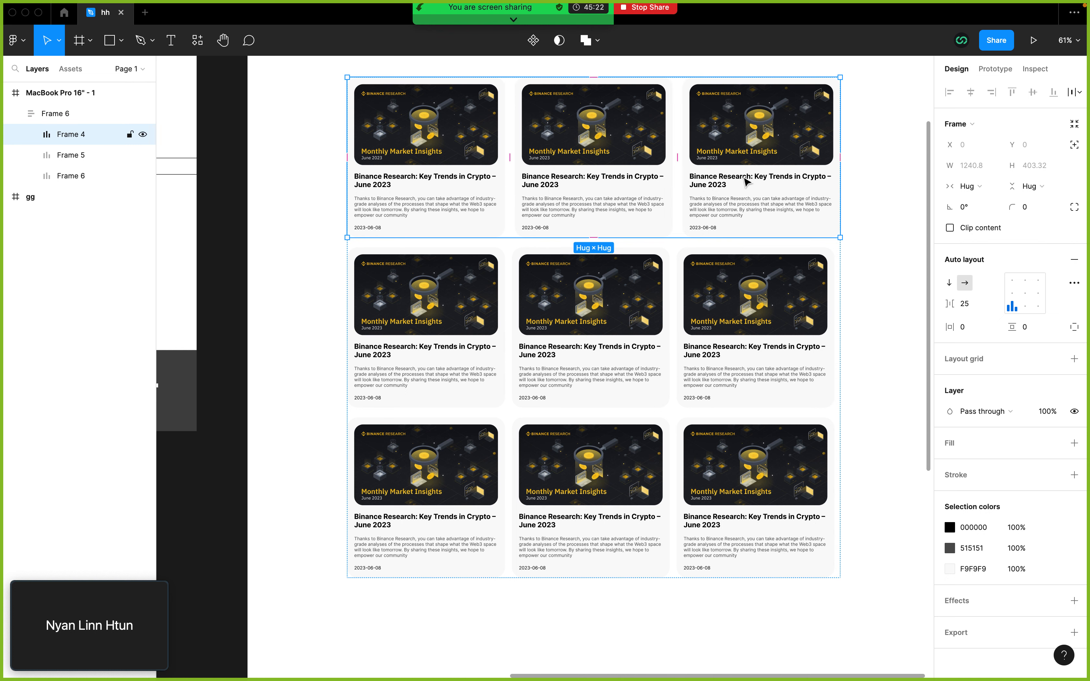
{"action": "key", "text": "super+z"}
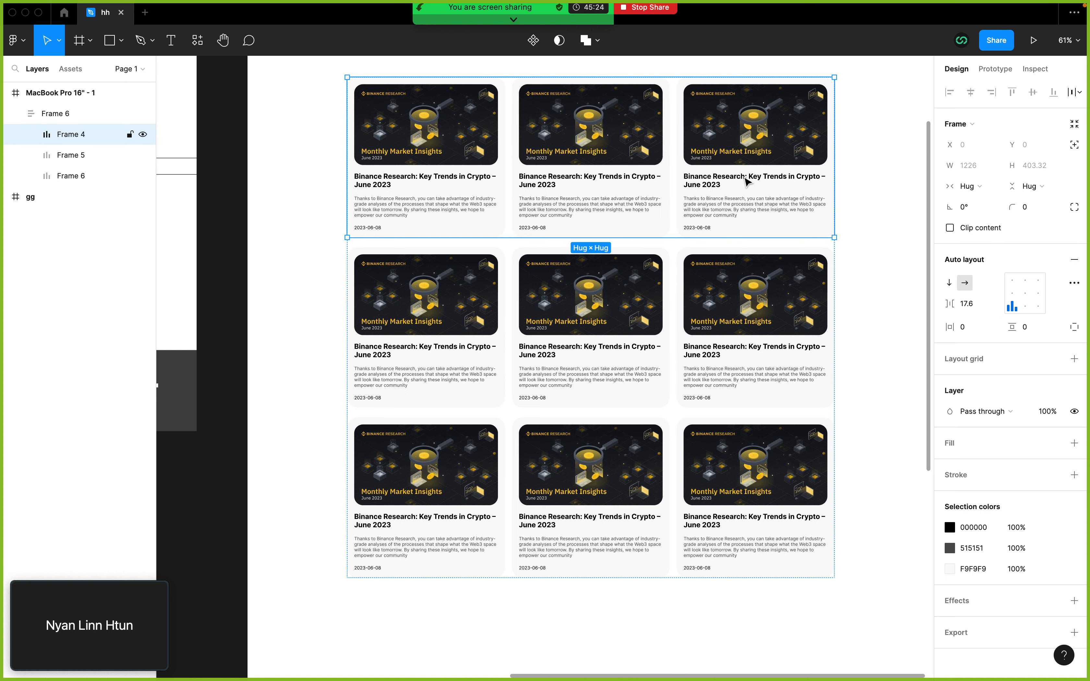
Step: Switch the top card row's horizontal resizing from hugging its contents to a fixed width
{"action": "left_click", "coordinate": [967, 188]}
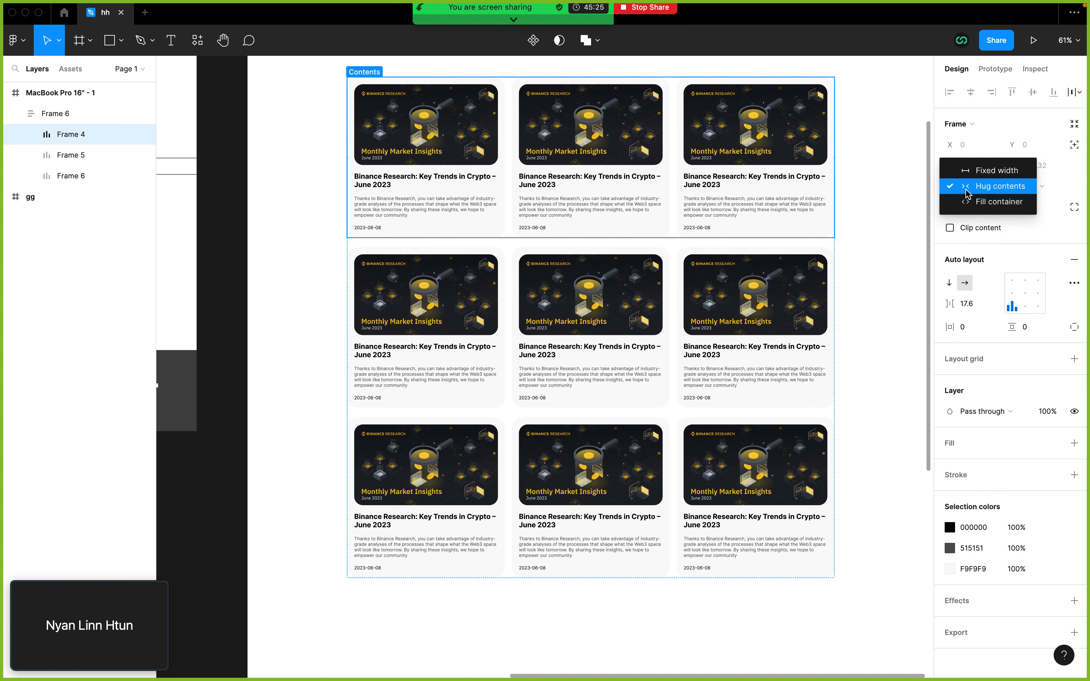
{"action": "left_click", "coordinate": [974, 171]}
{"action": "left_click", "coordinate": [973, 304]}
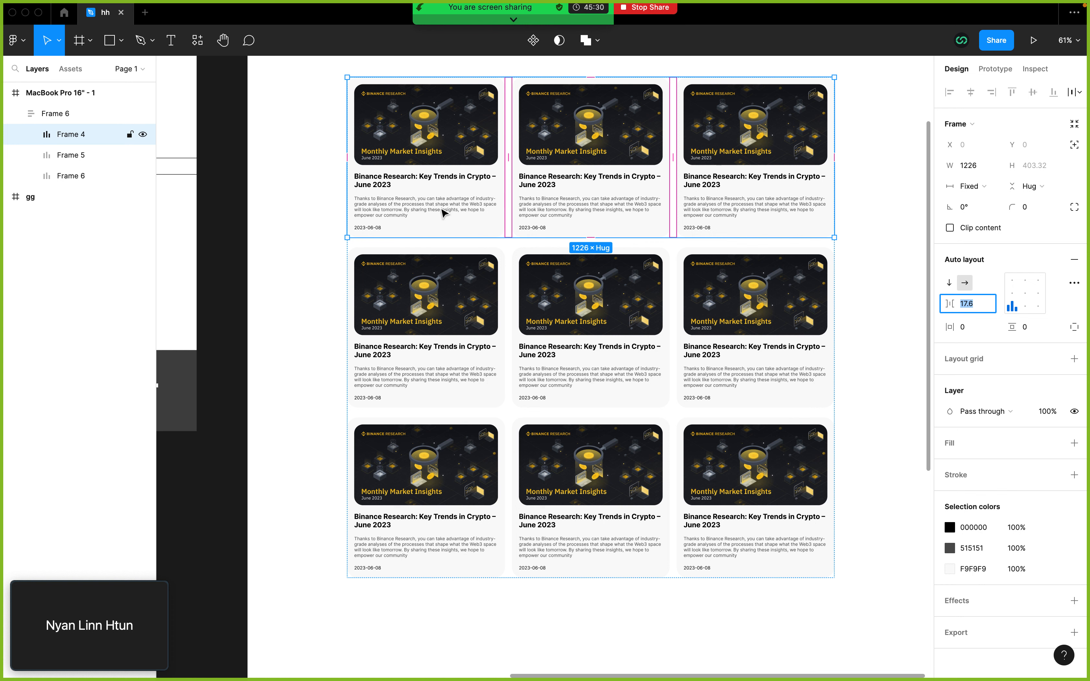
{"action": "left_click", "coordinate": [978, 165]}
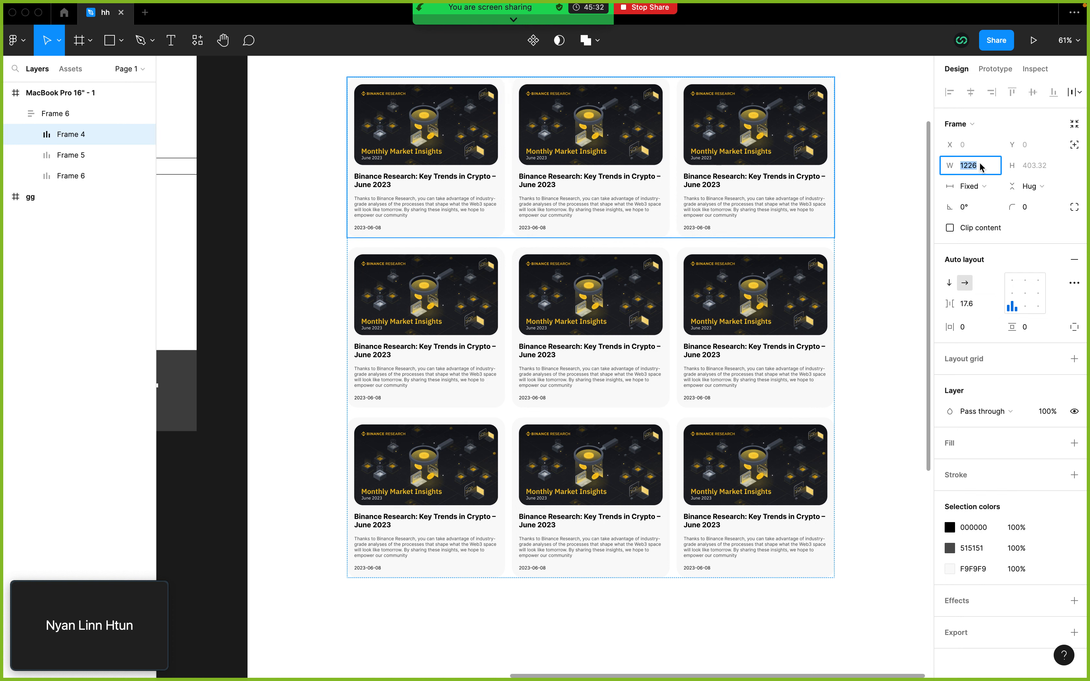
{"action": "left_click", "coordinate": [781, 201]}
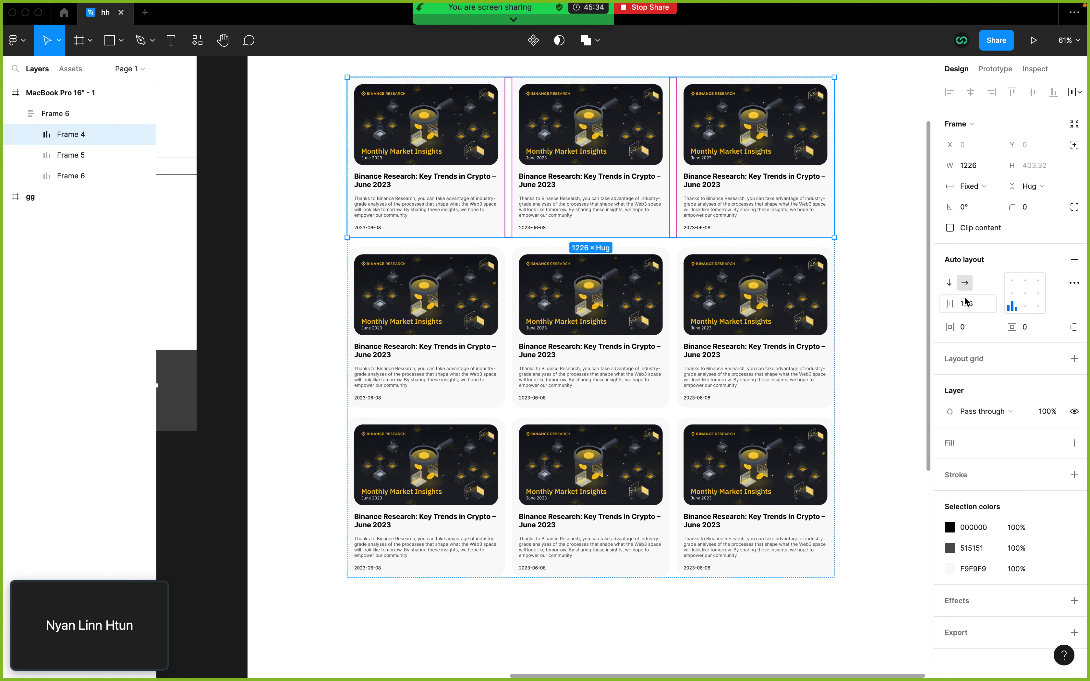
Step: Try a different horizontal spacing between the top row's cards, and undo it together with the fixed-width setting
{"action": "left_click", "coordinate": [970, 306]}
{"action": "type", "text": "25"}
{"action": "key", "text": "Return"}
{"action": "scroll", "coordinate": [665, 153], "scroll_direction": "up", "scroll_amount": 1}
{"action": "key", "text": "super+z"}
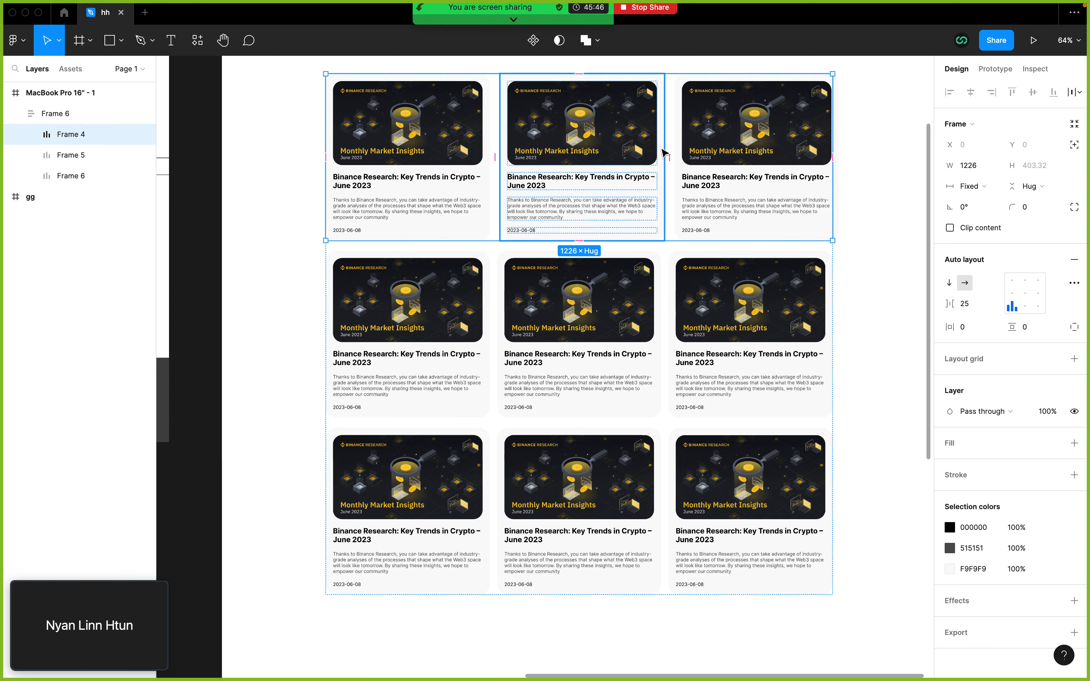
{"action": "left_click", "coordinate": [717, 203]}
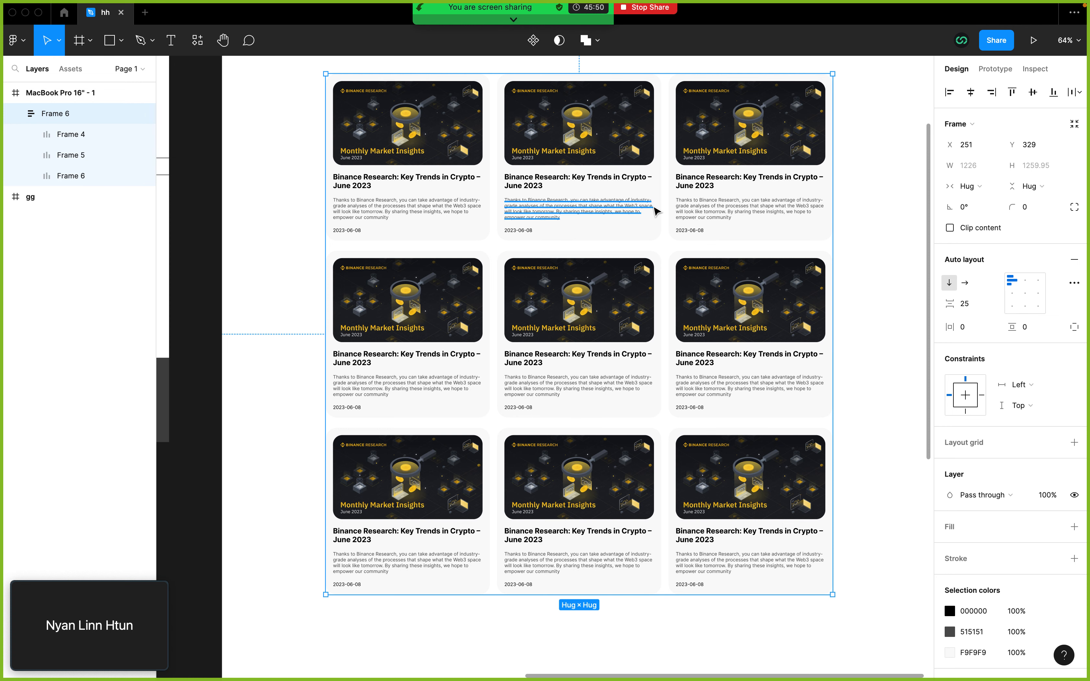
{"action": "key", "text": "super+z"}
{"action": "key", "text": "super+z"}
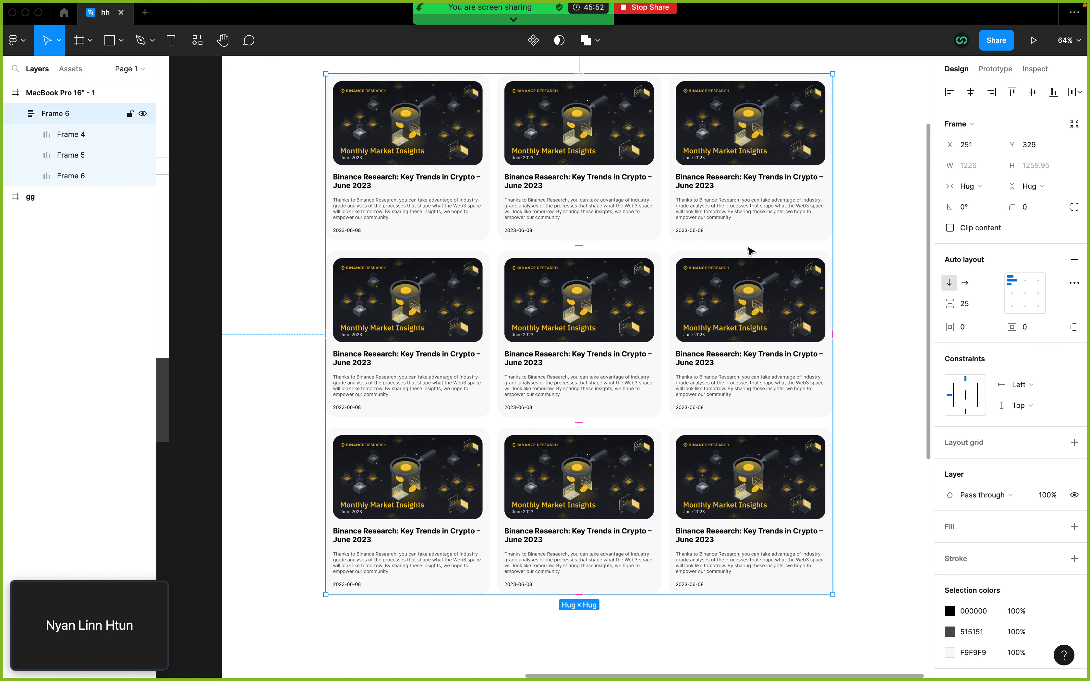
Step: Review the whole three-row card grid and compare it with the article grid on the Binance blog page in the browser
{"action": "left_click", "coordinate": [852, 220]}
{"action": "scroll", "coordinate": [834, 227], "scroll_direction": "right", "scroll_amount": 2}
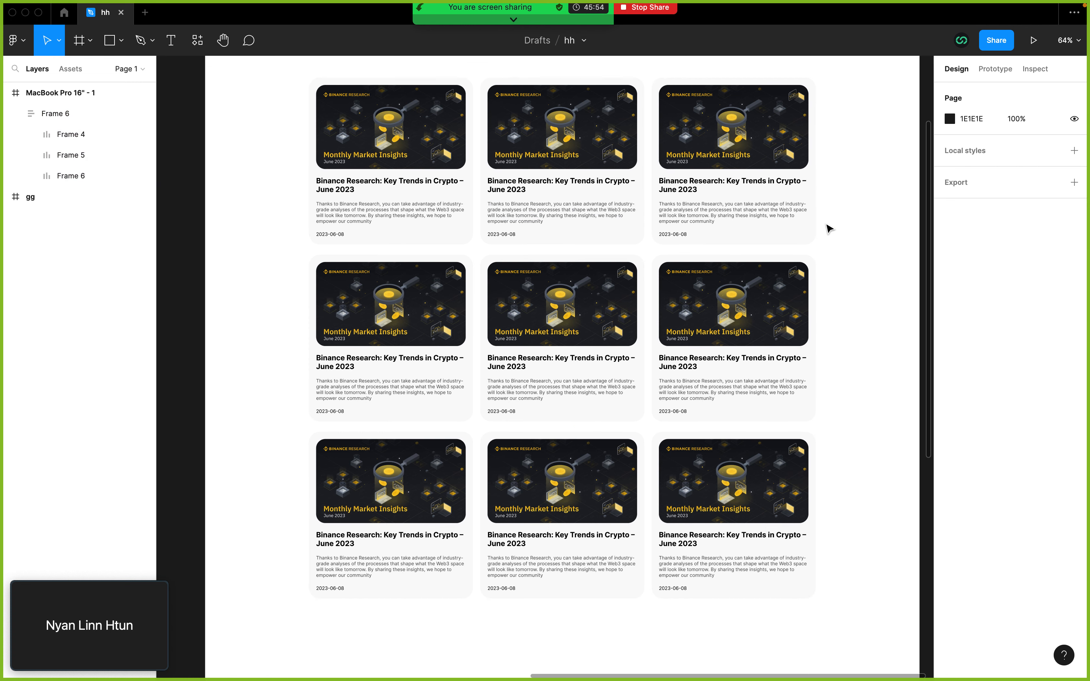
{"action": "scroll", "coordinate": [829, 229], "scroll_direction": "down", "scroll_amount": 5}
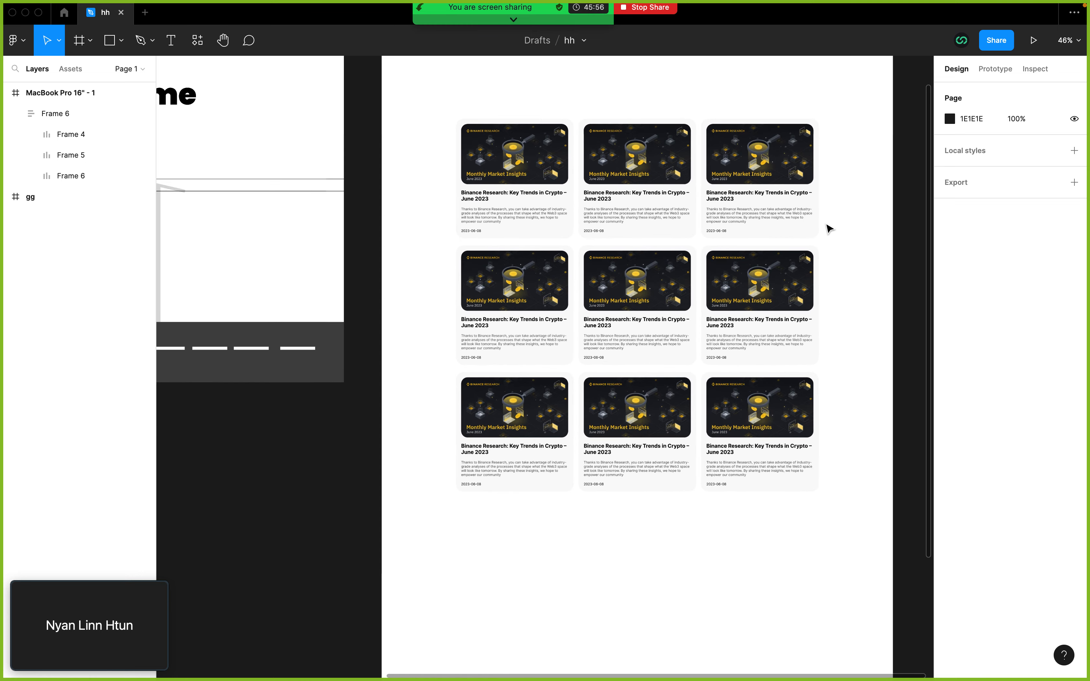
{"action": "key", "text": "super+Tab"}
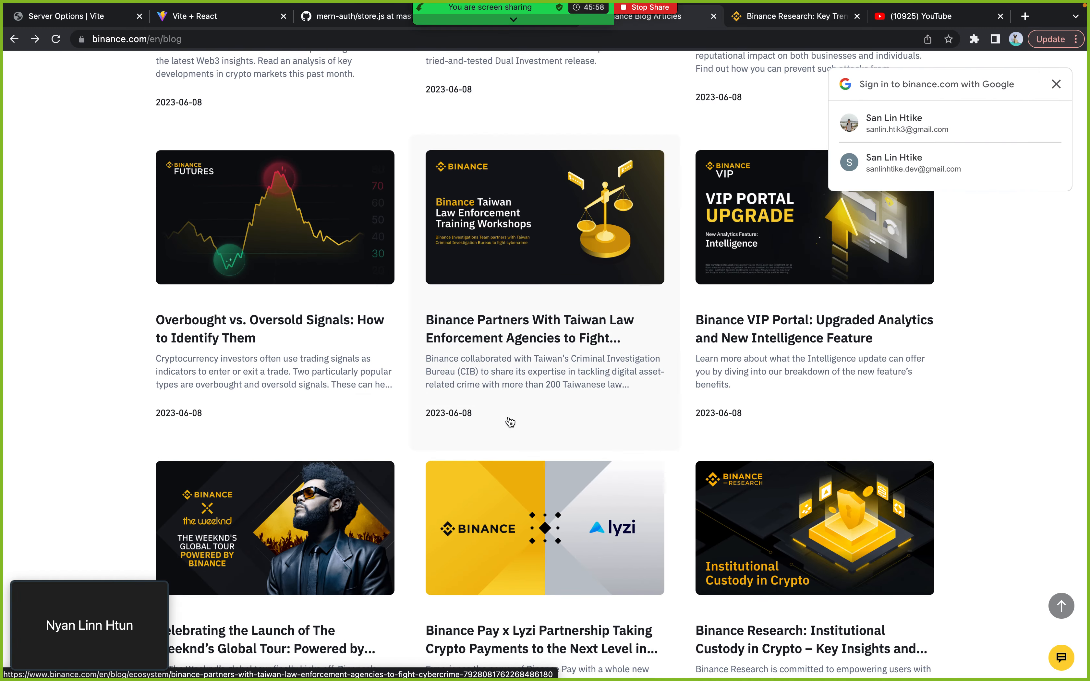
{"action": "key", "text": "super+Tab"}
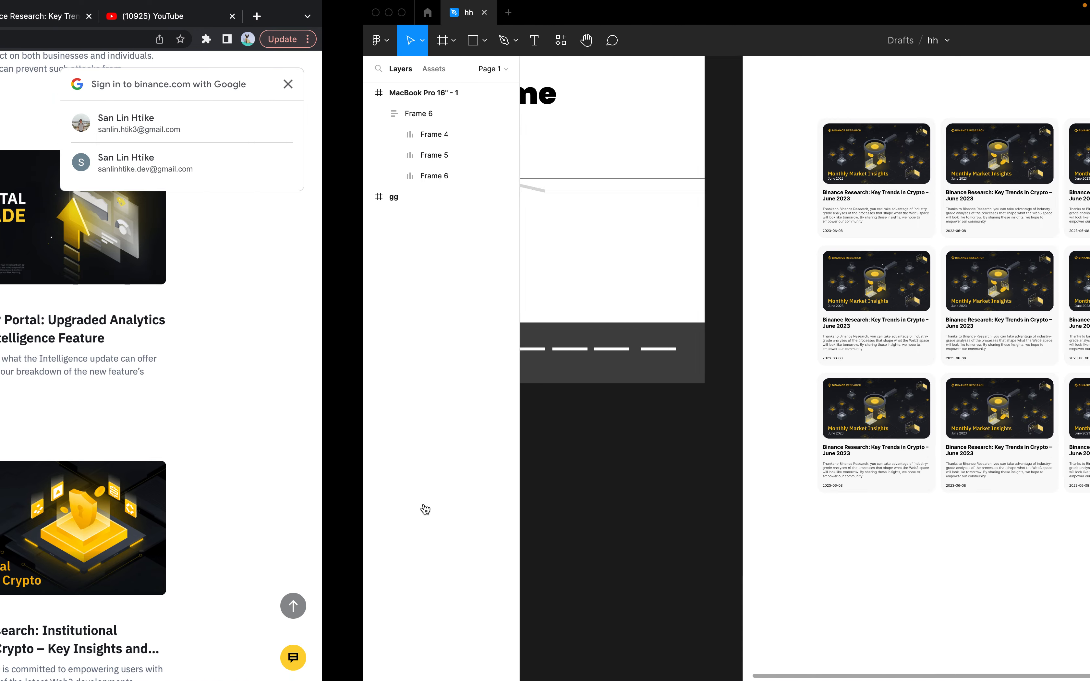
{"action": "scroll", "coordinate": [599, 343], "scroll_direction": "up", "scroll_amount": 5}
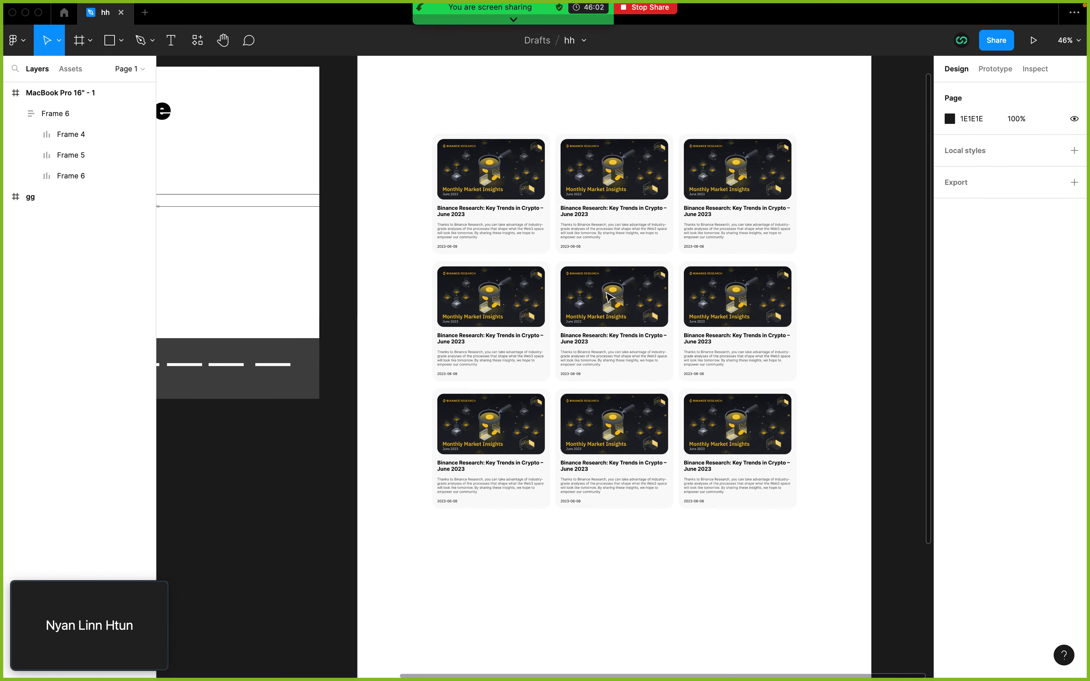
{"action": "left_click", "coordinate": [586, 294]}
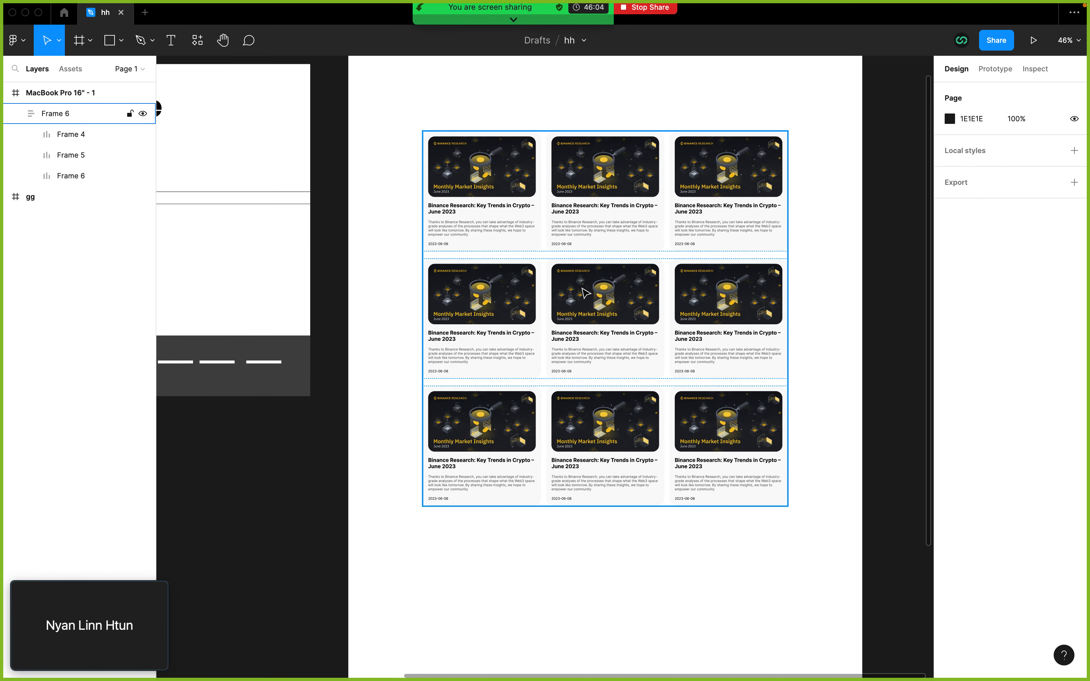
{"action": "scroll", "coordinate": [583, 288], "scroll_direction": "right", "scroll_amount": 1}
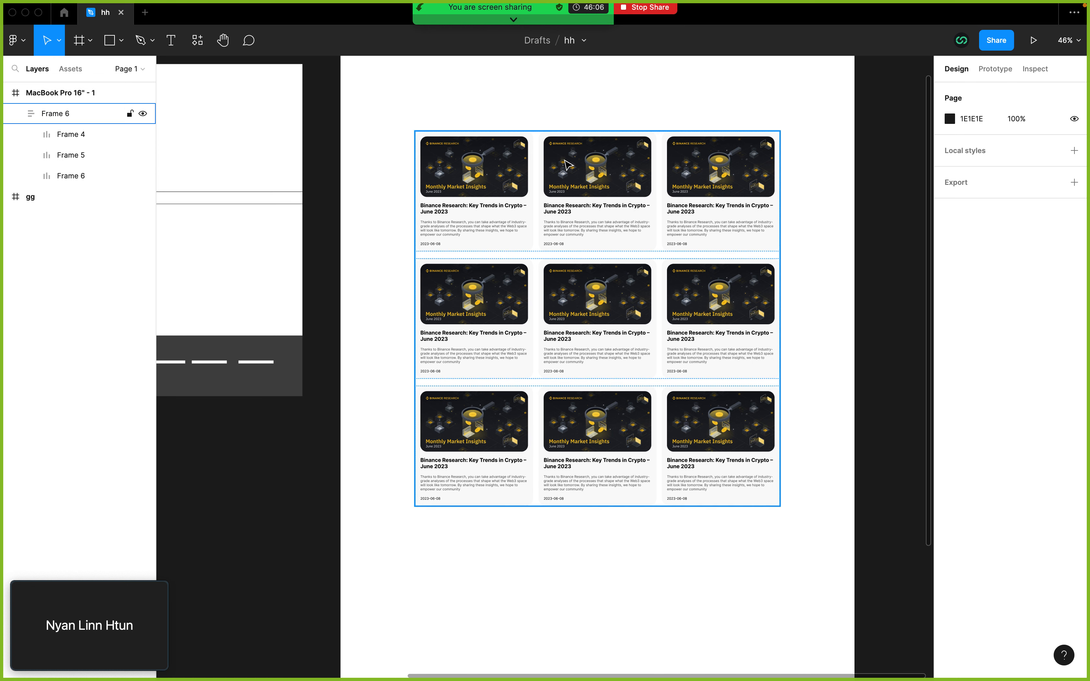